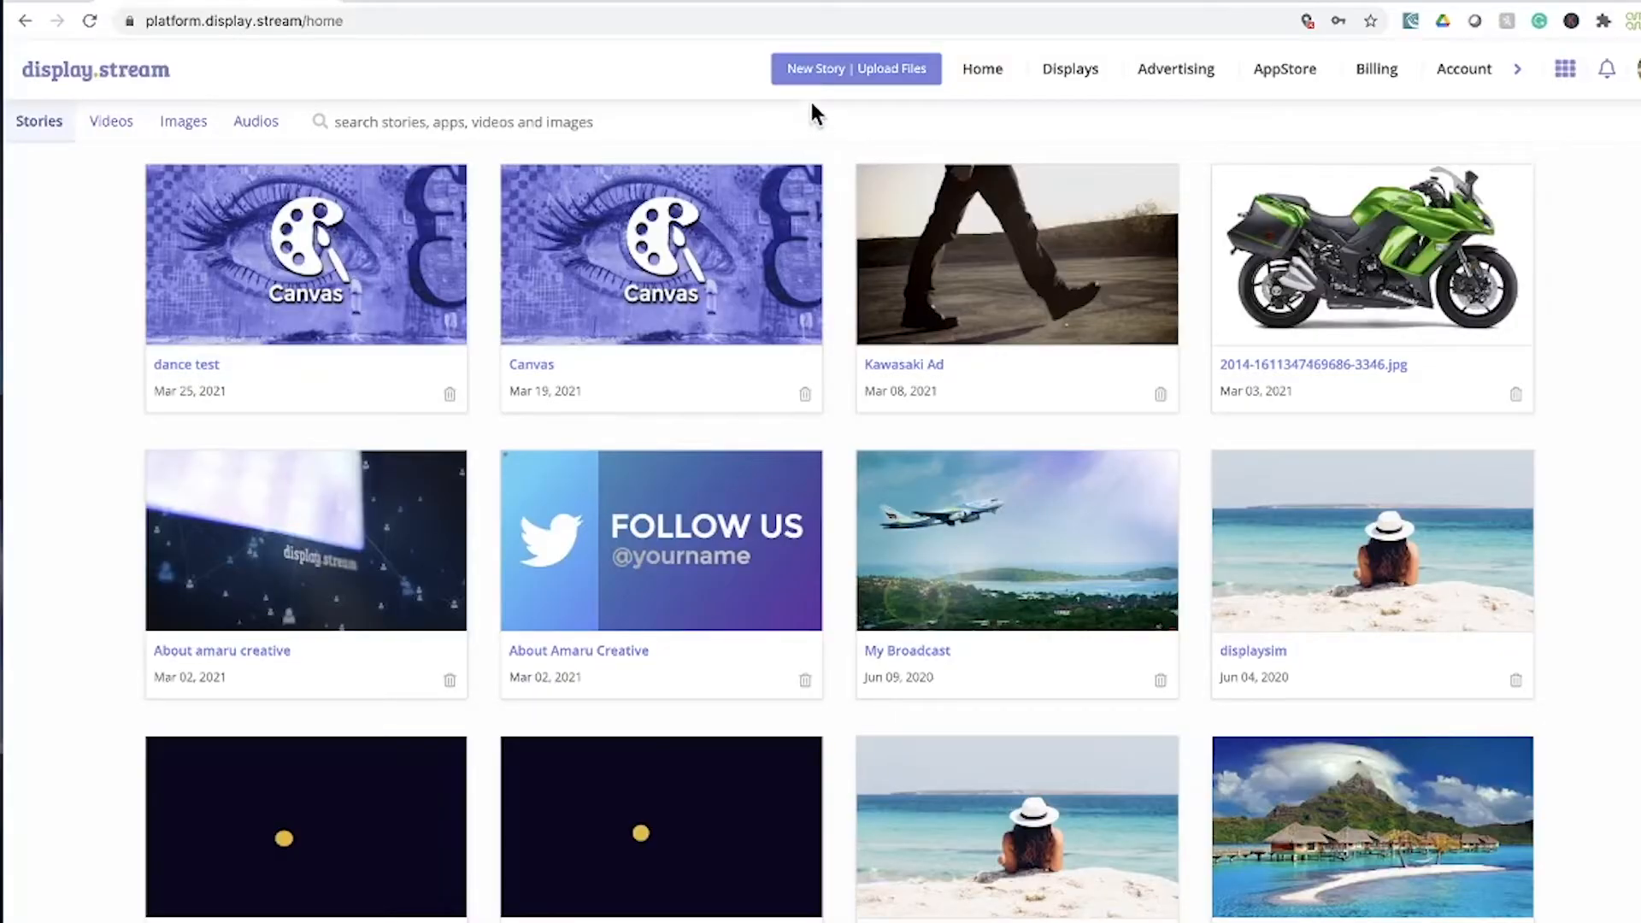
Create a new story named "window display" and add the Canvas template to it
click(820, 76)
click(291, 233)
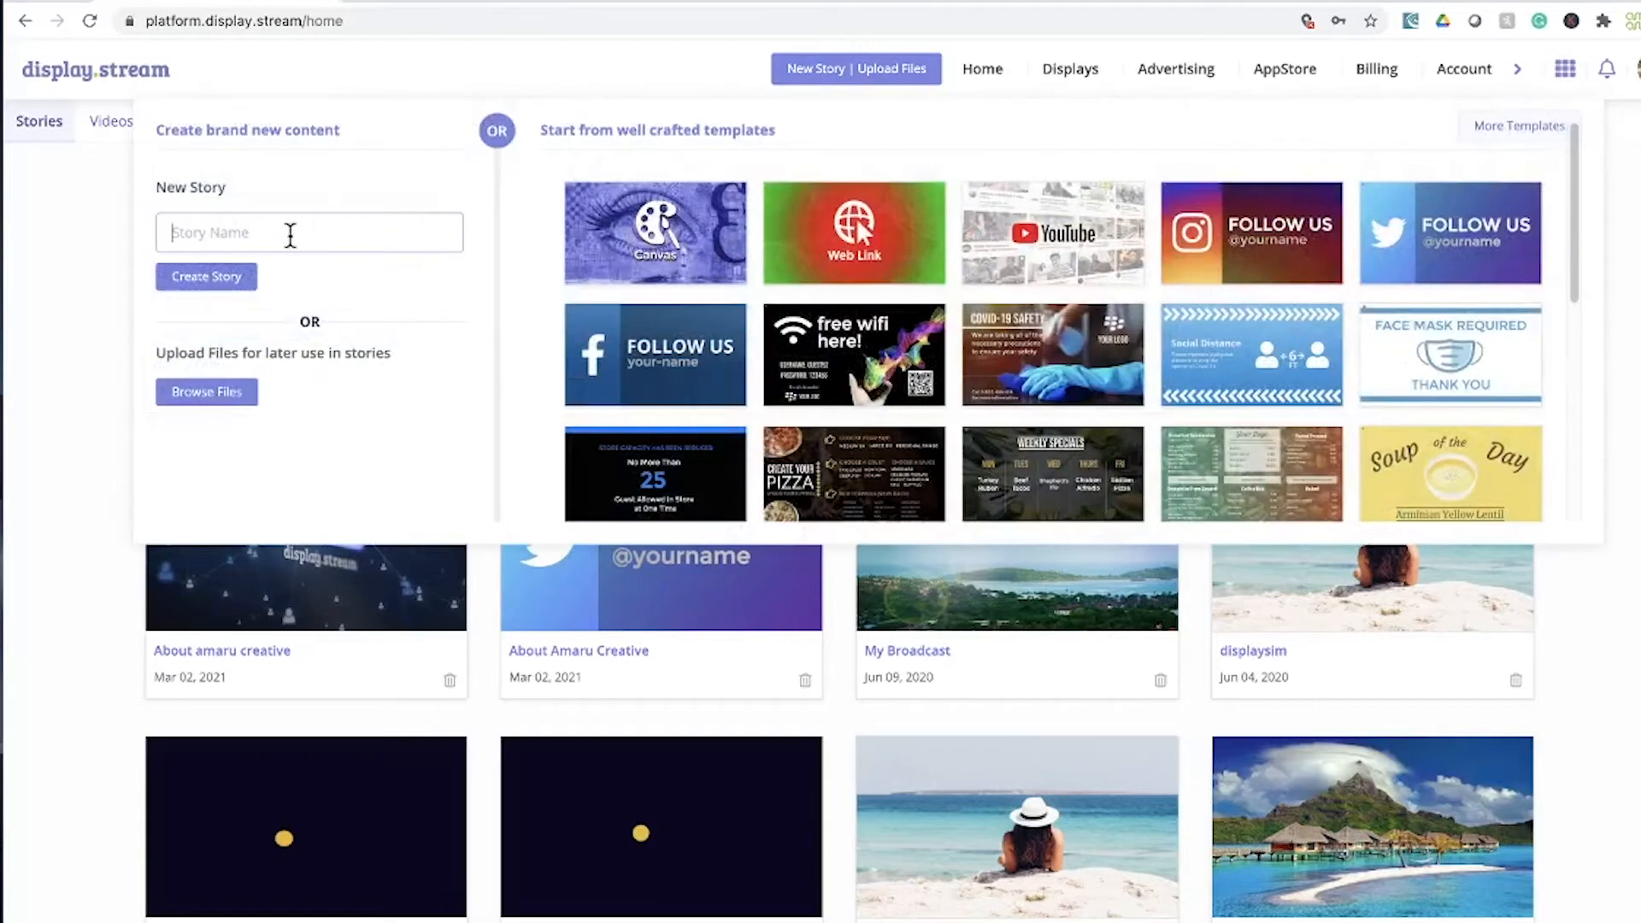
text(window display)
click(215, 277)
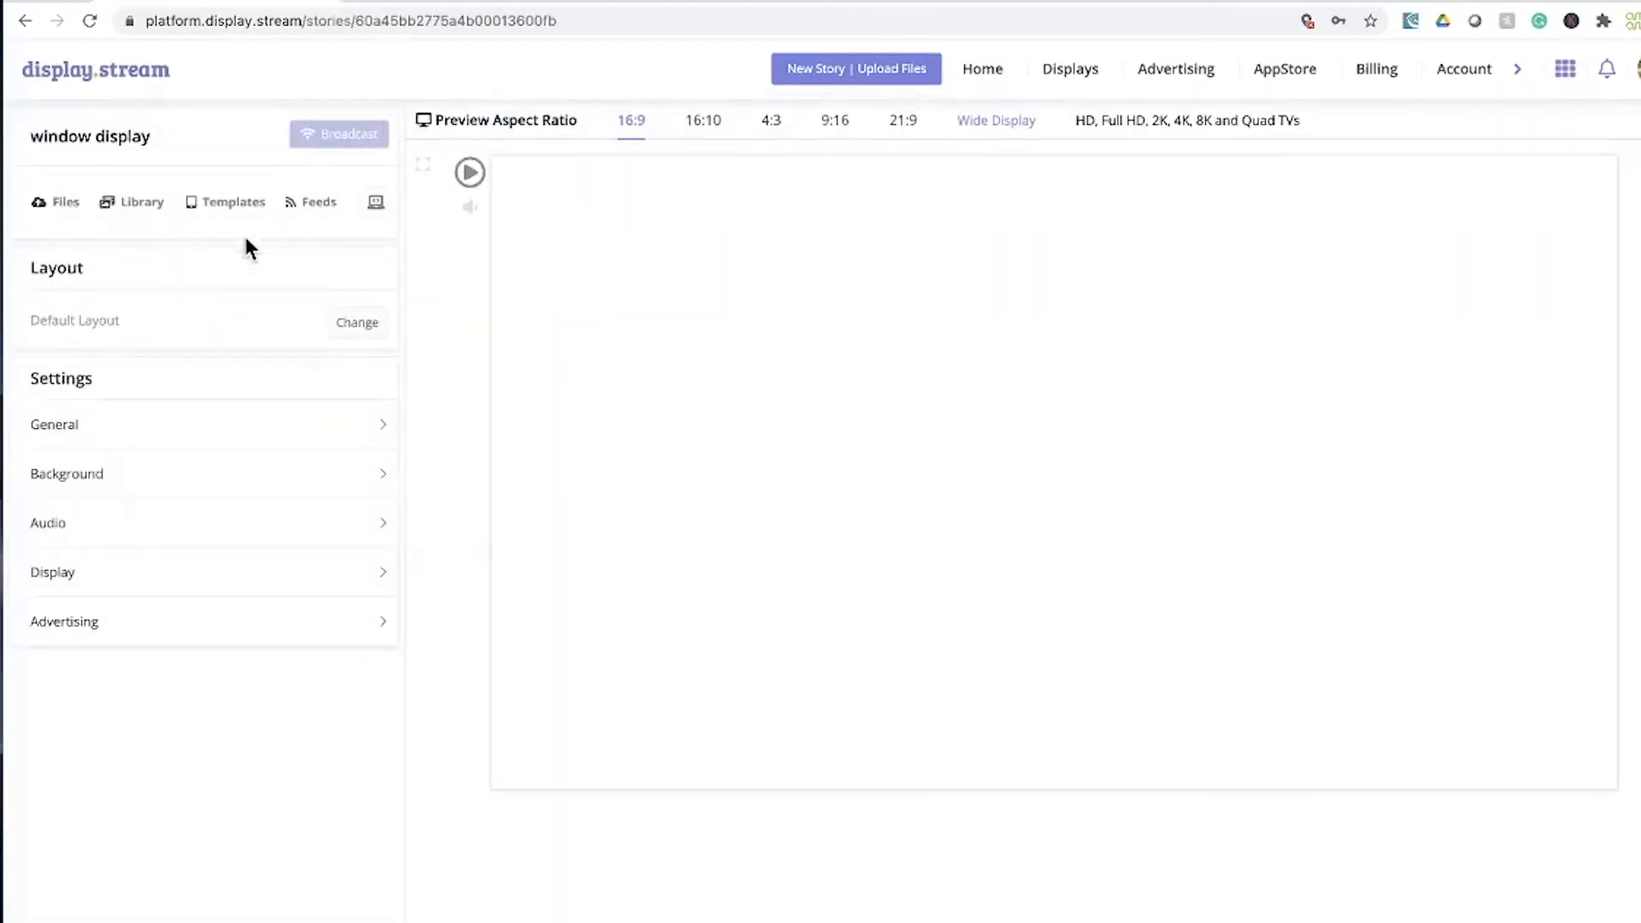
click(235, 214)
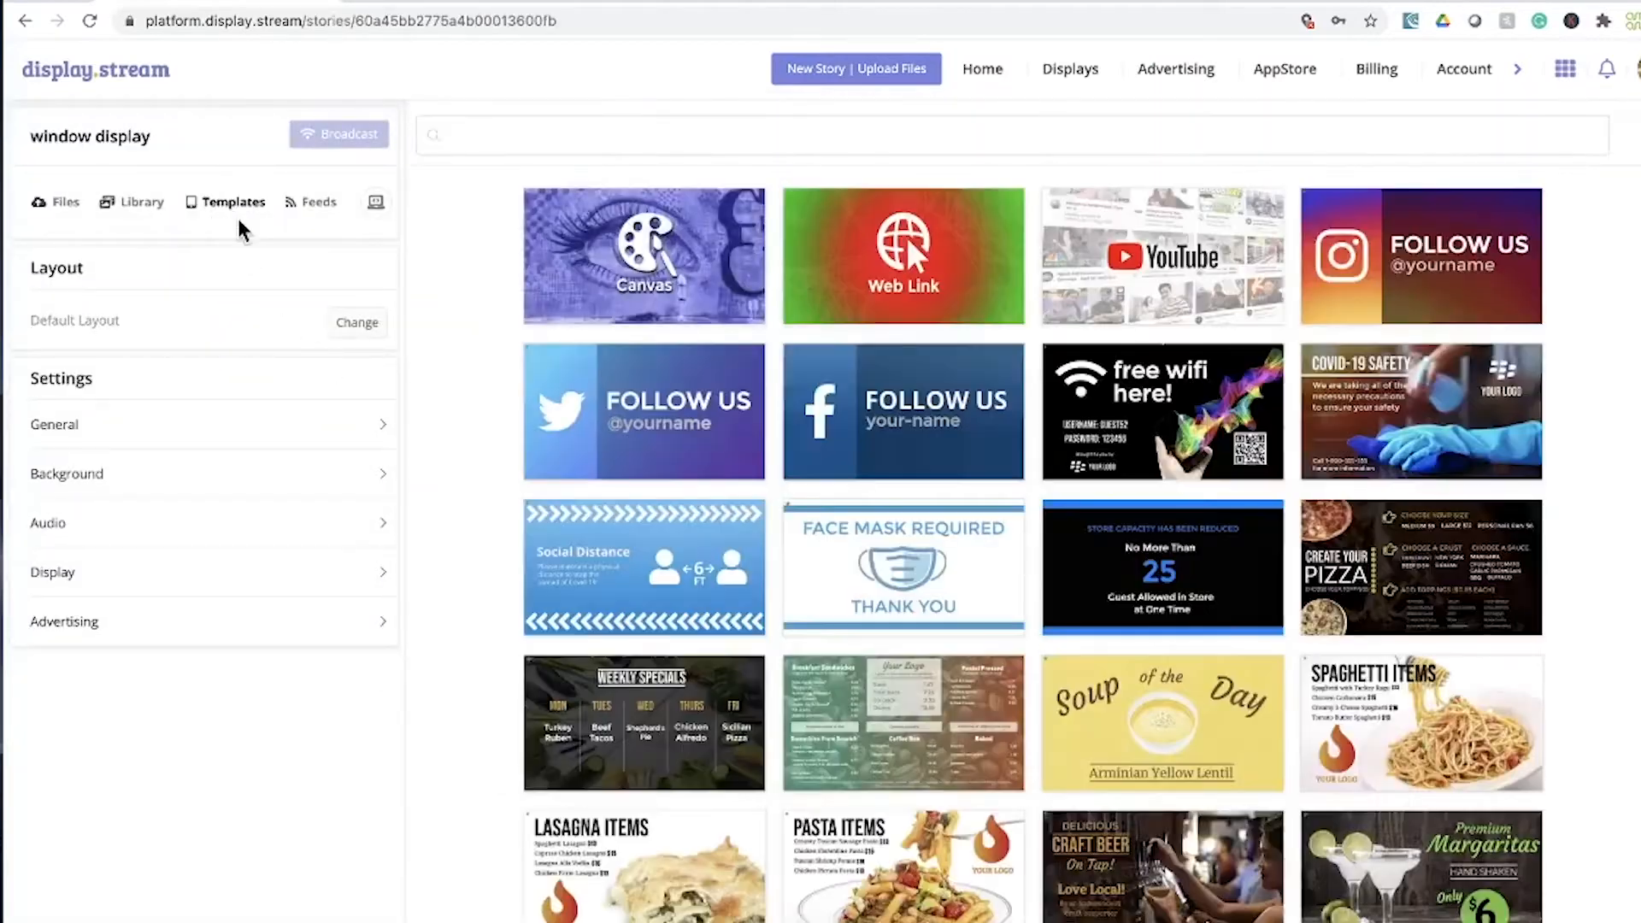
click(665, 250)
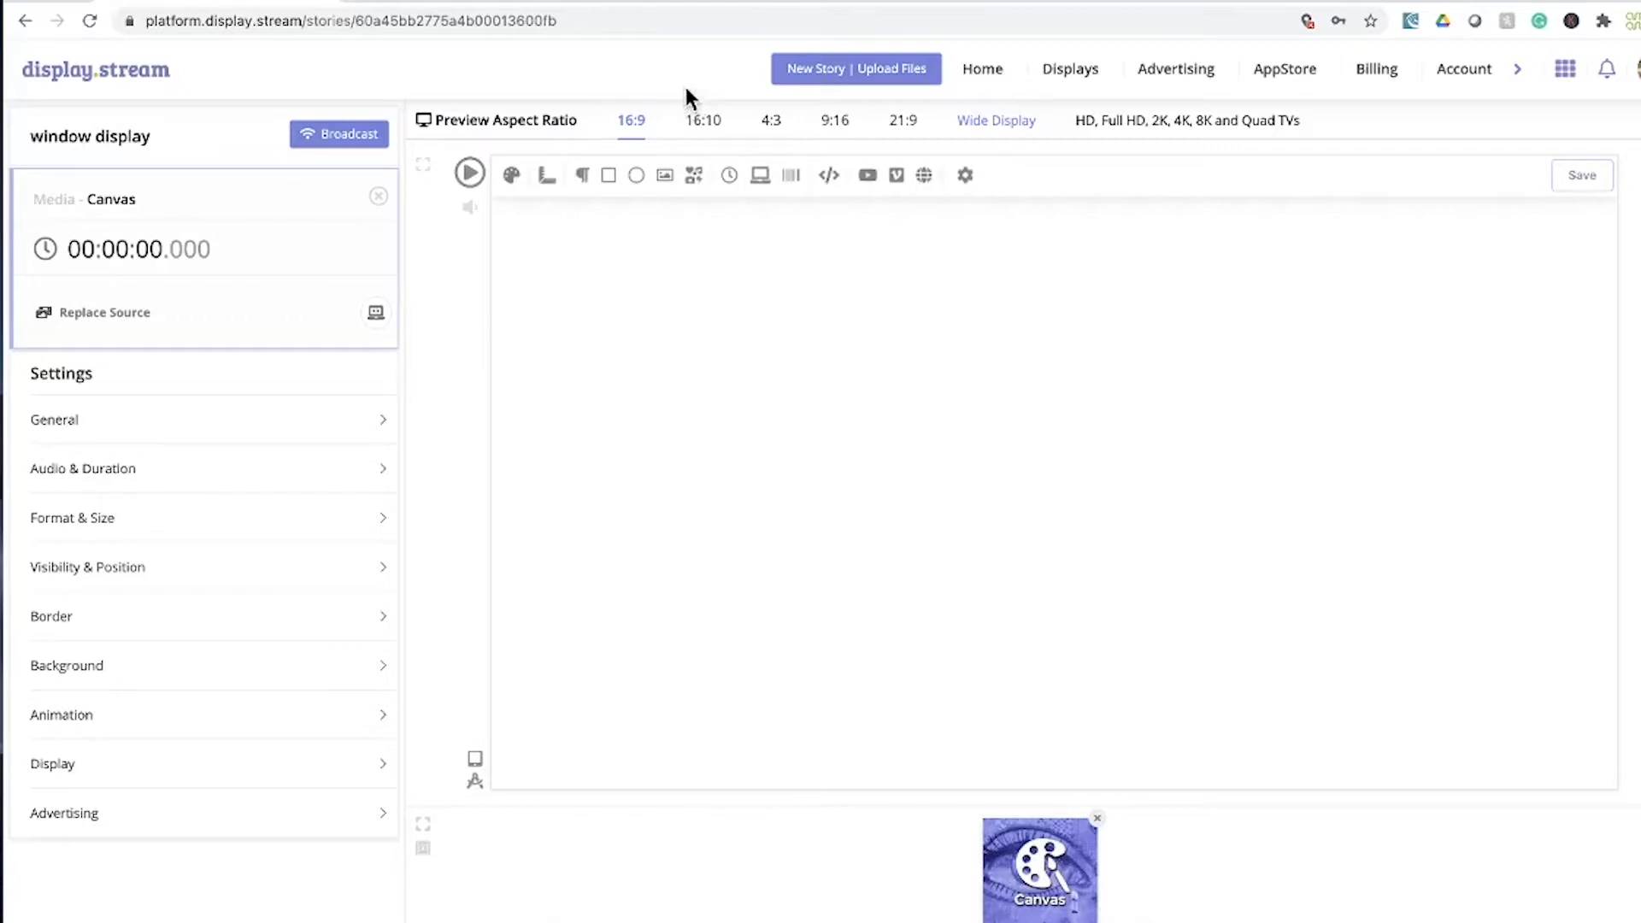
Switch to The Natural Sis shop page and open the TNS Full Set product
click(460, 1)
scroll(550, 205, down, 8)
scroll(553, 200, down, 3)
scroll(552, 200, up, 1)
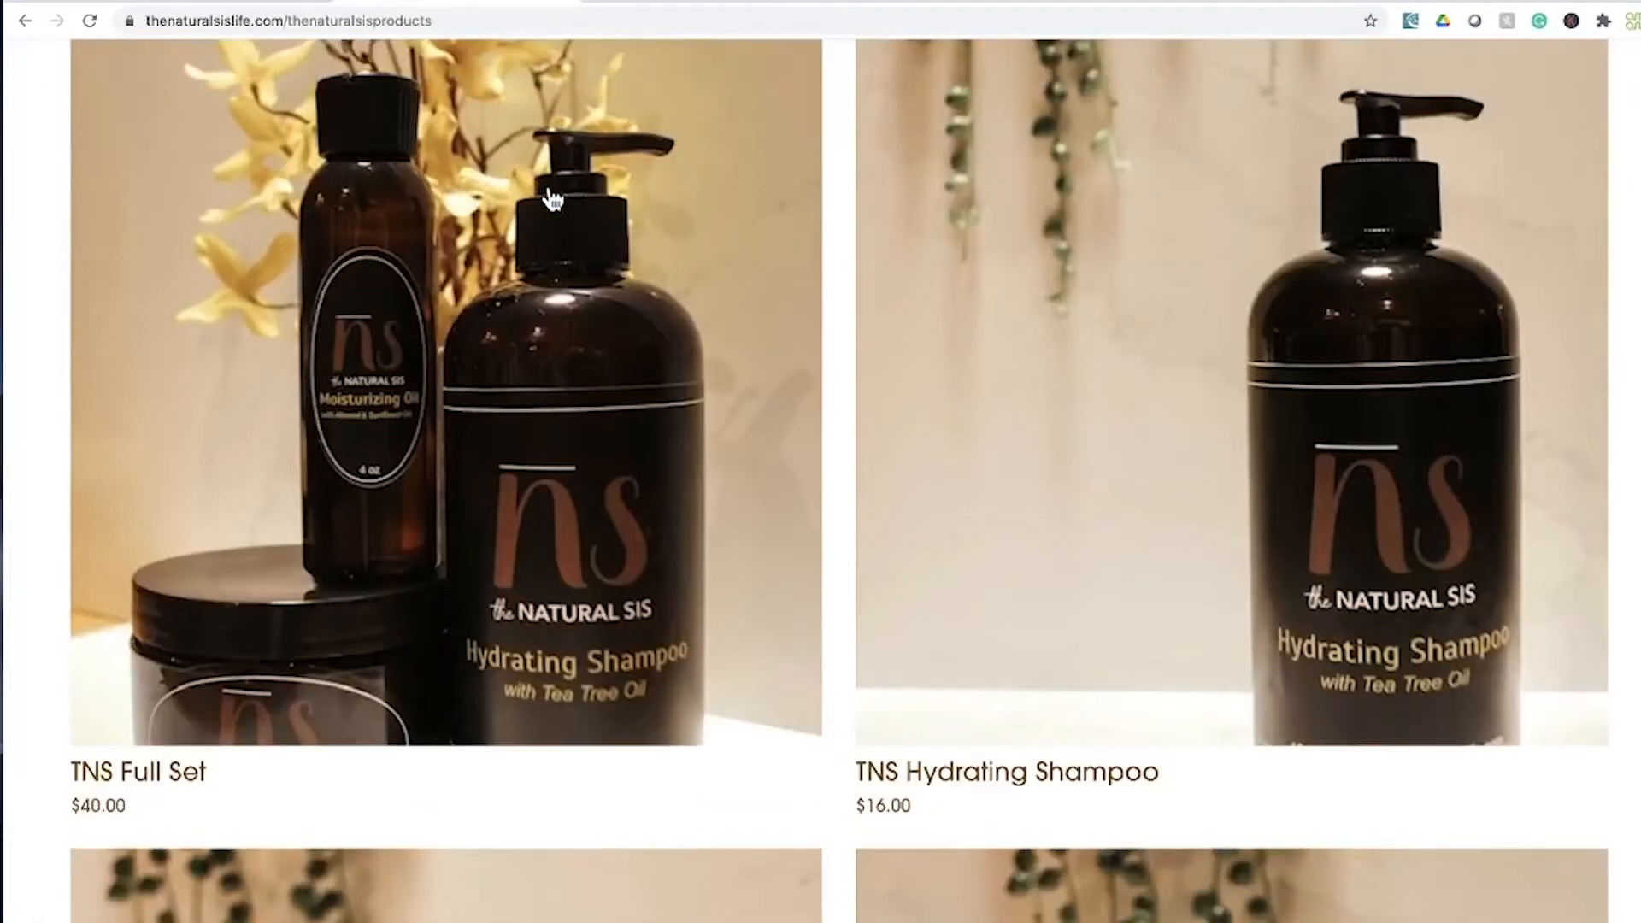
scroll(553, 200, down, 1)
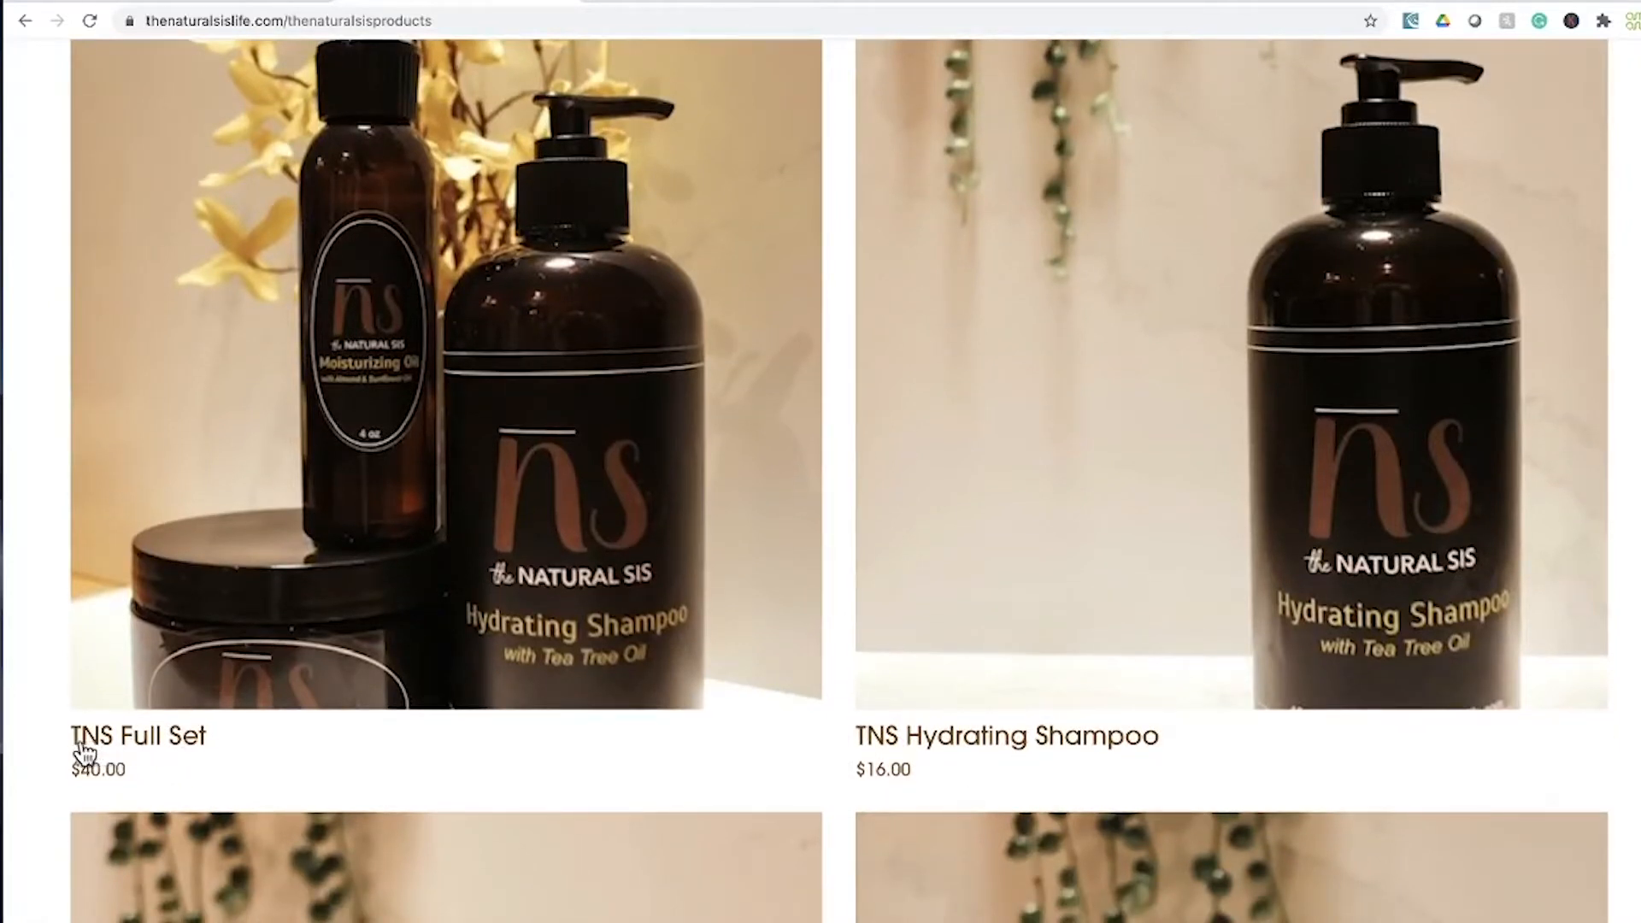
click(495, 461)
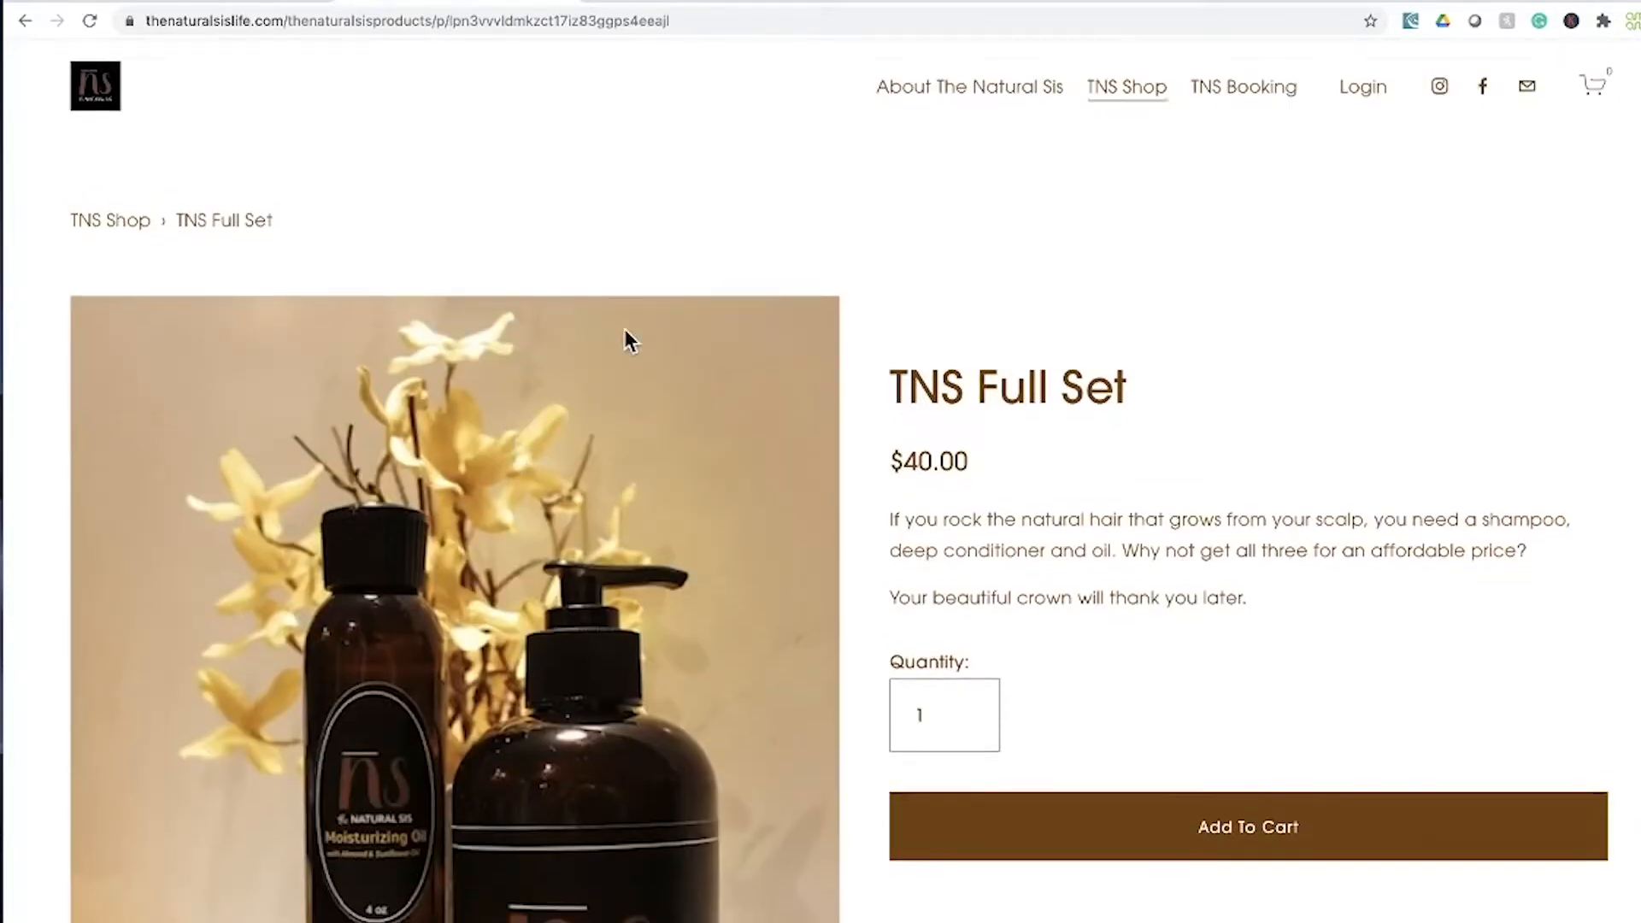
Select the full web address of the TNS Full Set product page
scroll(628, 342, down, 1)
click(729, 21)
click(736, 22)
click(736, 22)
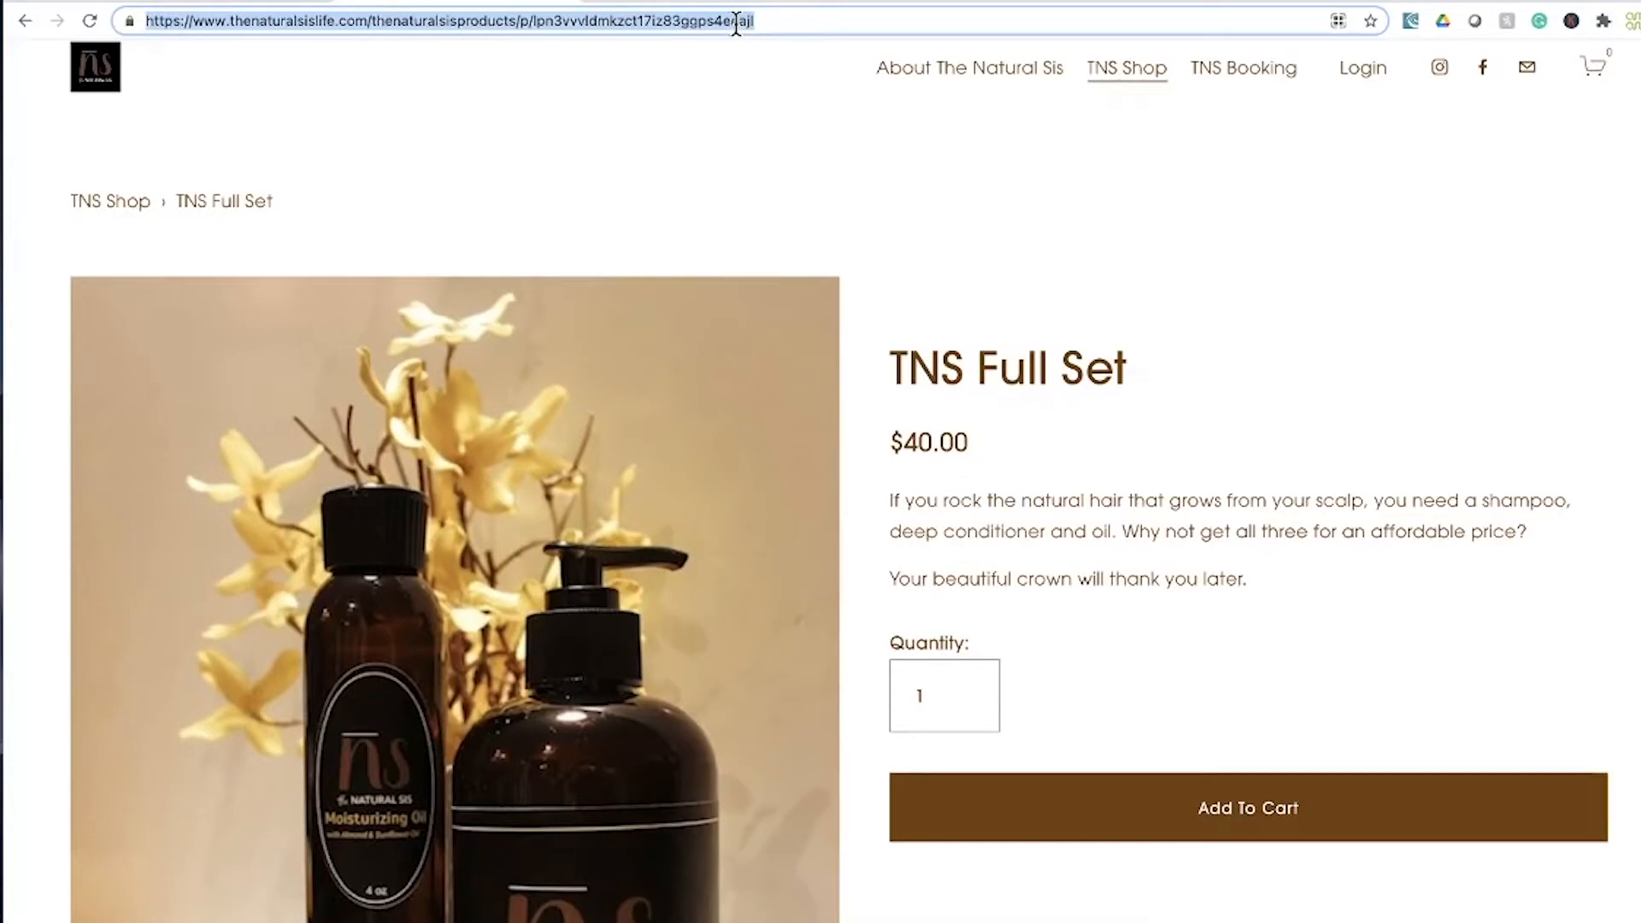
Save the TNS Full Set product photo to the Desktop as the JPEG image IMG_6409
scroll(716, 306, down, 2)
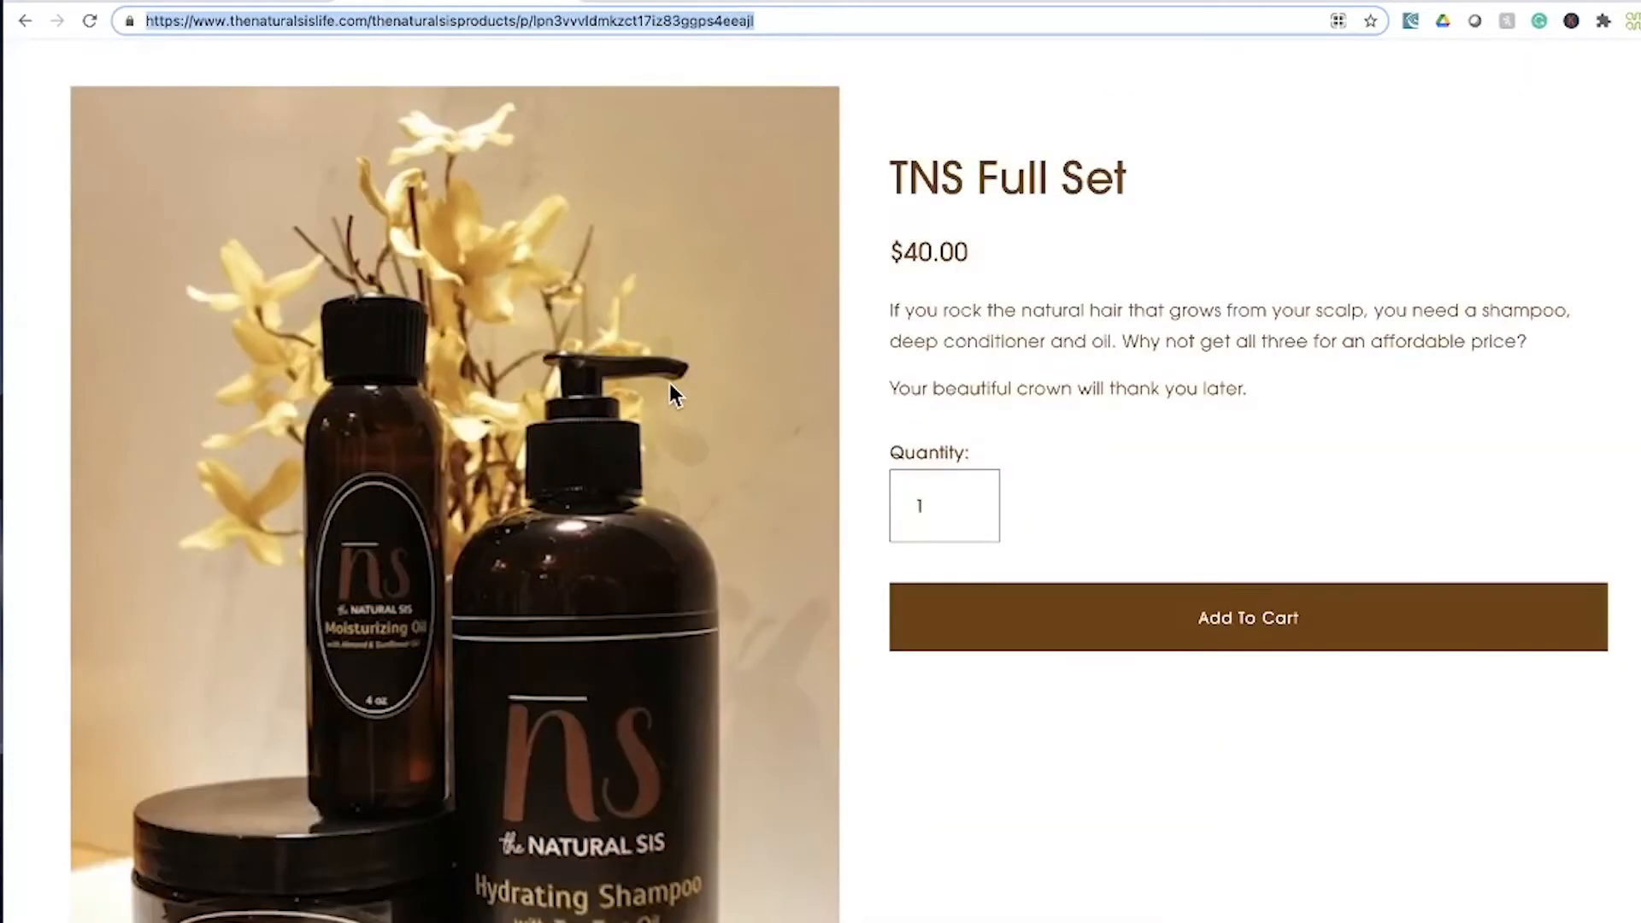
scroll(600, 376, down, 1)
click(571, 372)
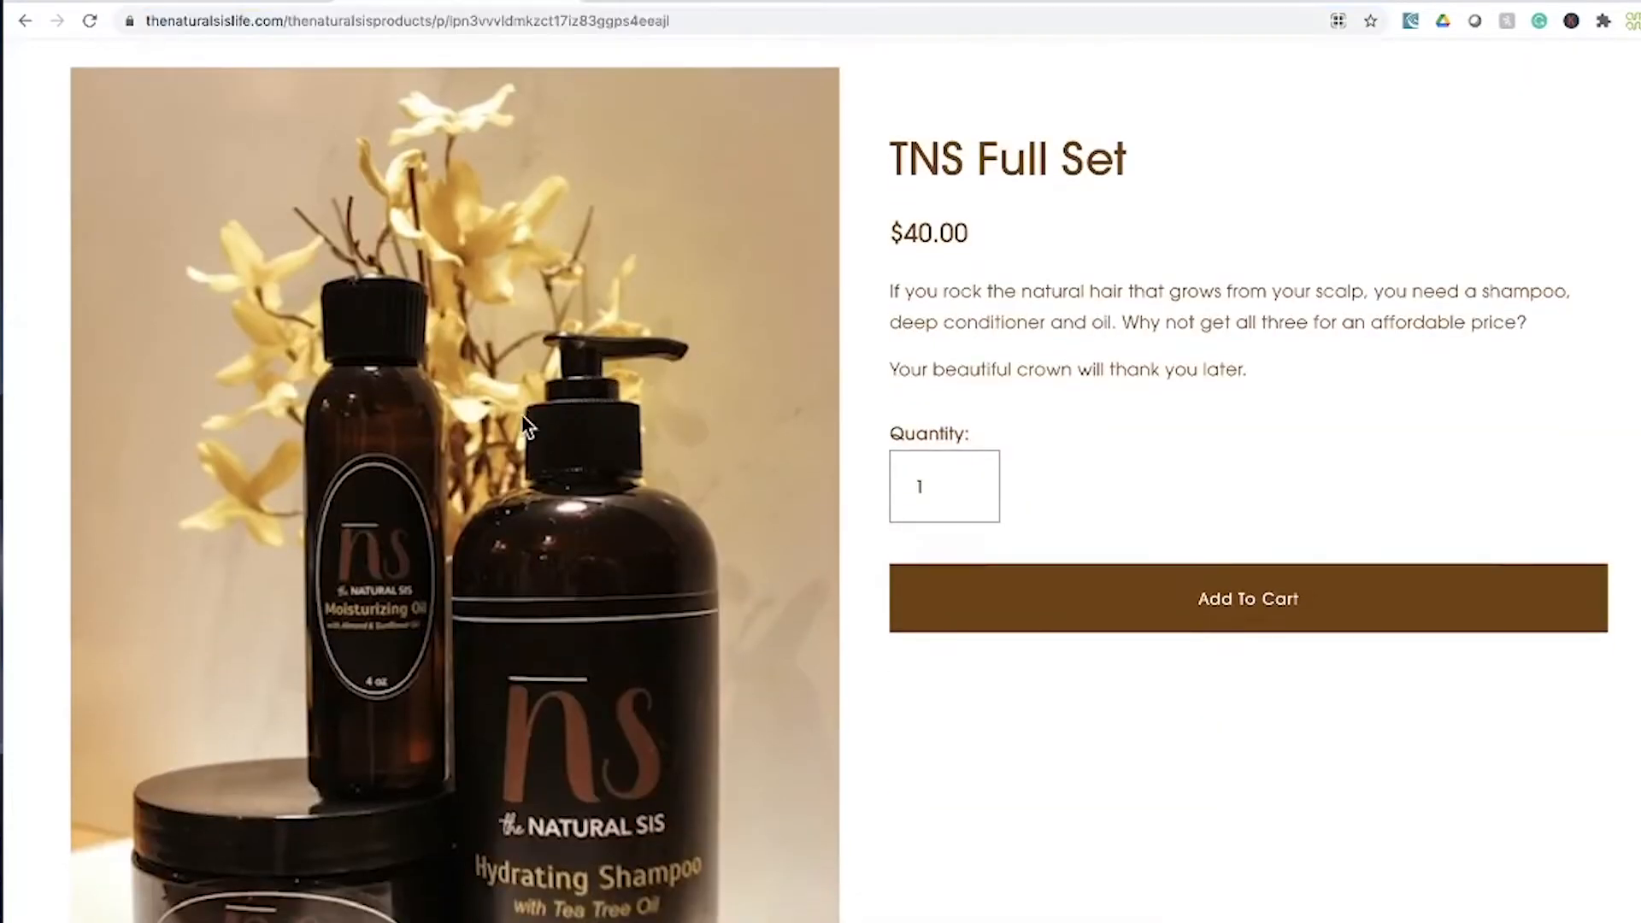
right_click(626, 405)
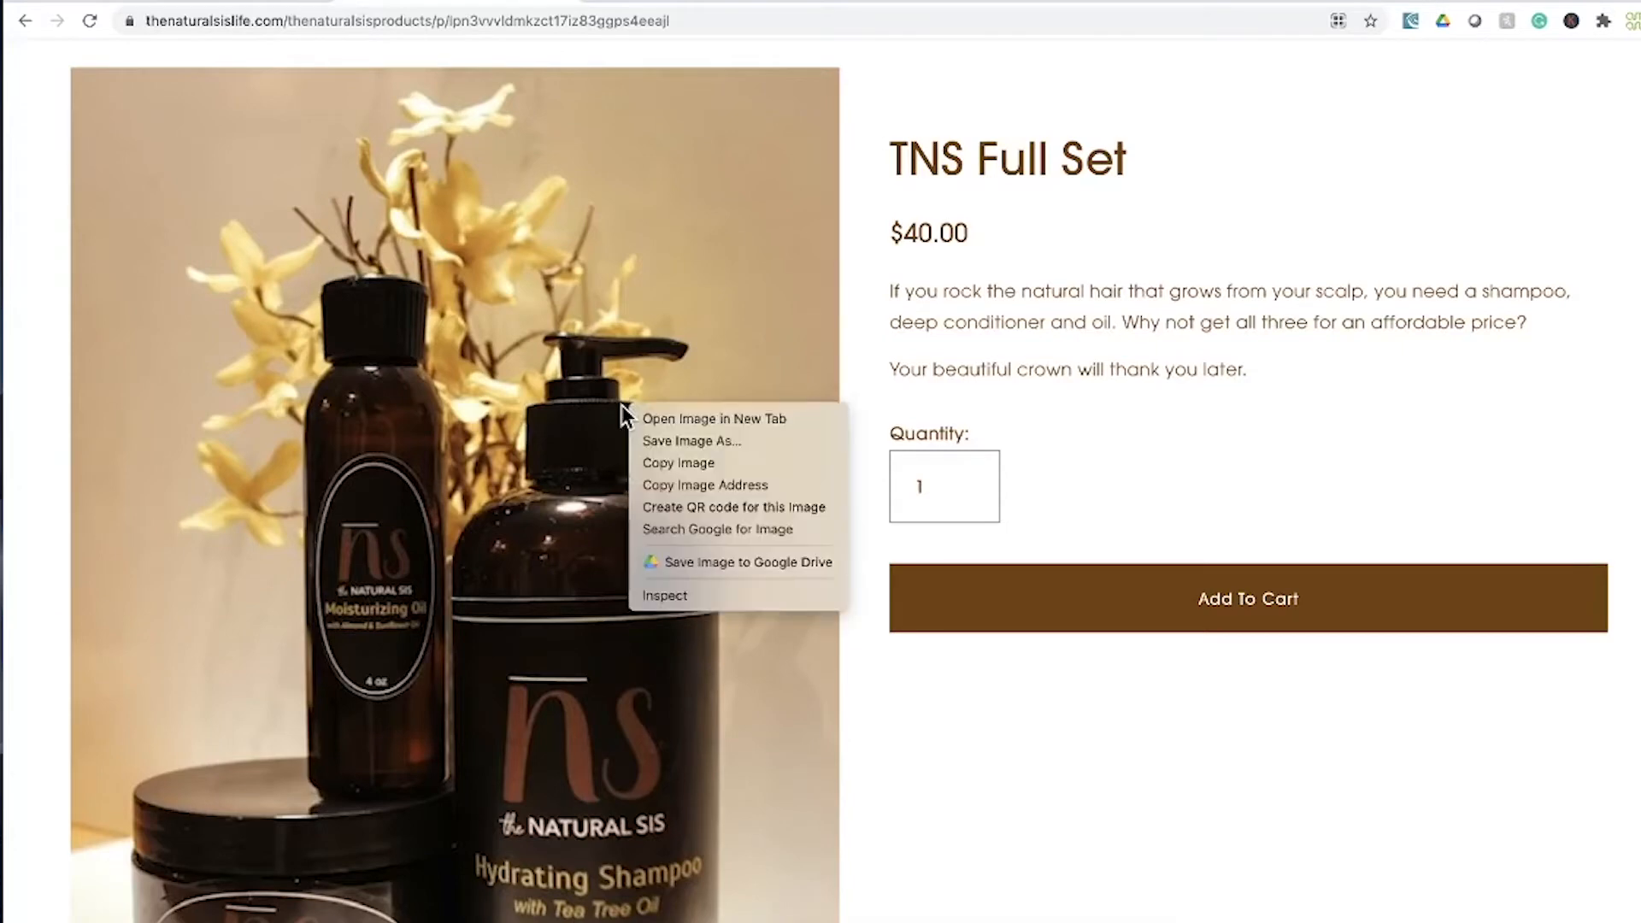
click(674, 441)
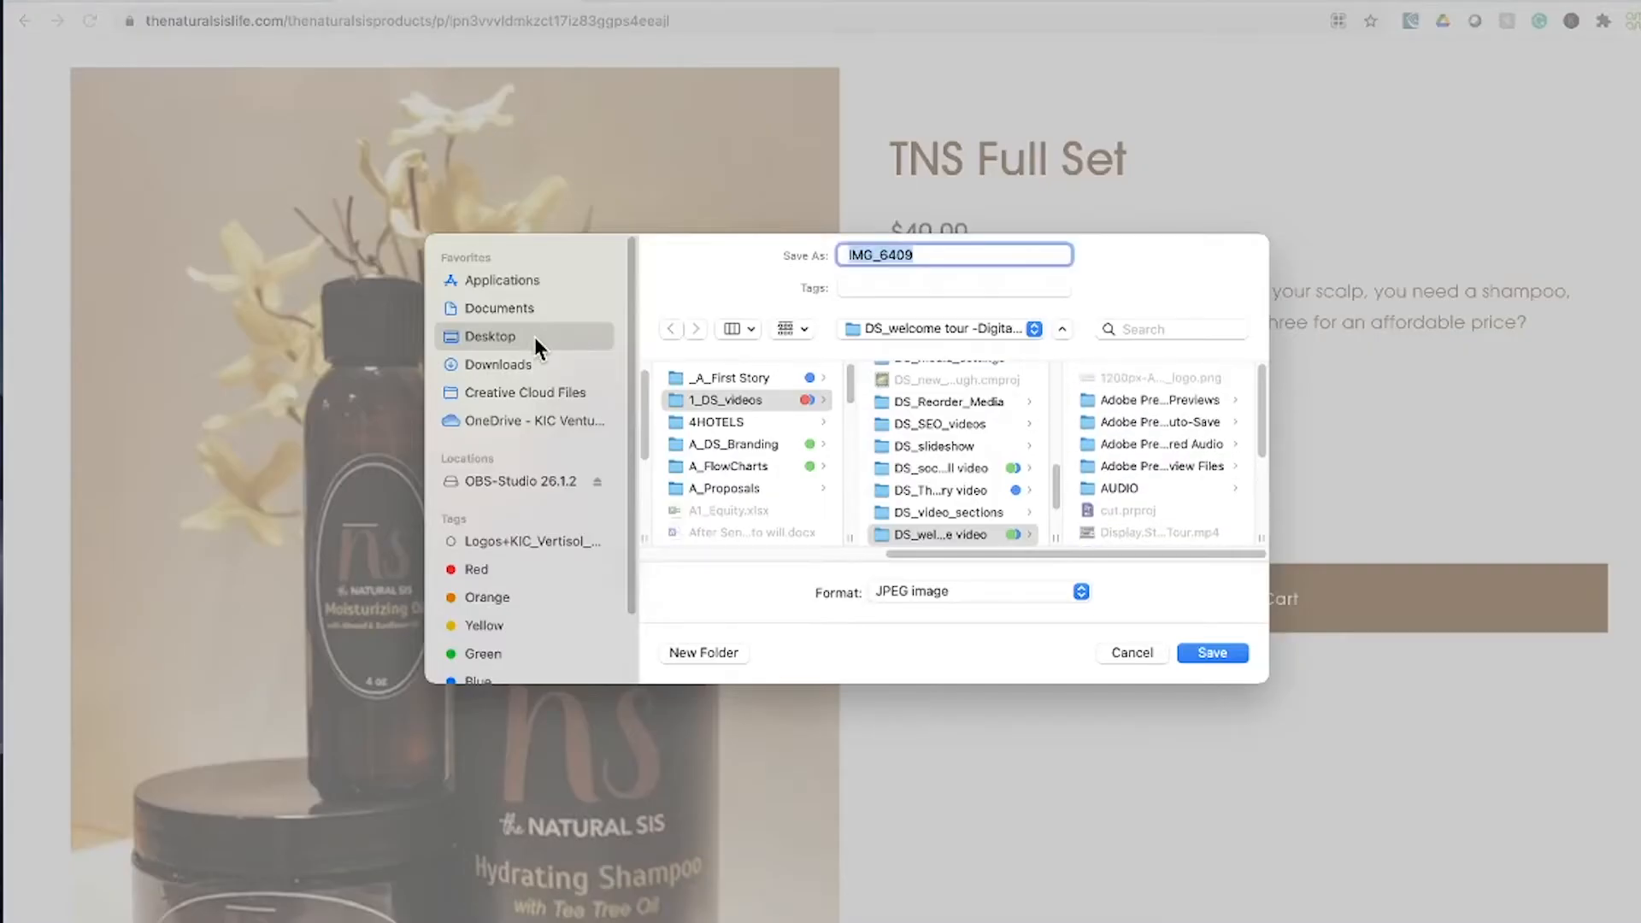
click(534, 337)
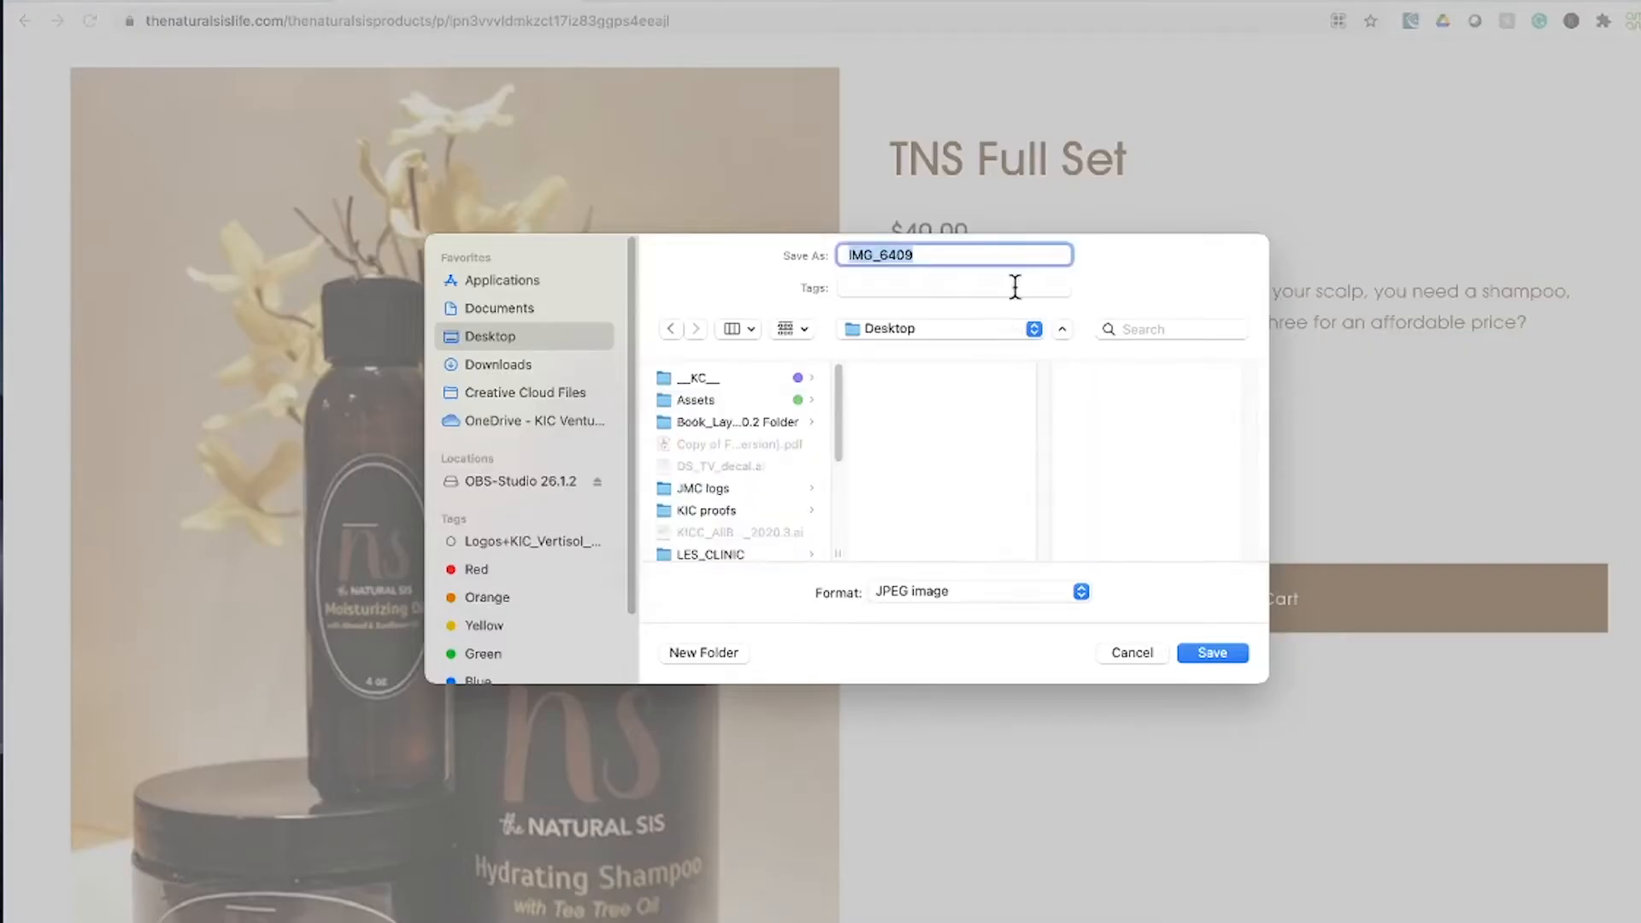
click(1219, 653)
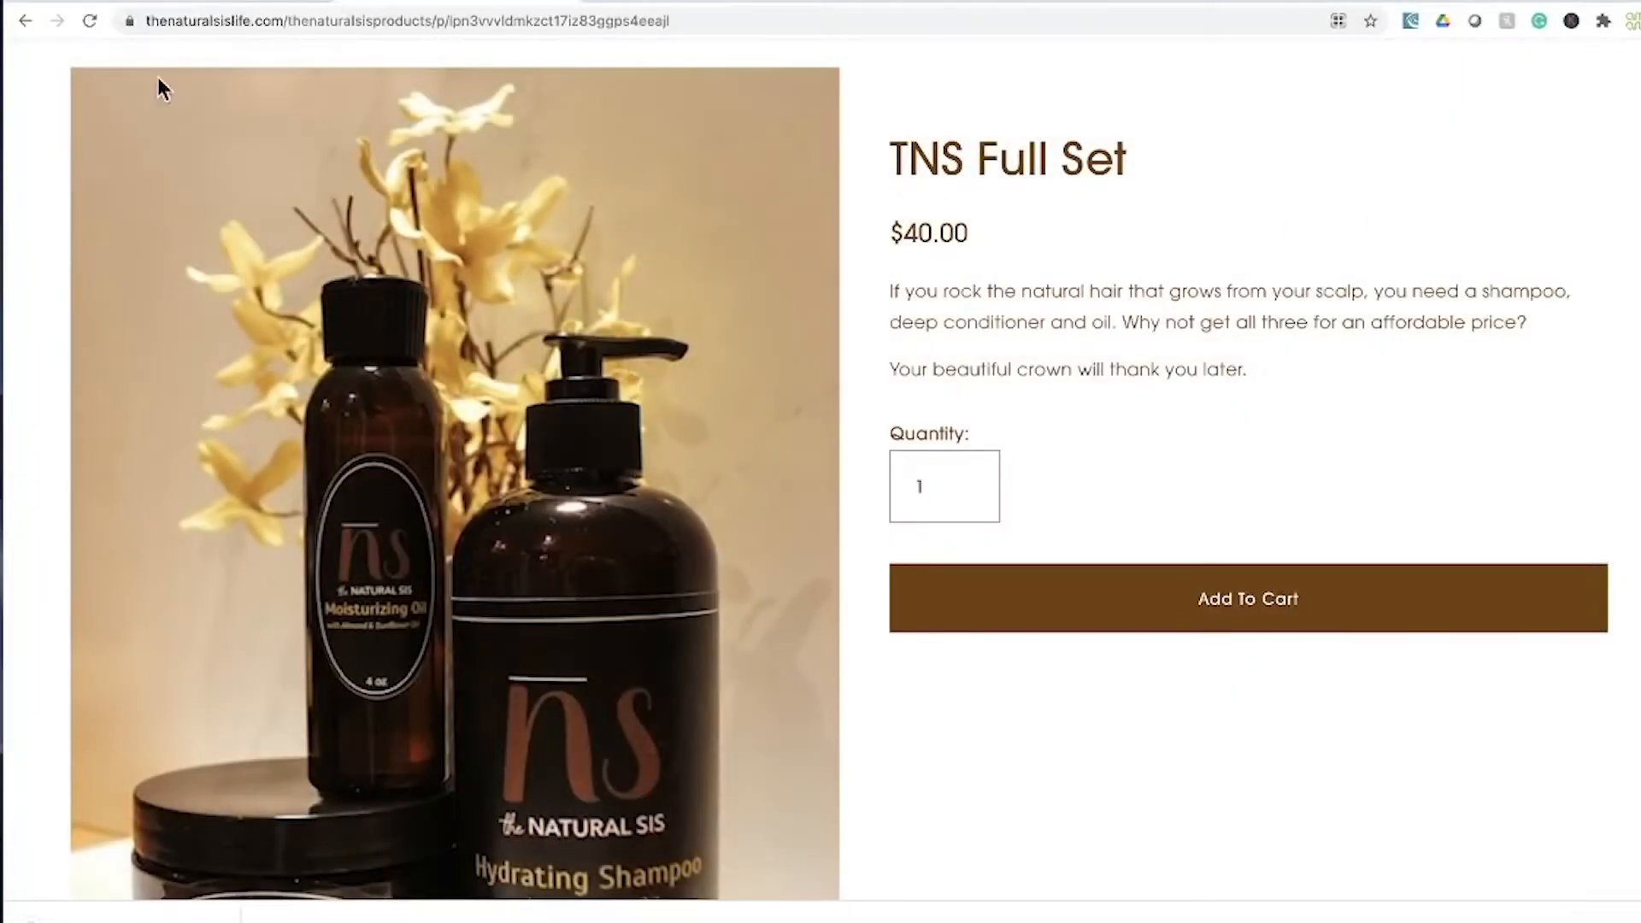
Return to the display.stream story and upload IMG_6409.jpeg from the Desktop to the media files
click(245, 4)
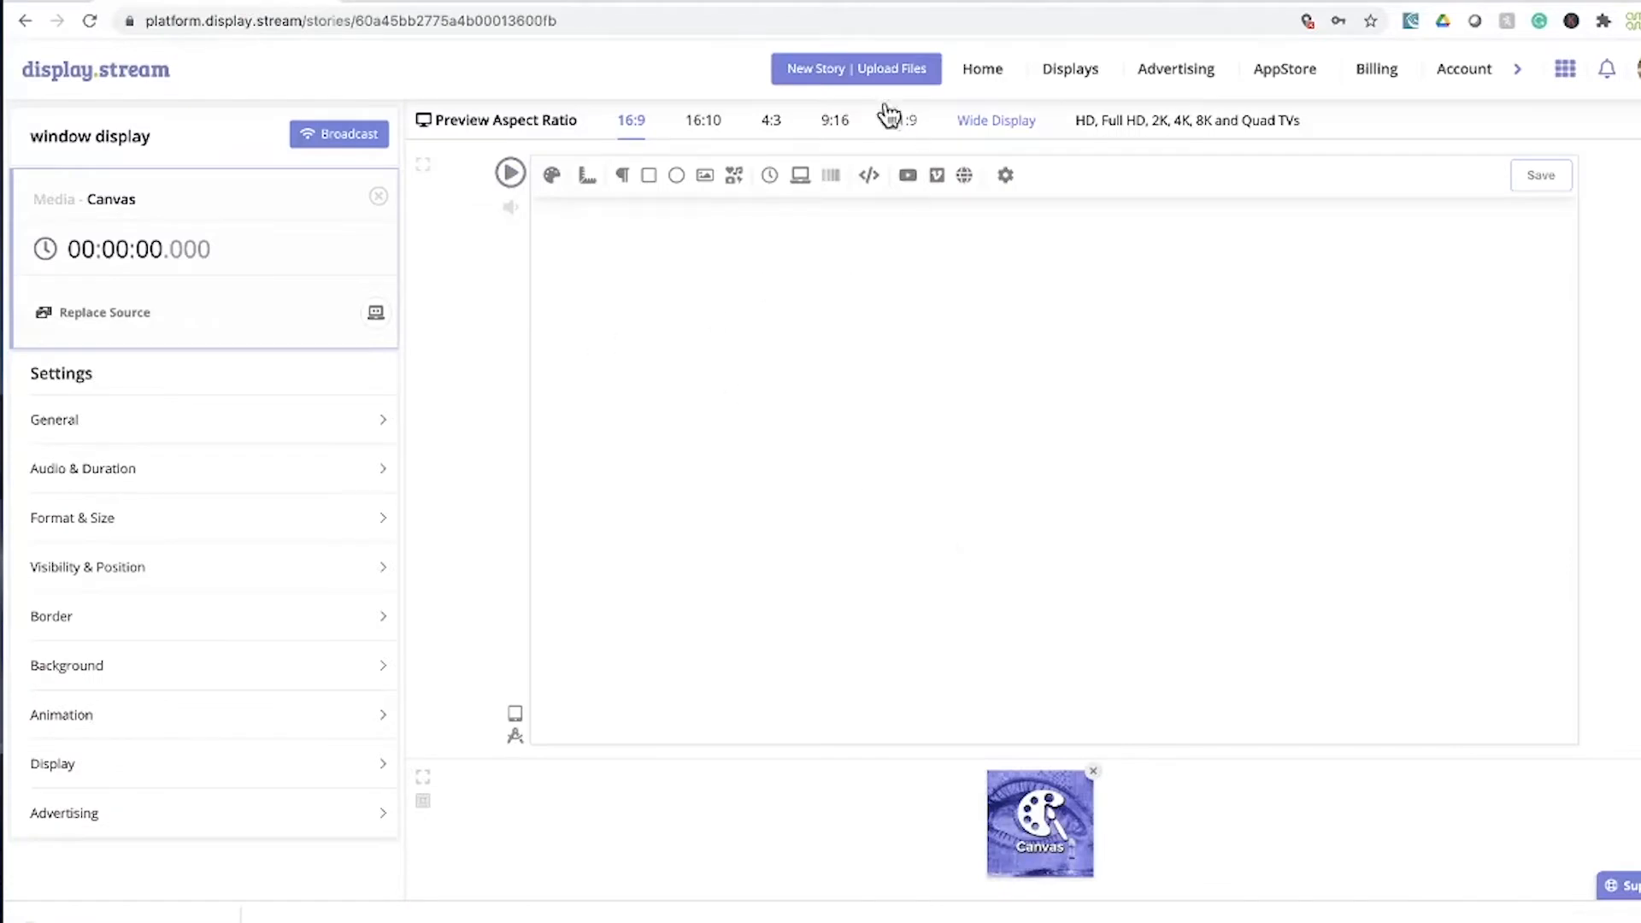
click(906, 70)
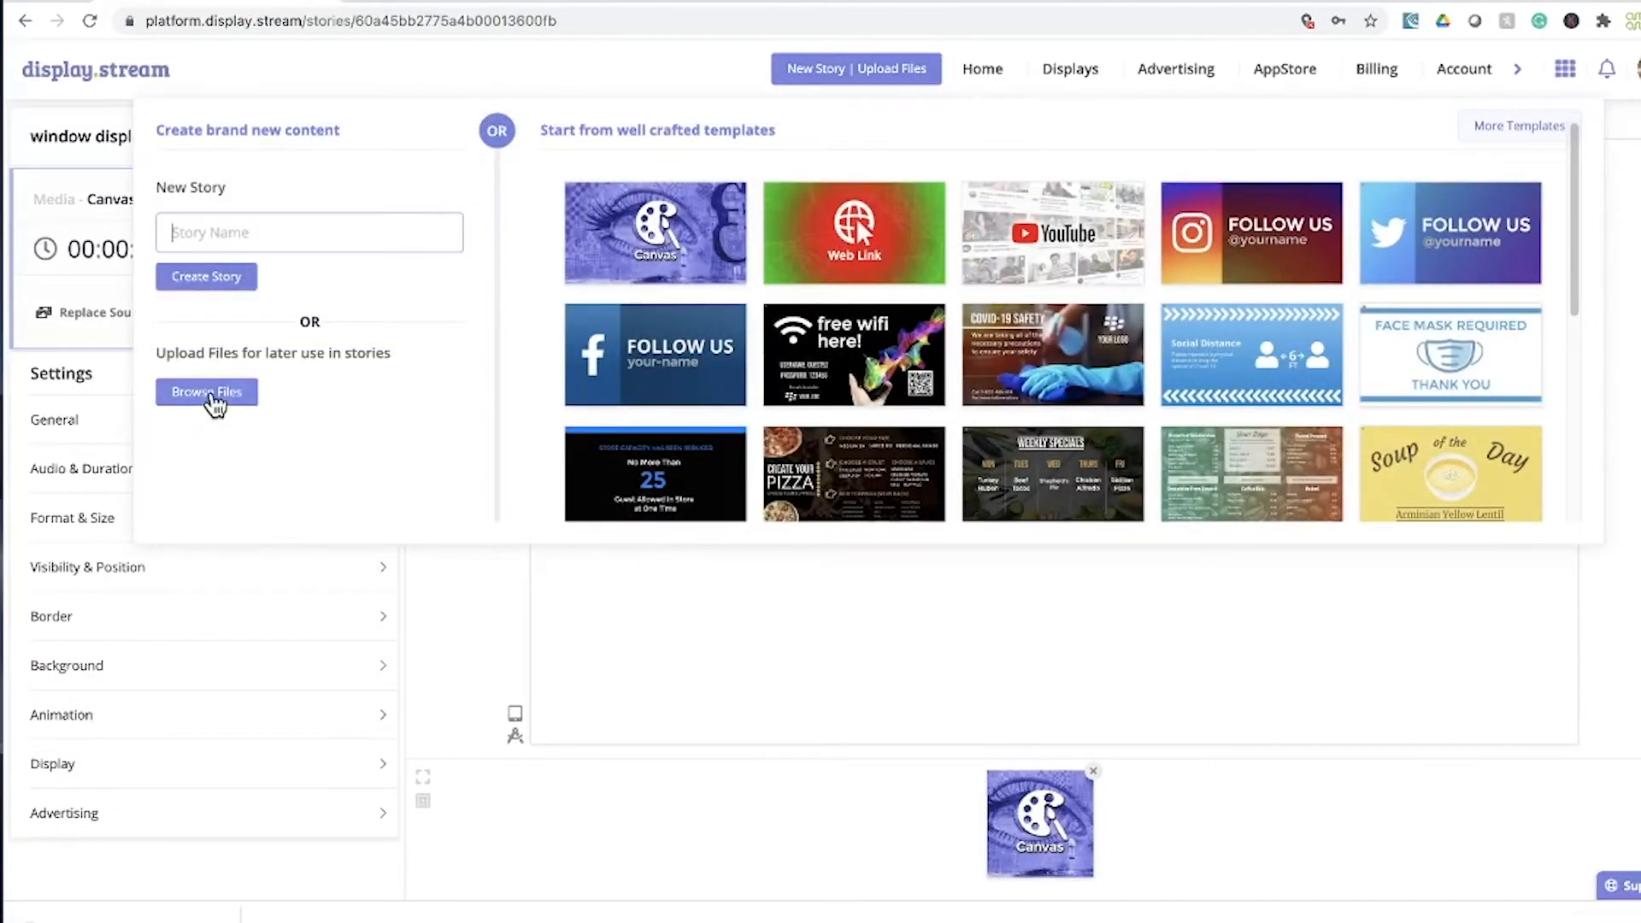
click(209, 395)
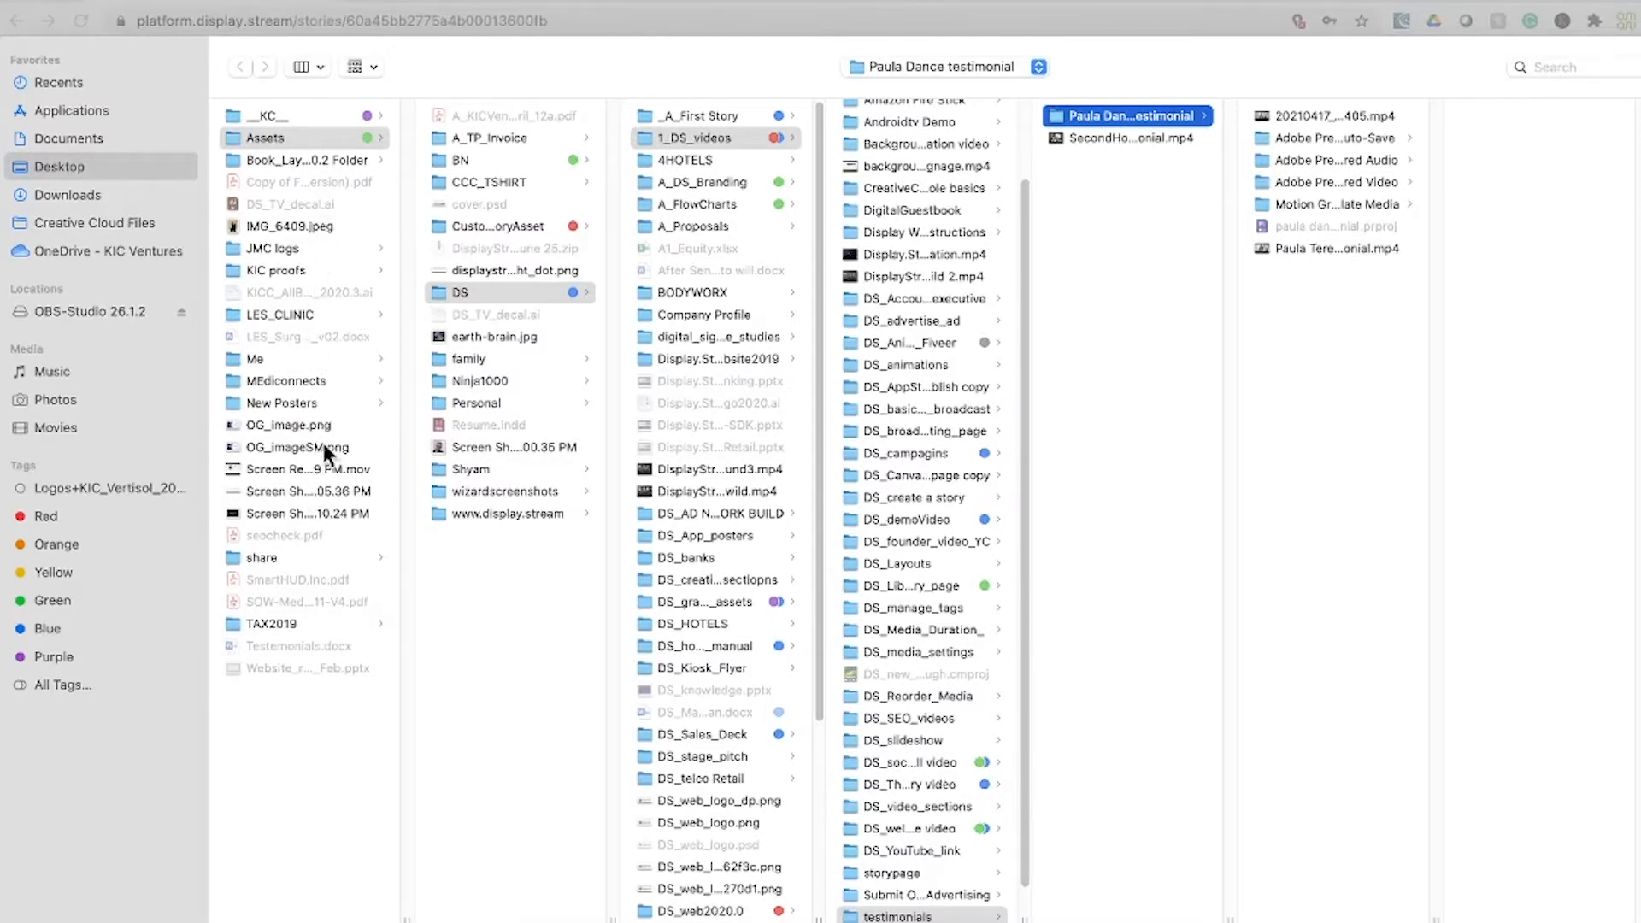
click(330, 226)
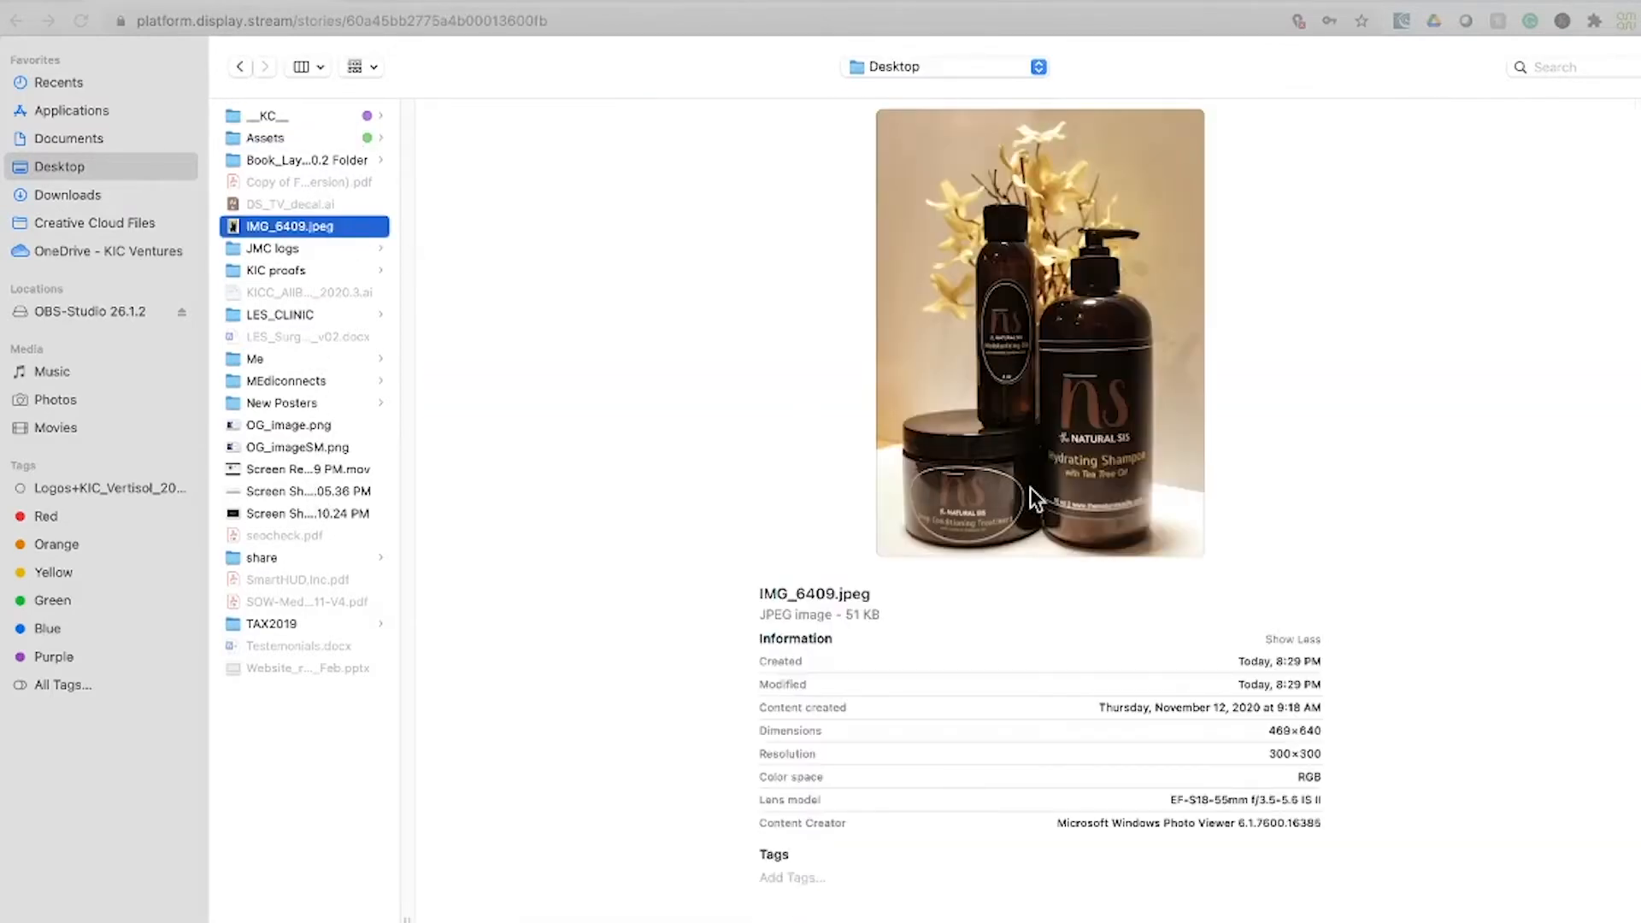
key(Return)
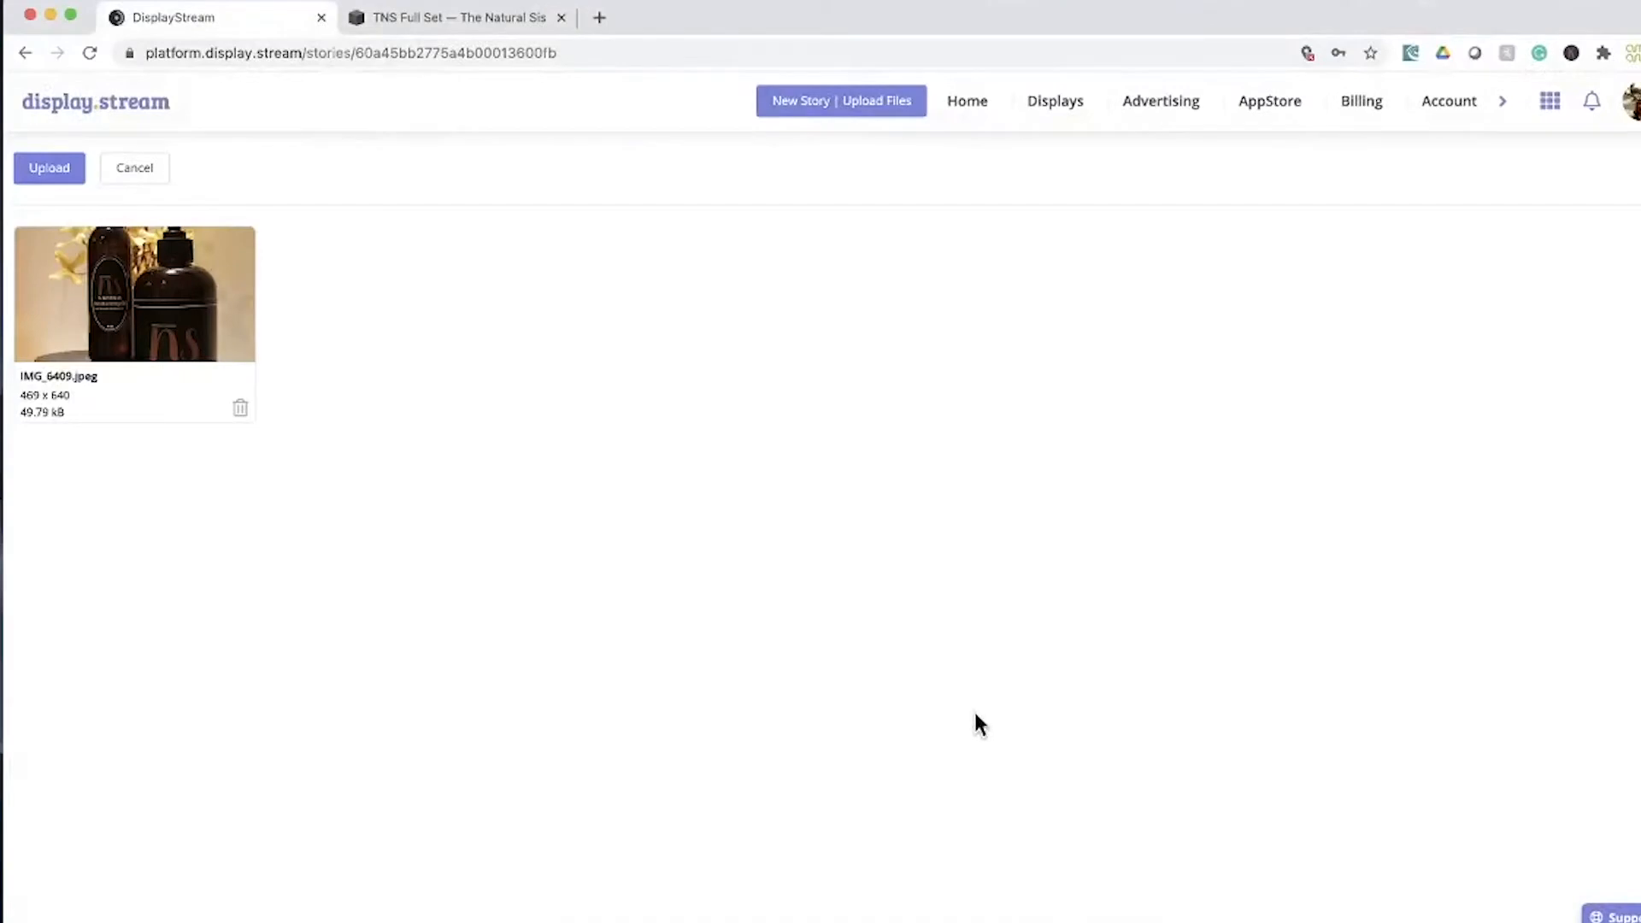
click(73, 183)
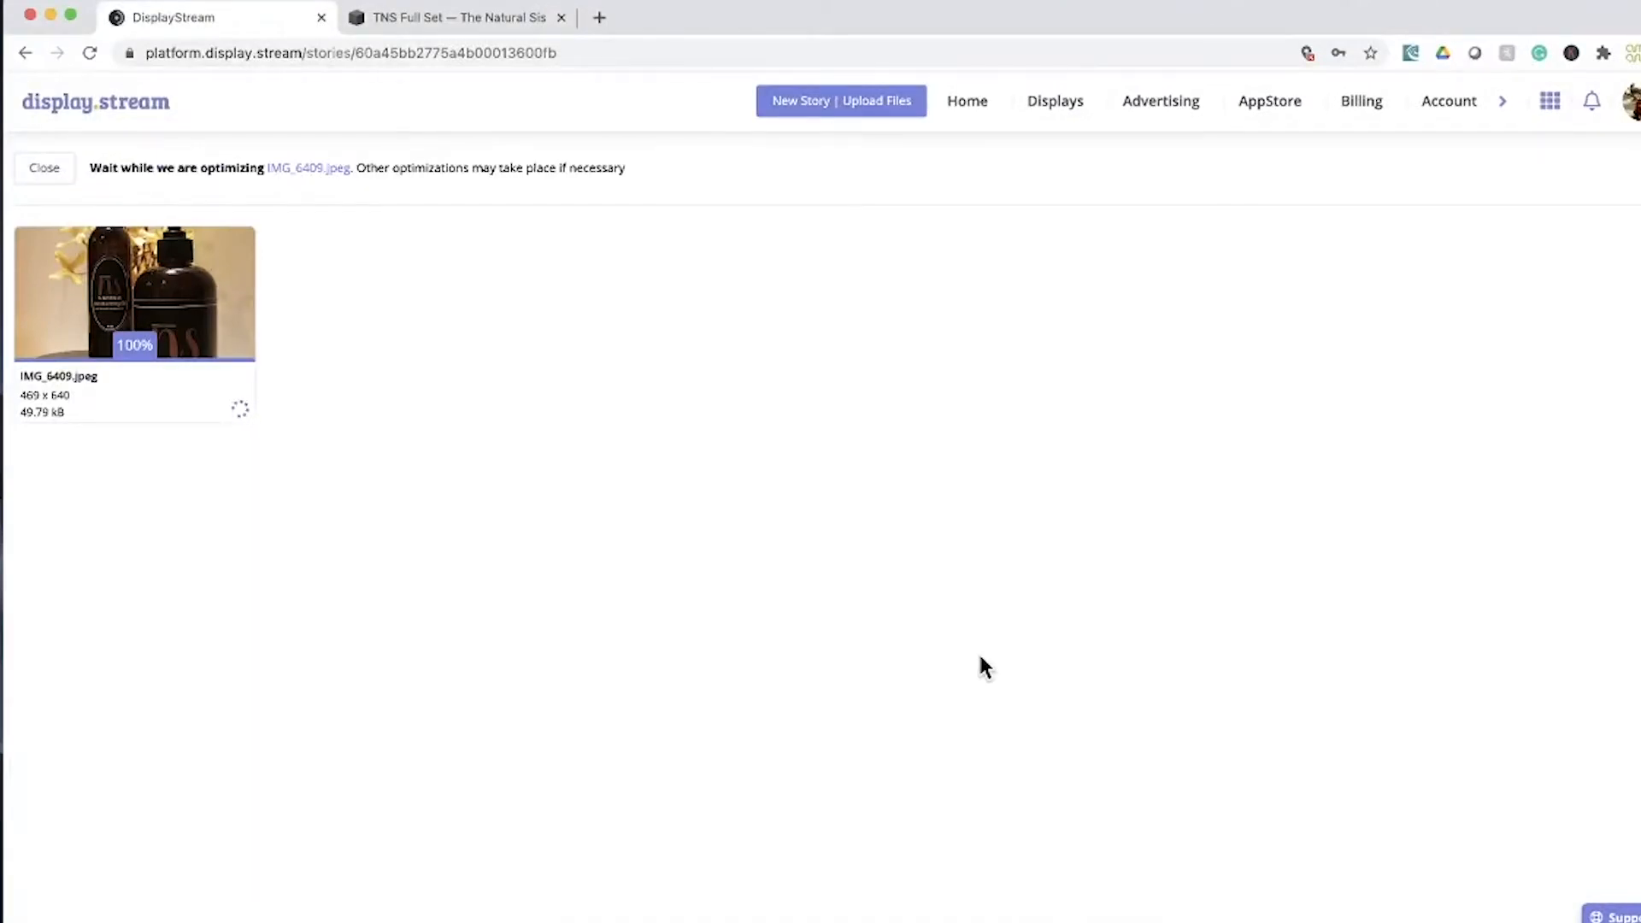
click(43, 170)
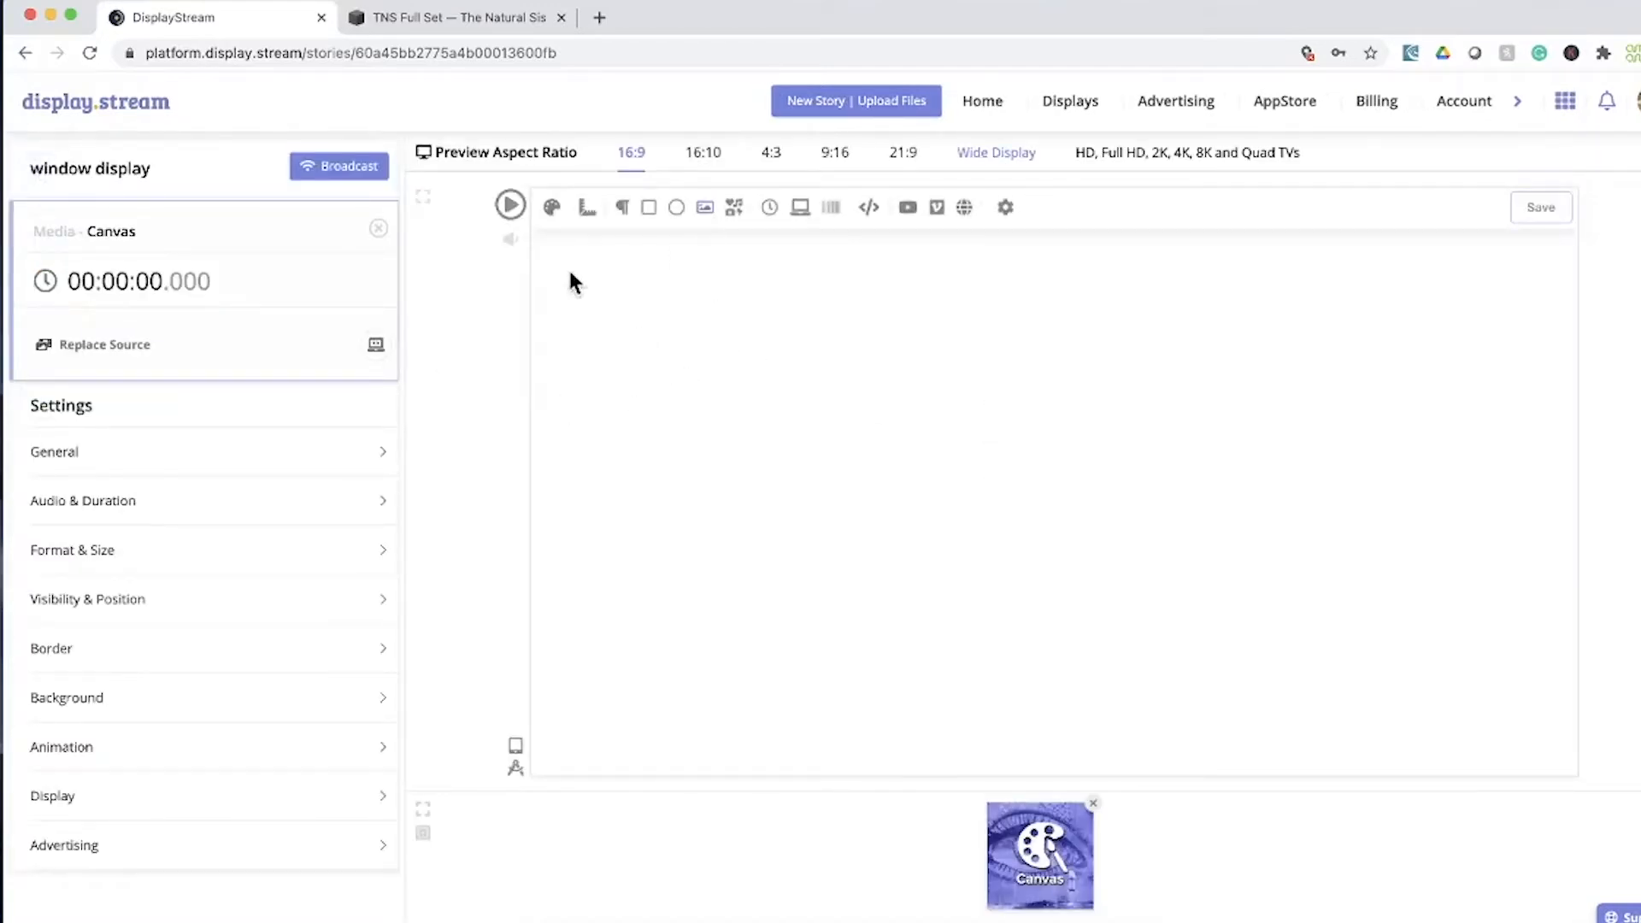
Insert the image IMG_6409.jpeg into the canvas and resize it to fill the canvas's left half
click(706, 210)
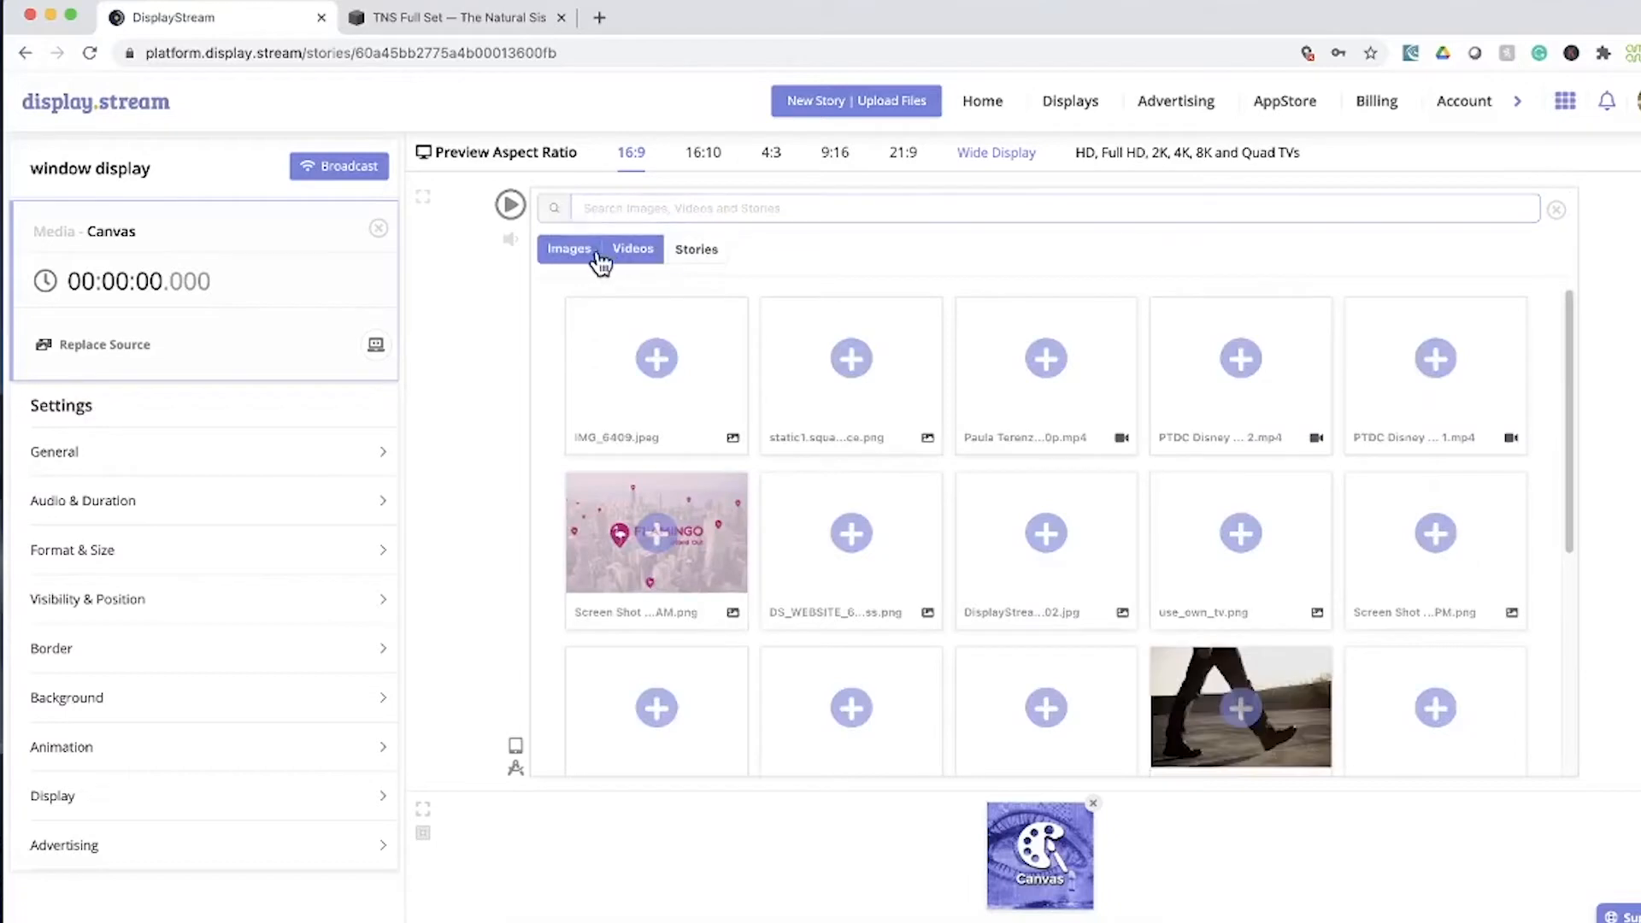
click(637, 252)
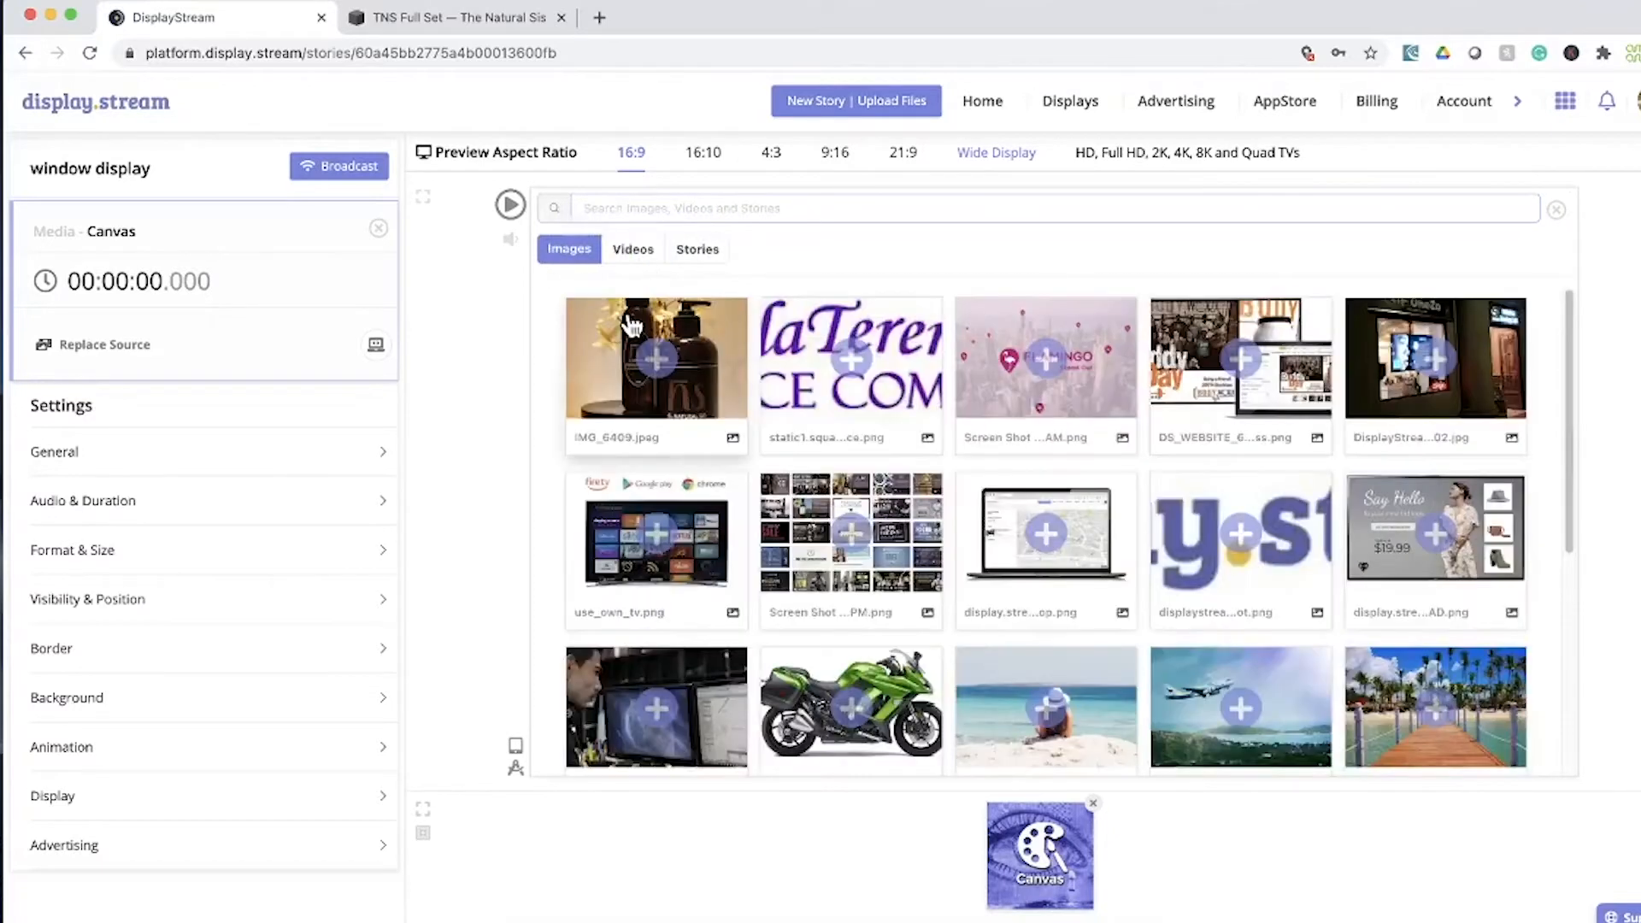
click(660, 363)
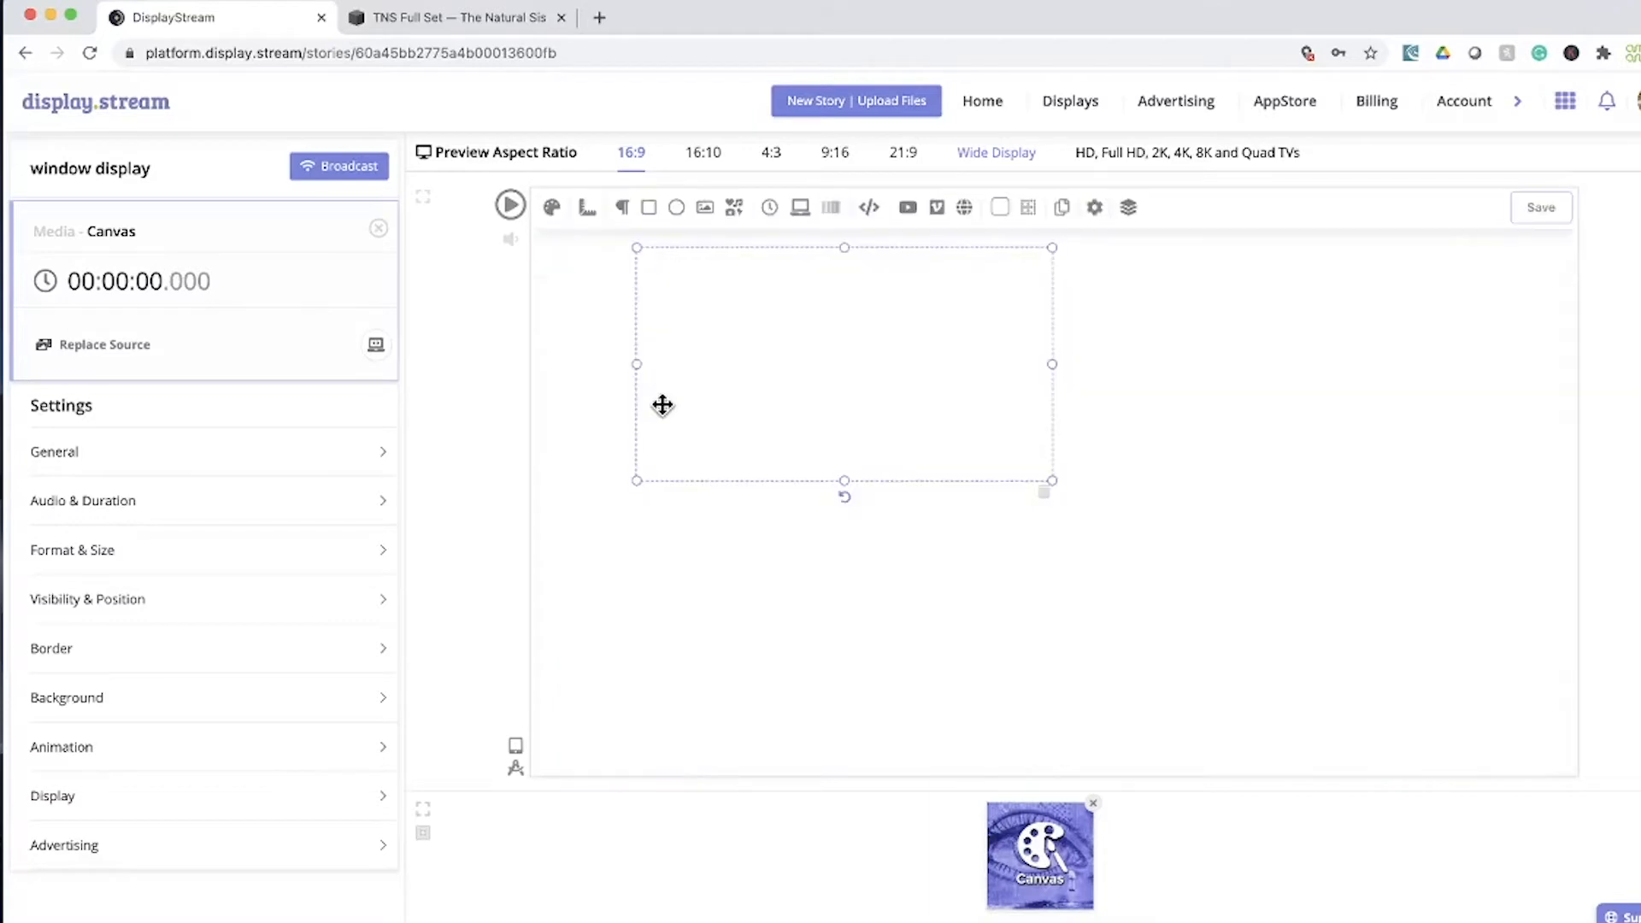
drag(663, 402, 670, 318)
drag(948, 424, 1131, 778)
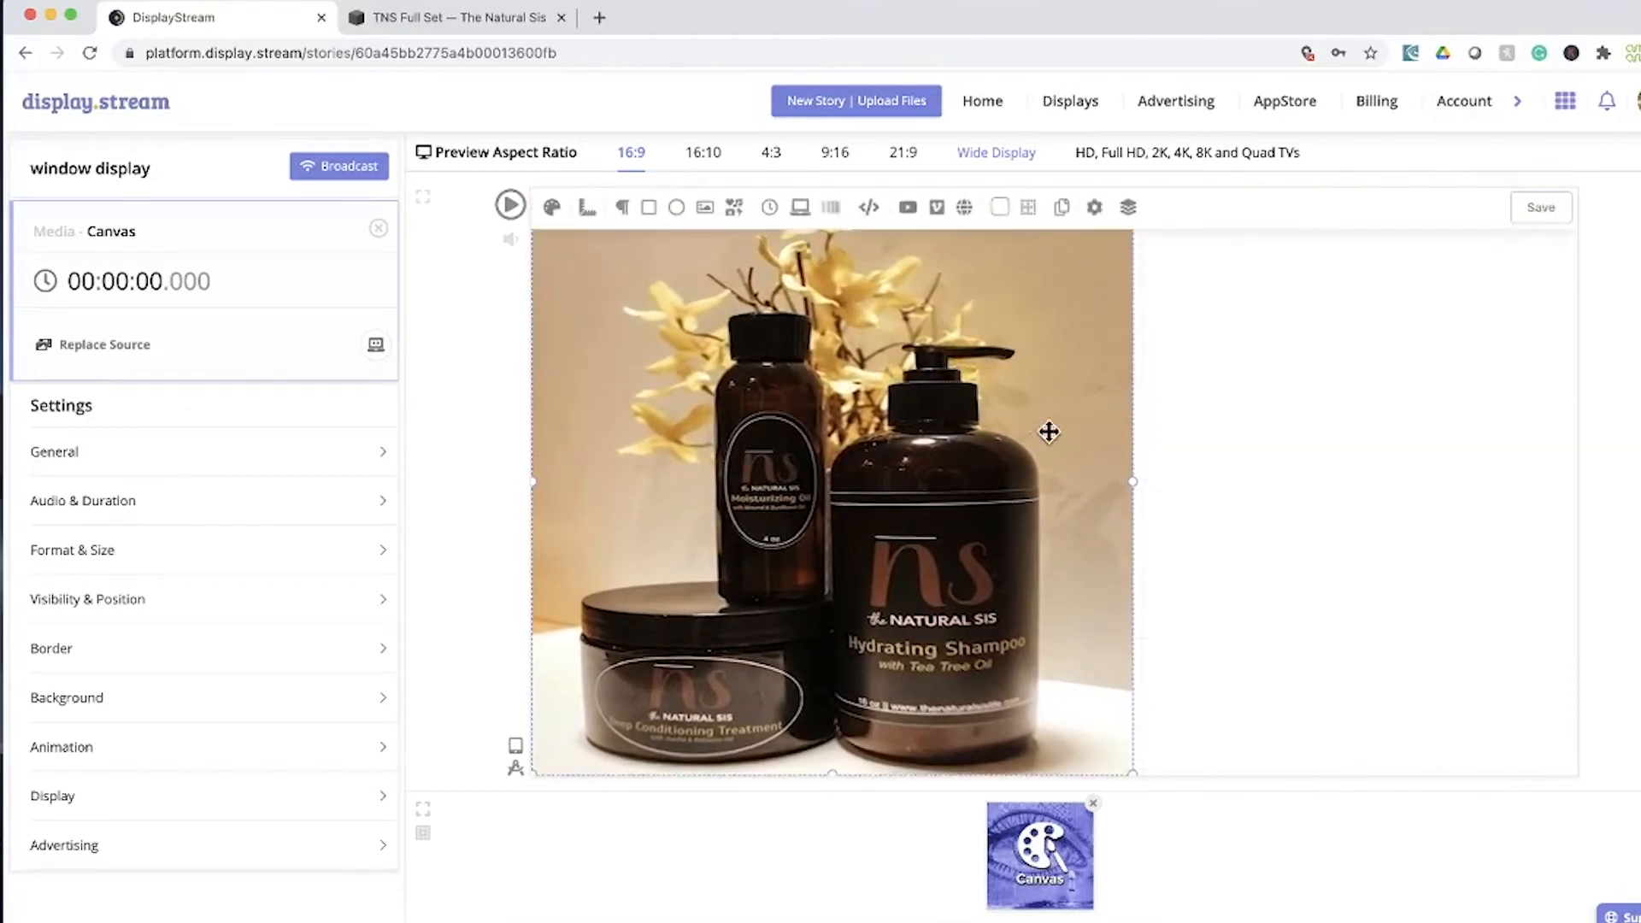
drag(1133, 481, 1059, 480)
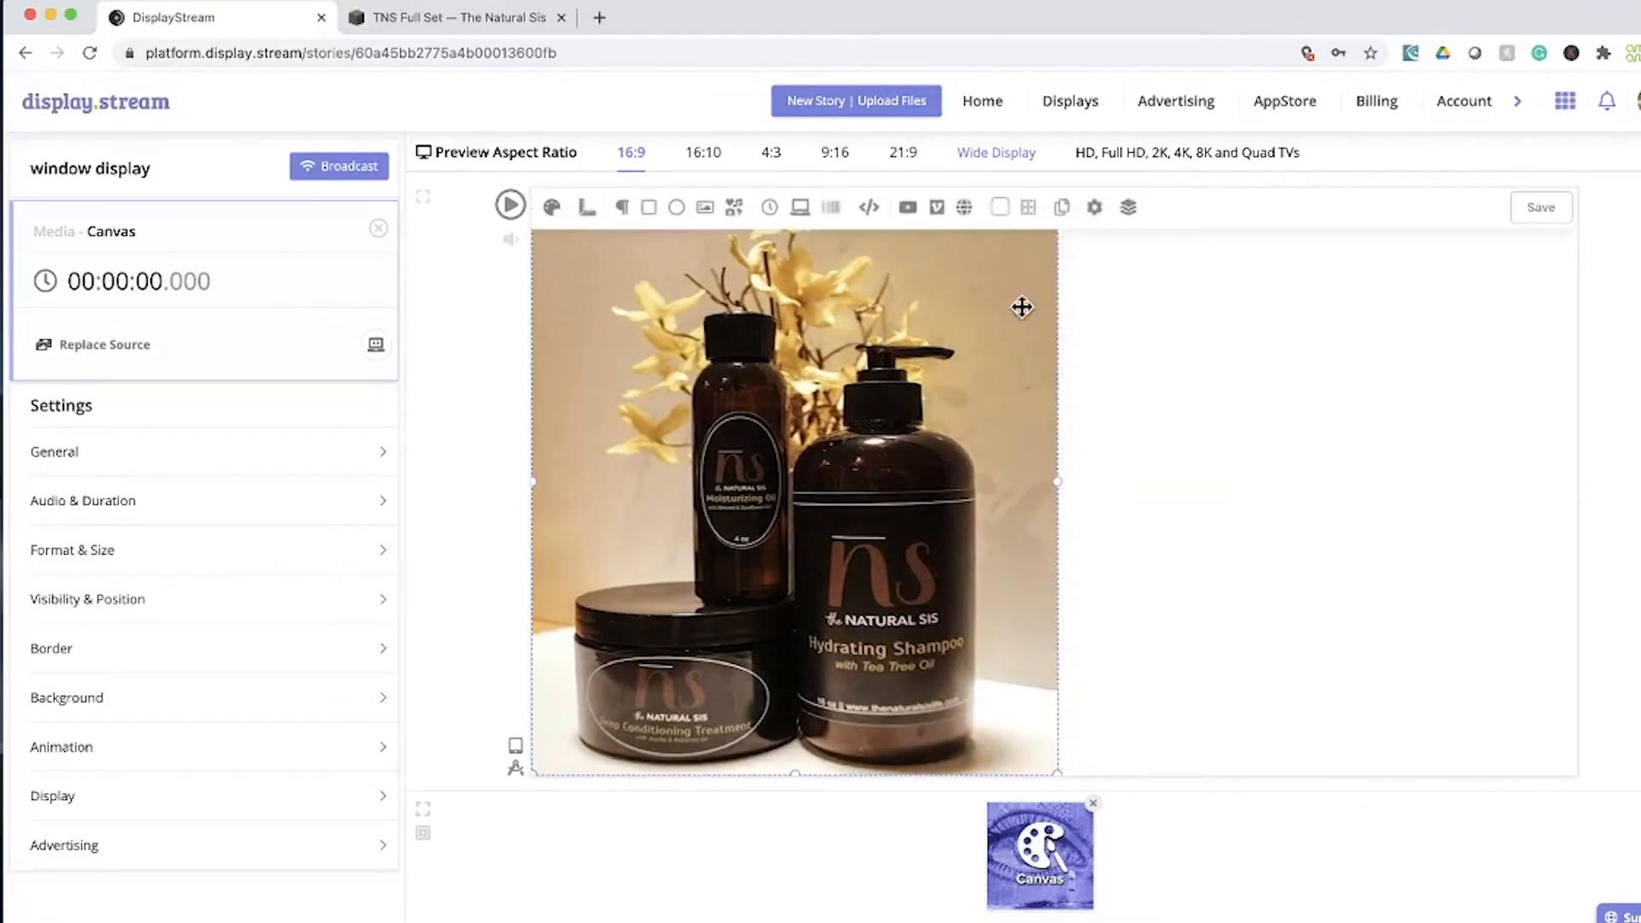
Add a rectangle to the canvas and stretch it over the empty right half beside the product photo
click(651, 210)
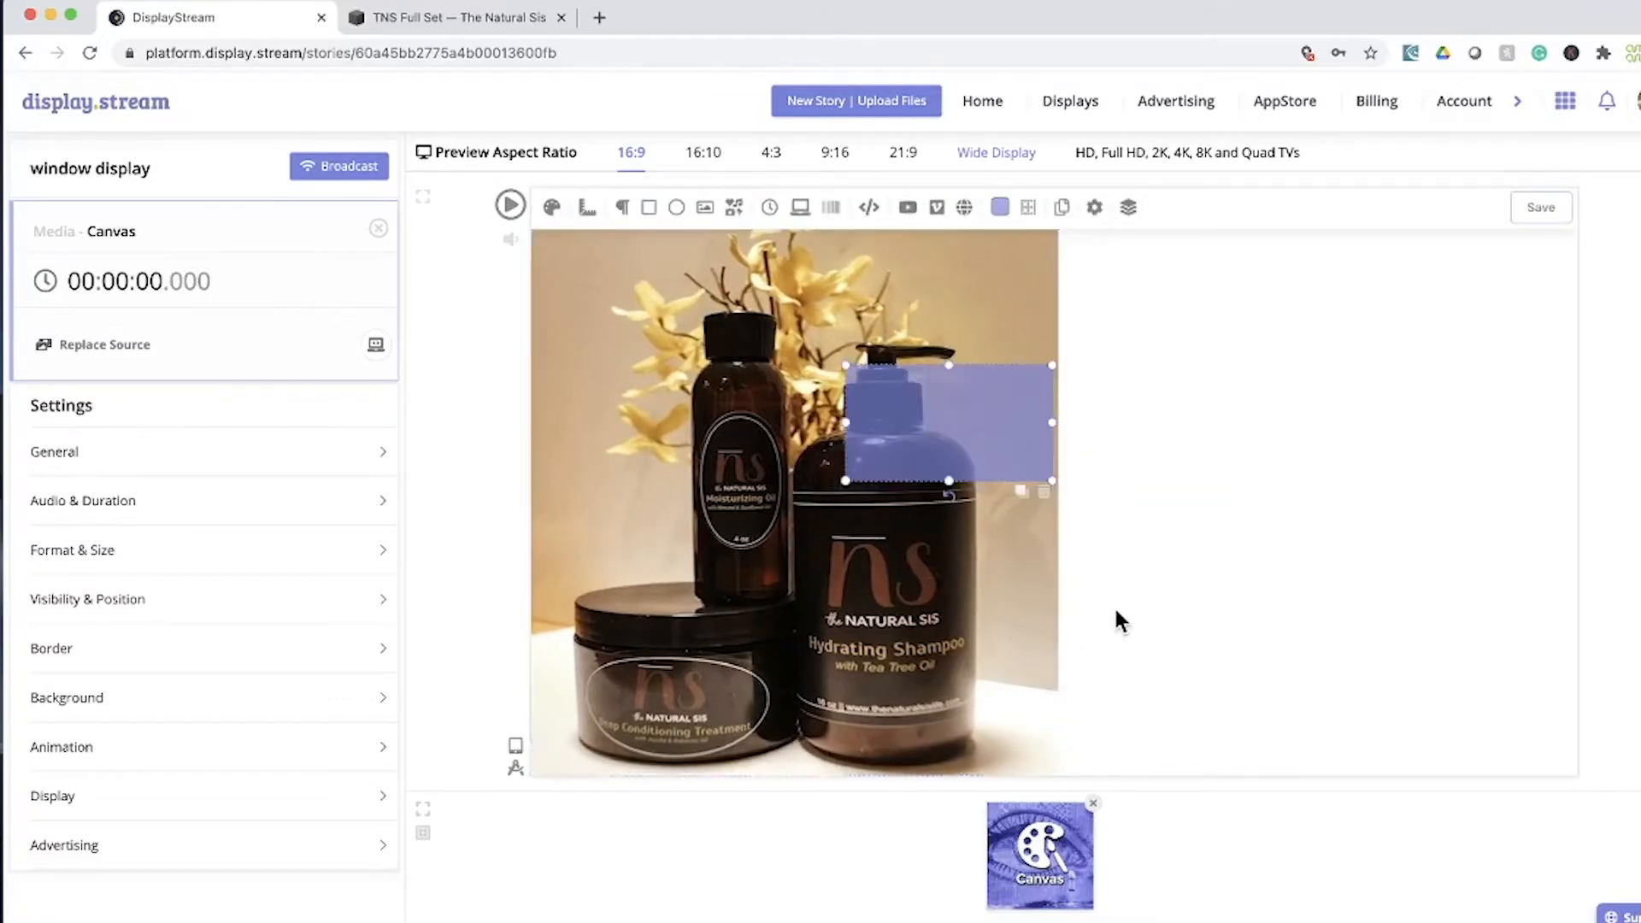
drag(971, 424, 1182, 231)
drag(1268, 304, 1581, 784)
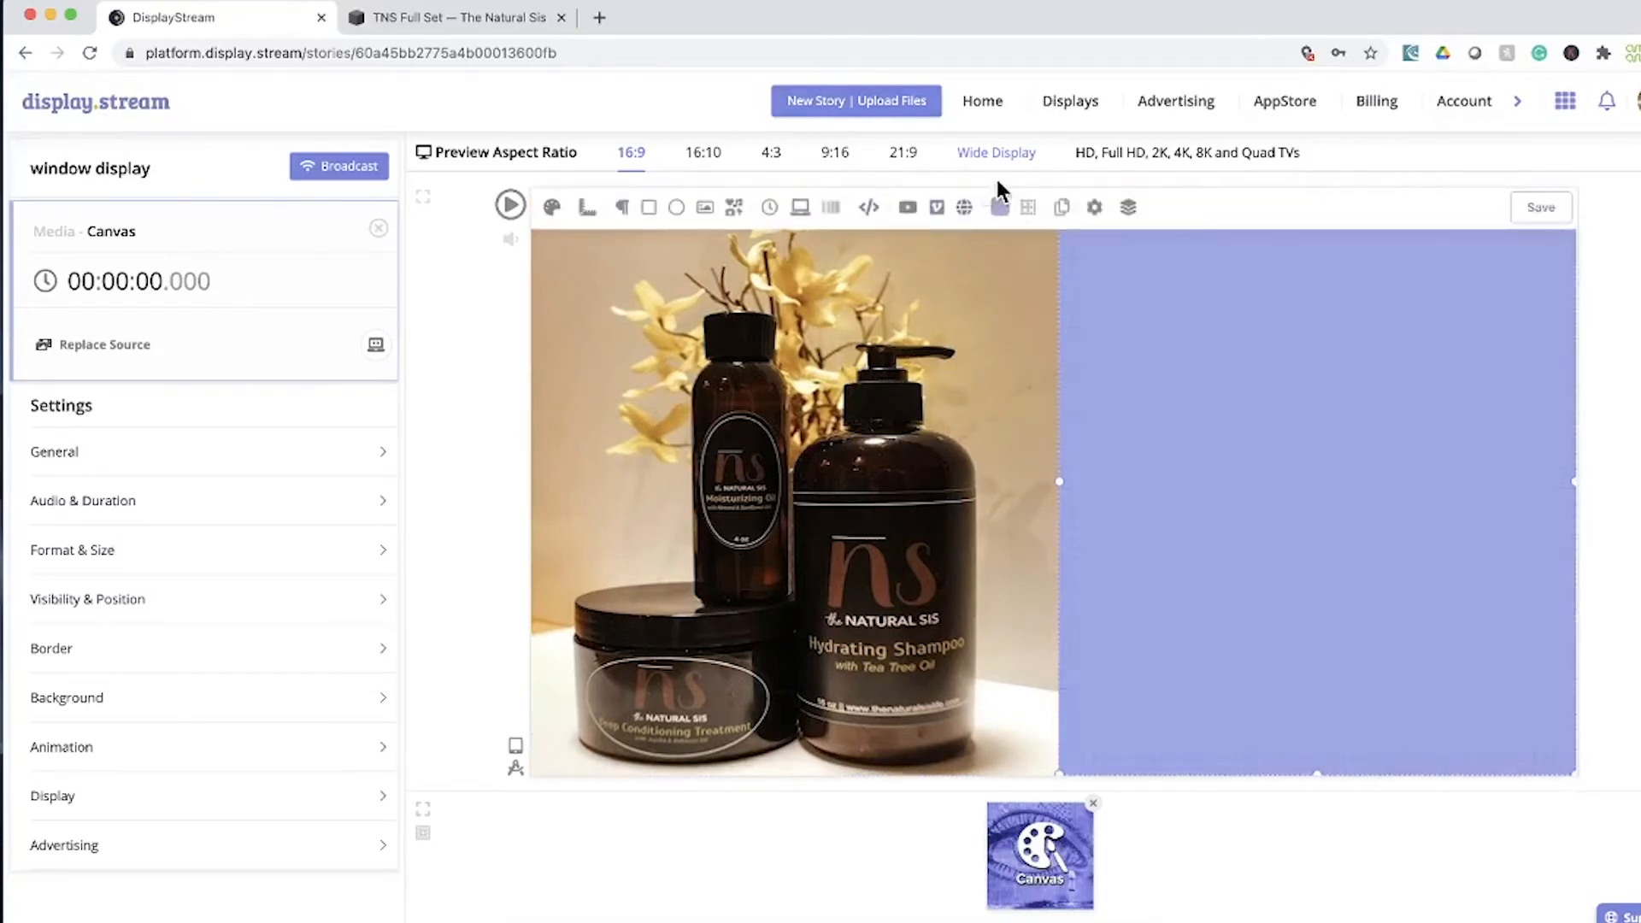
Set the rectangle's background colour to white, rgba(255, 255, 255, 0.7)
click(999, 207)
drag(991, 376, 886, 272)
click(1151, 489)
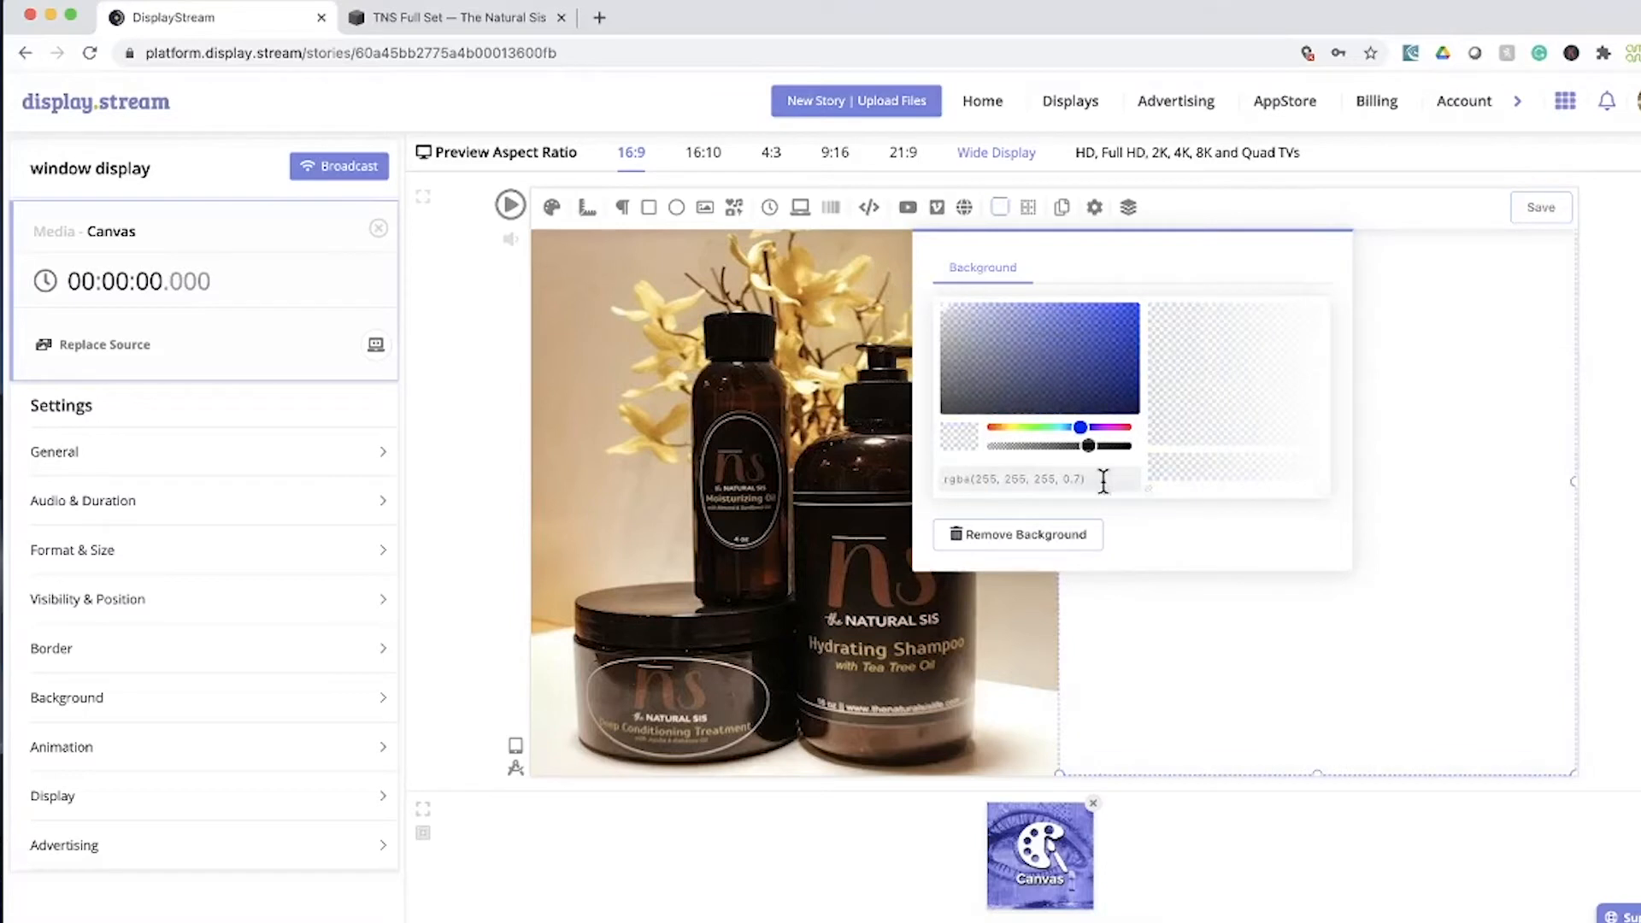
click(992, 642)
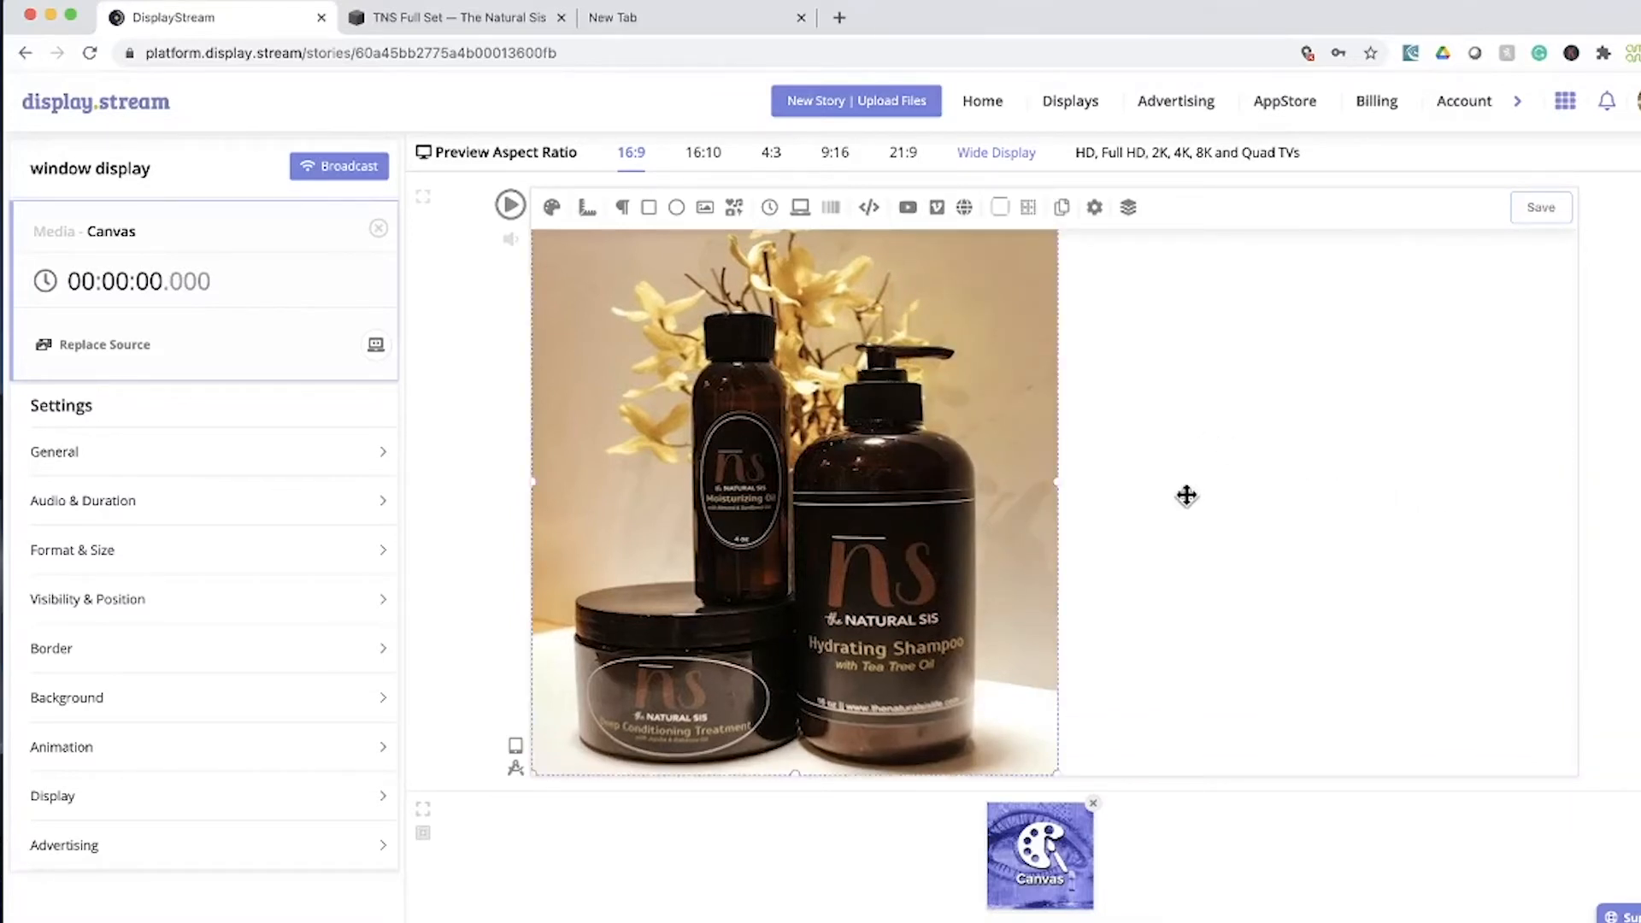
Copy the title "TNS Full Set" from the product page, paste it into the Google search box, select it there, and return to the display.stream canvas
click(467, 19)
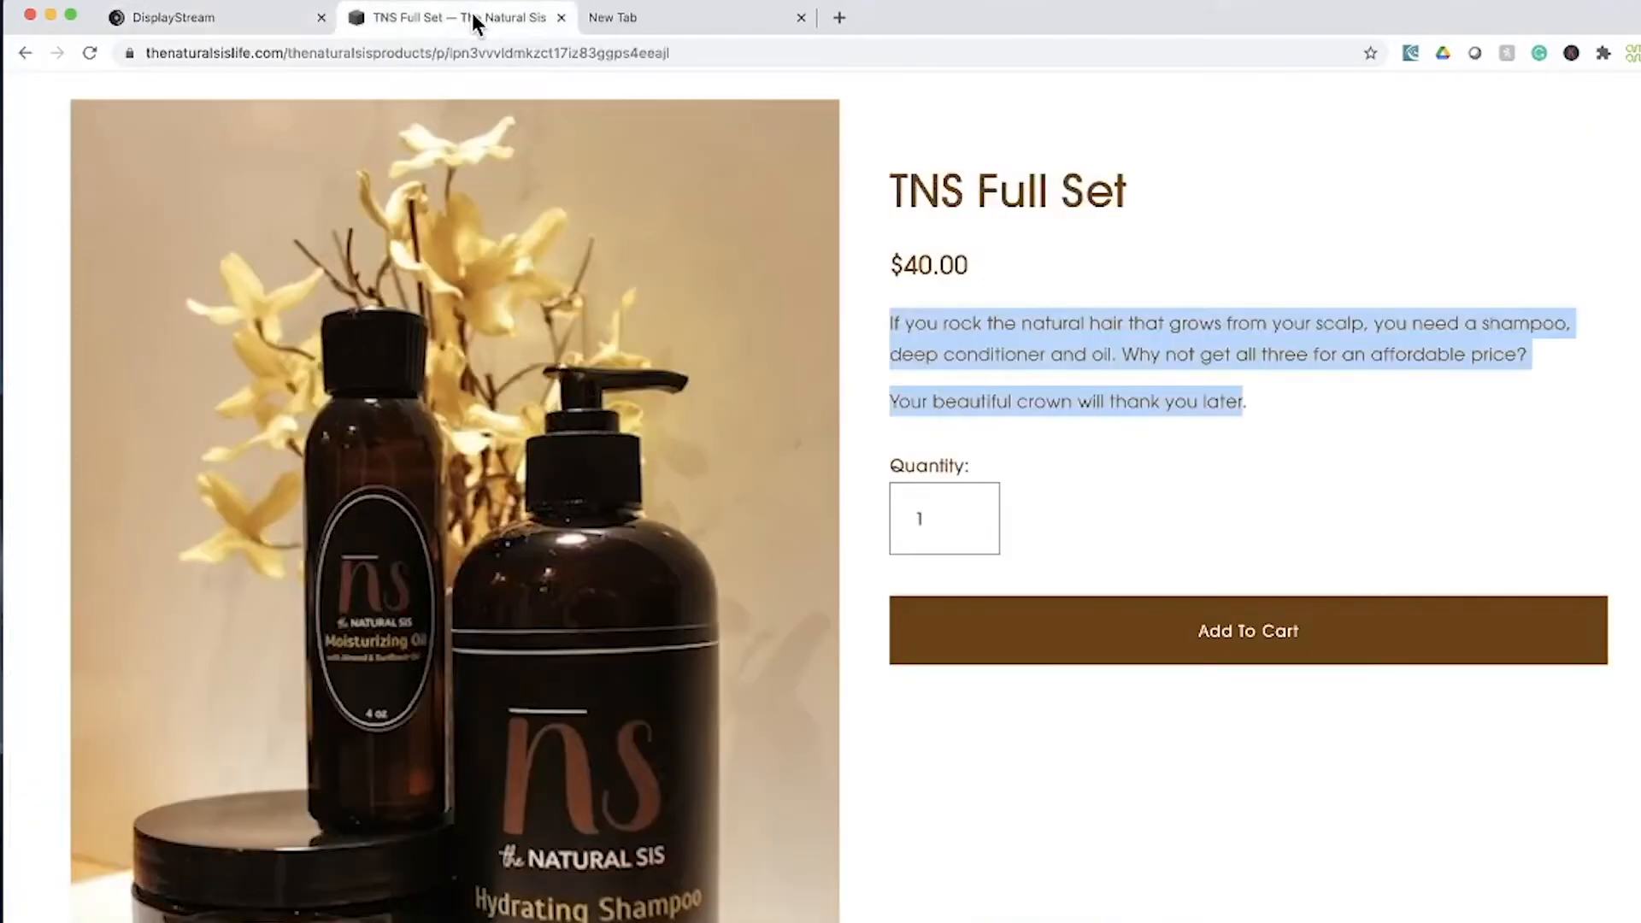
triple_click(984, 191)
key(super+c)
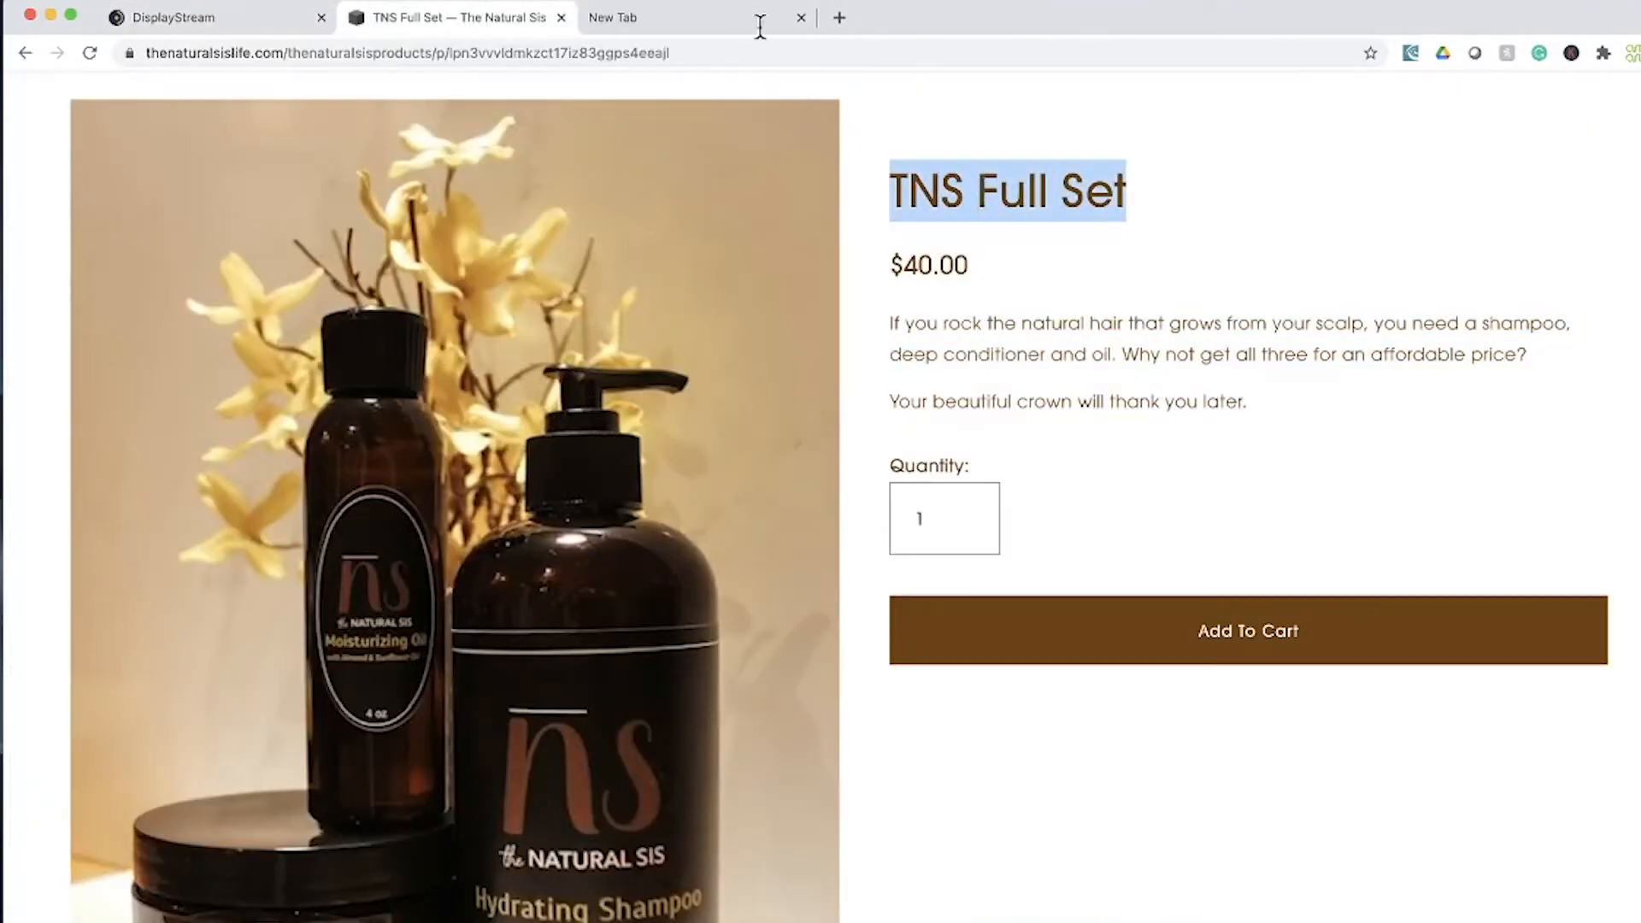
click(729, 22)
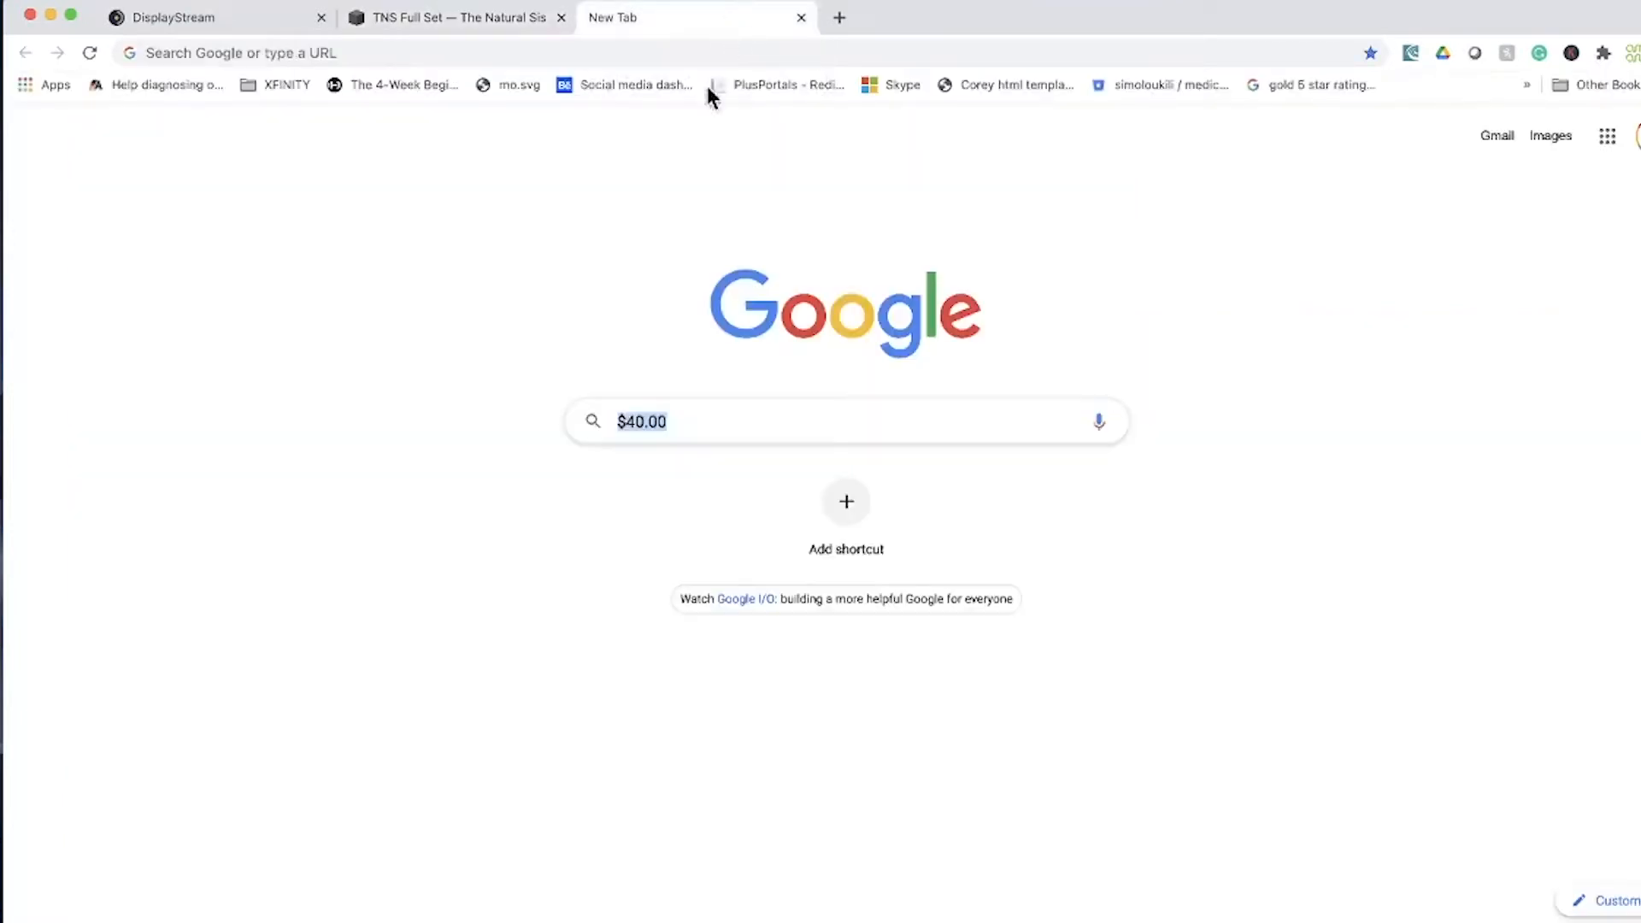
key(super+v)
triple_click(686, 421)
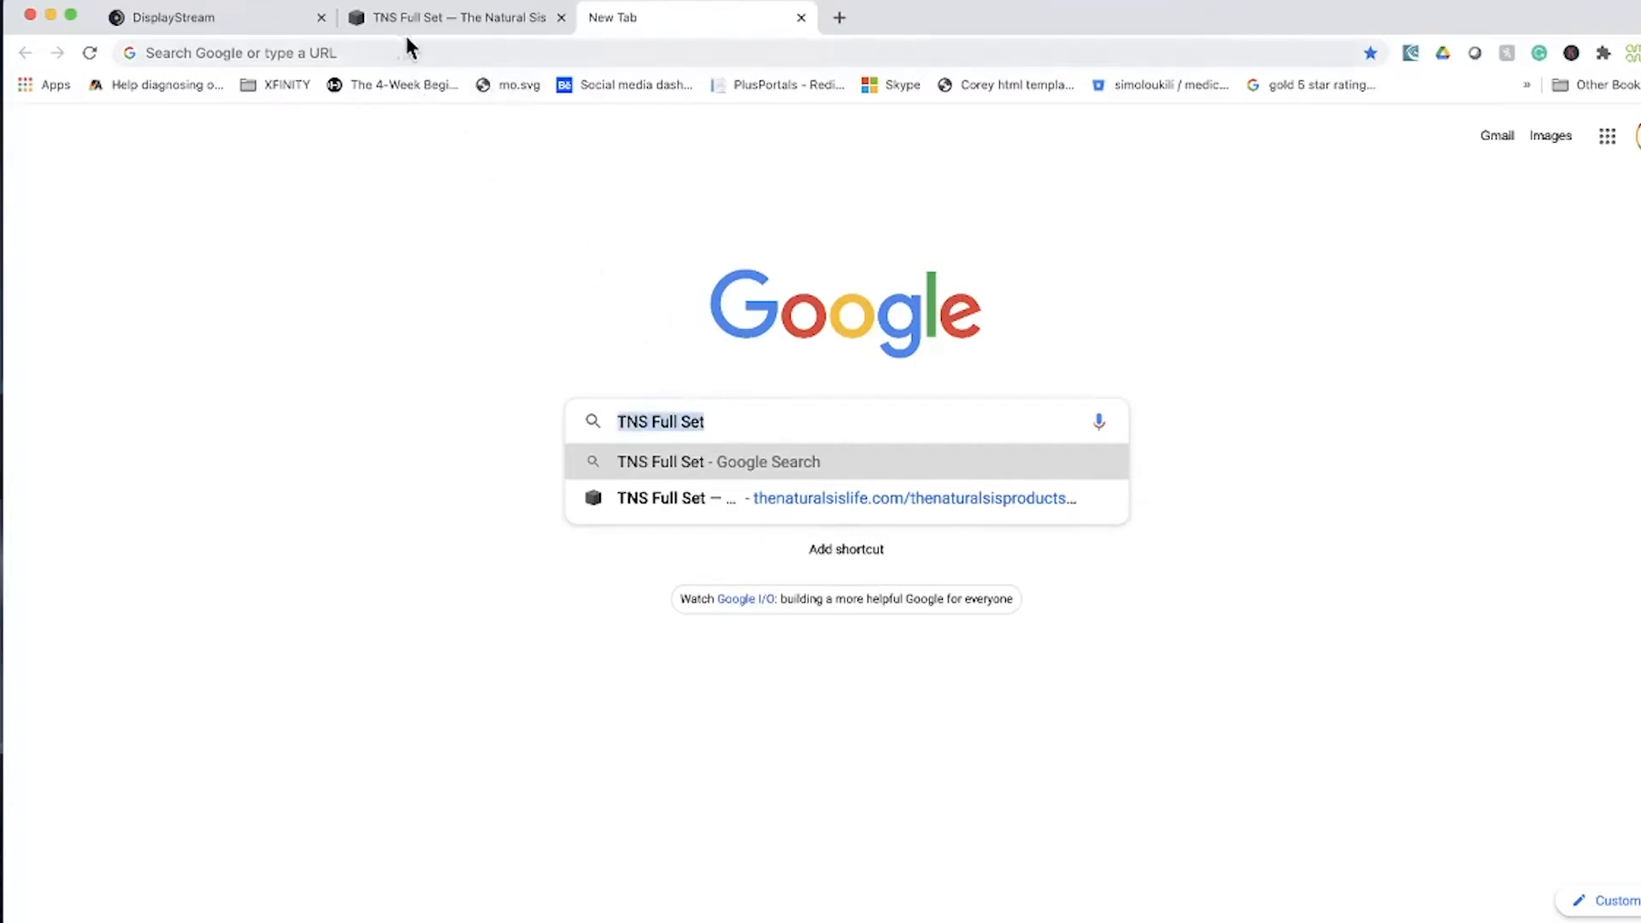
click(257, 22)
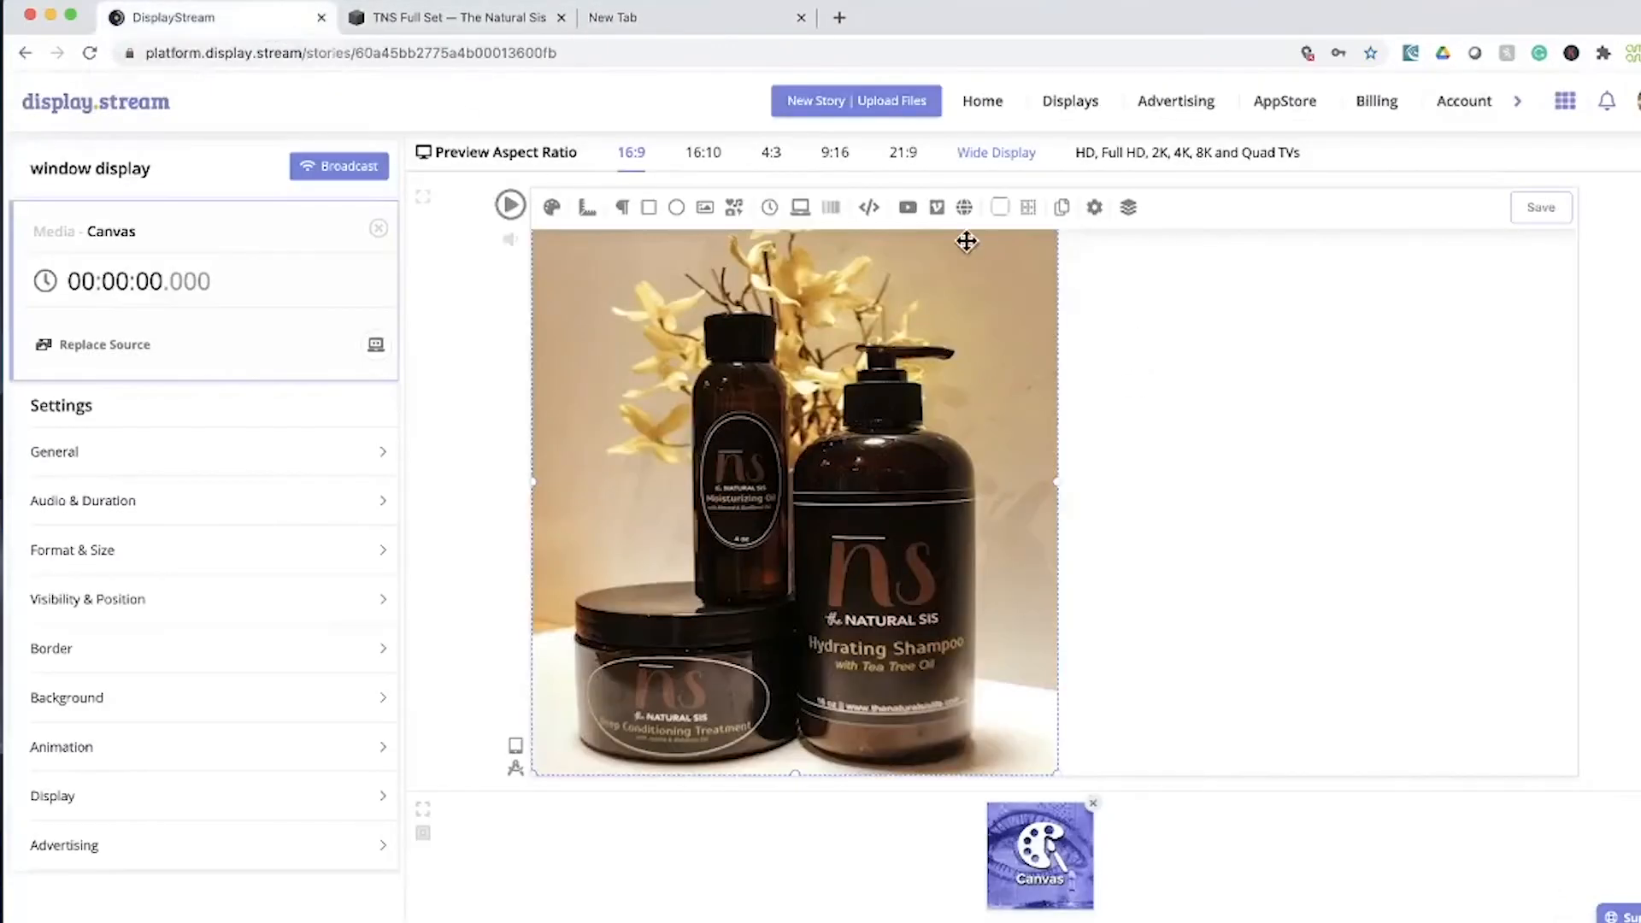
Add a text box reading "TNS Full Set" and move it to the upper part of the white area beside the photo
click(624, 213)
triple_click(968, 424)
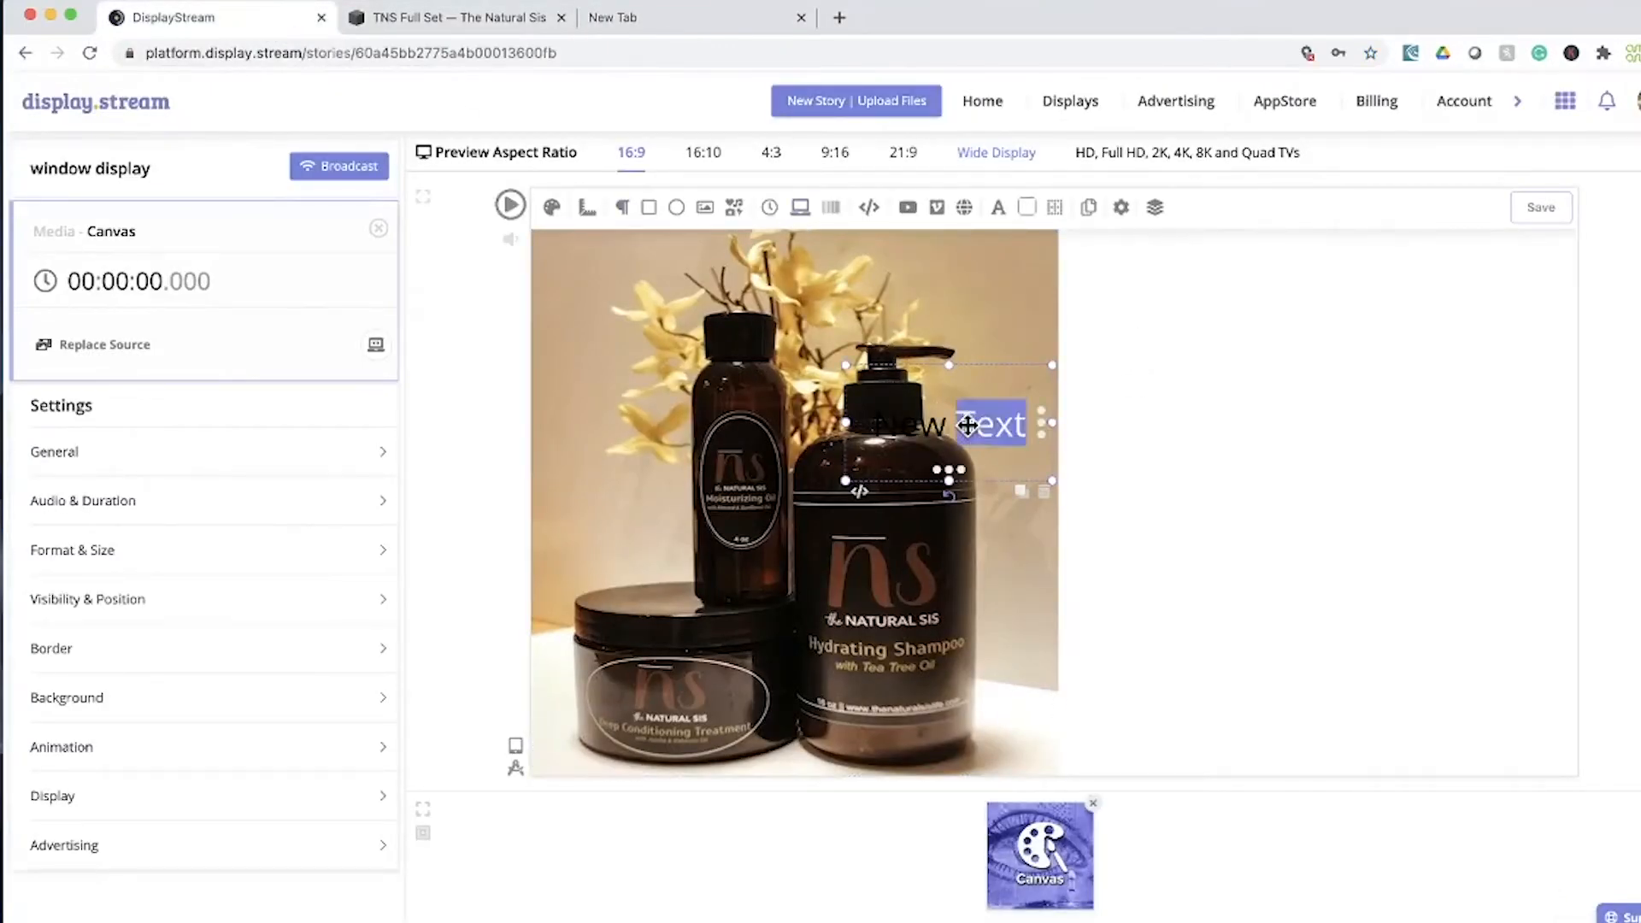
key(super+v)
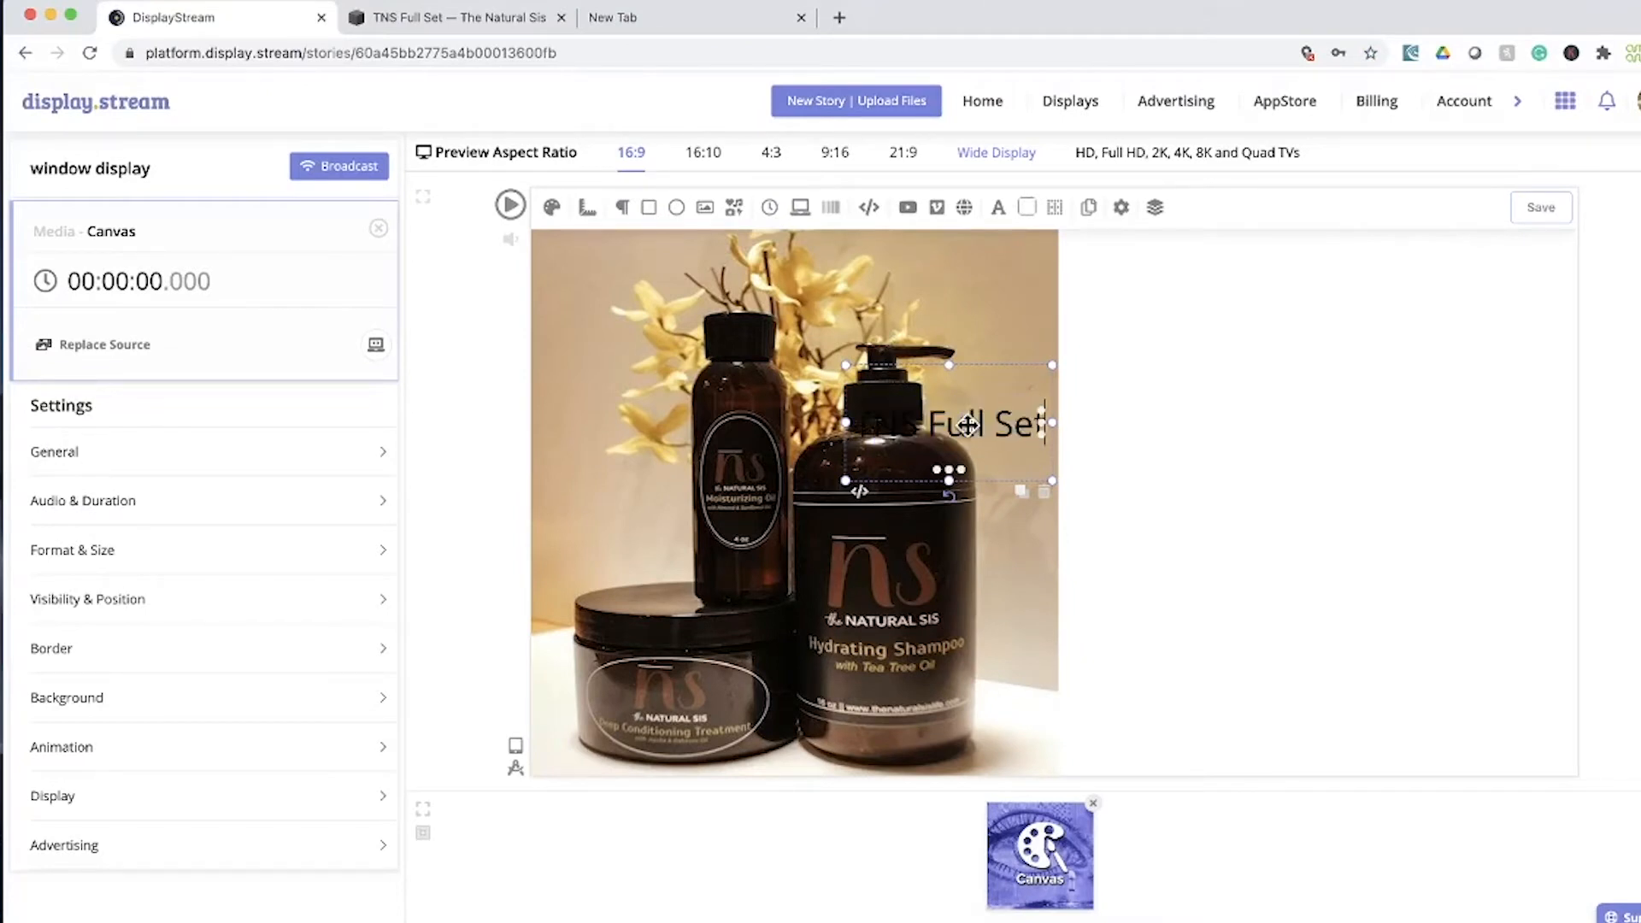
drag(968, 424, 1245, 274)
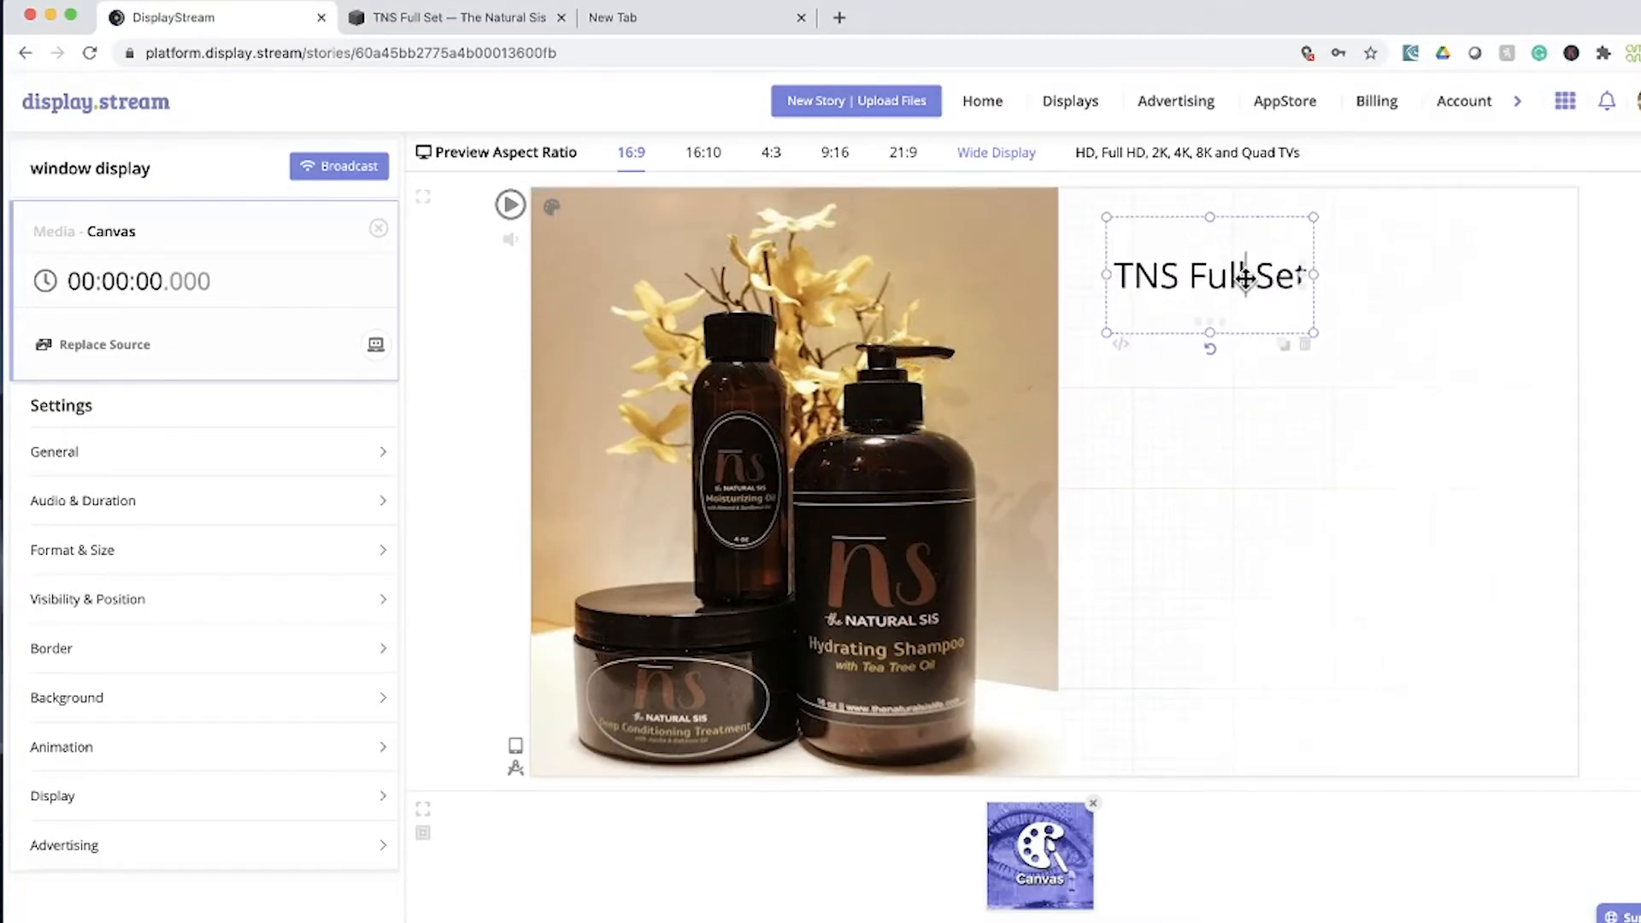
Left-align the "TNS Full Set" text and widen its box across most of the white area
click(1197, 323)
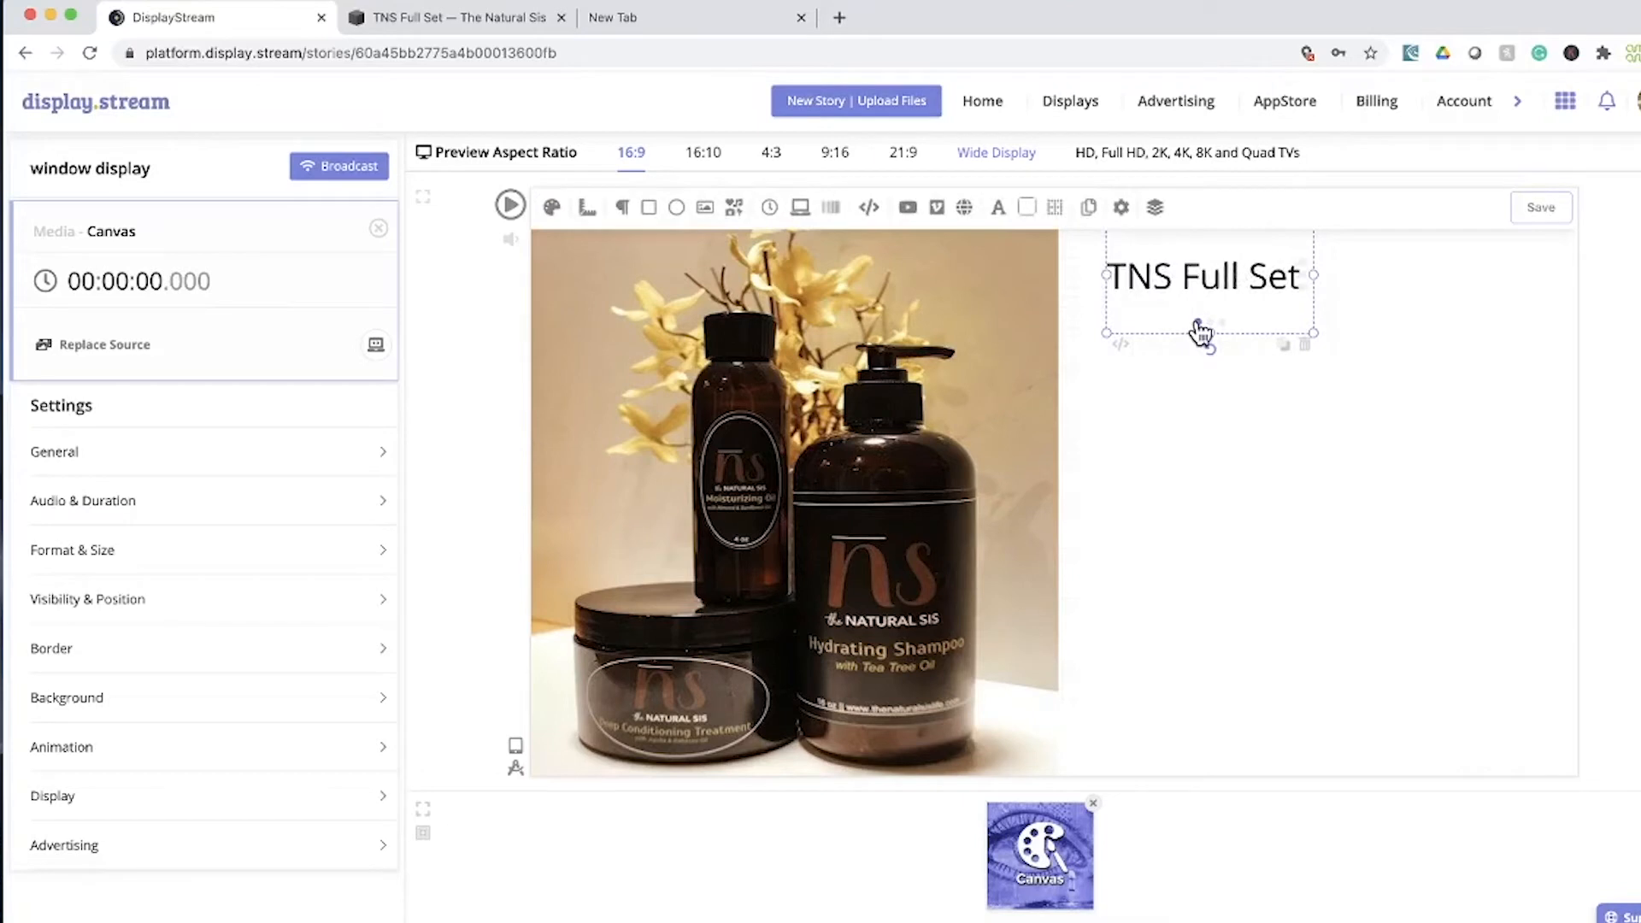
click(1221, 323)
click(1209, 325)
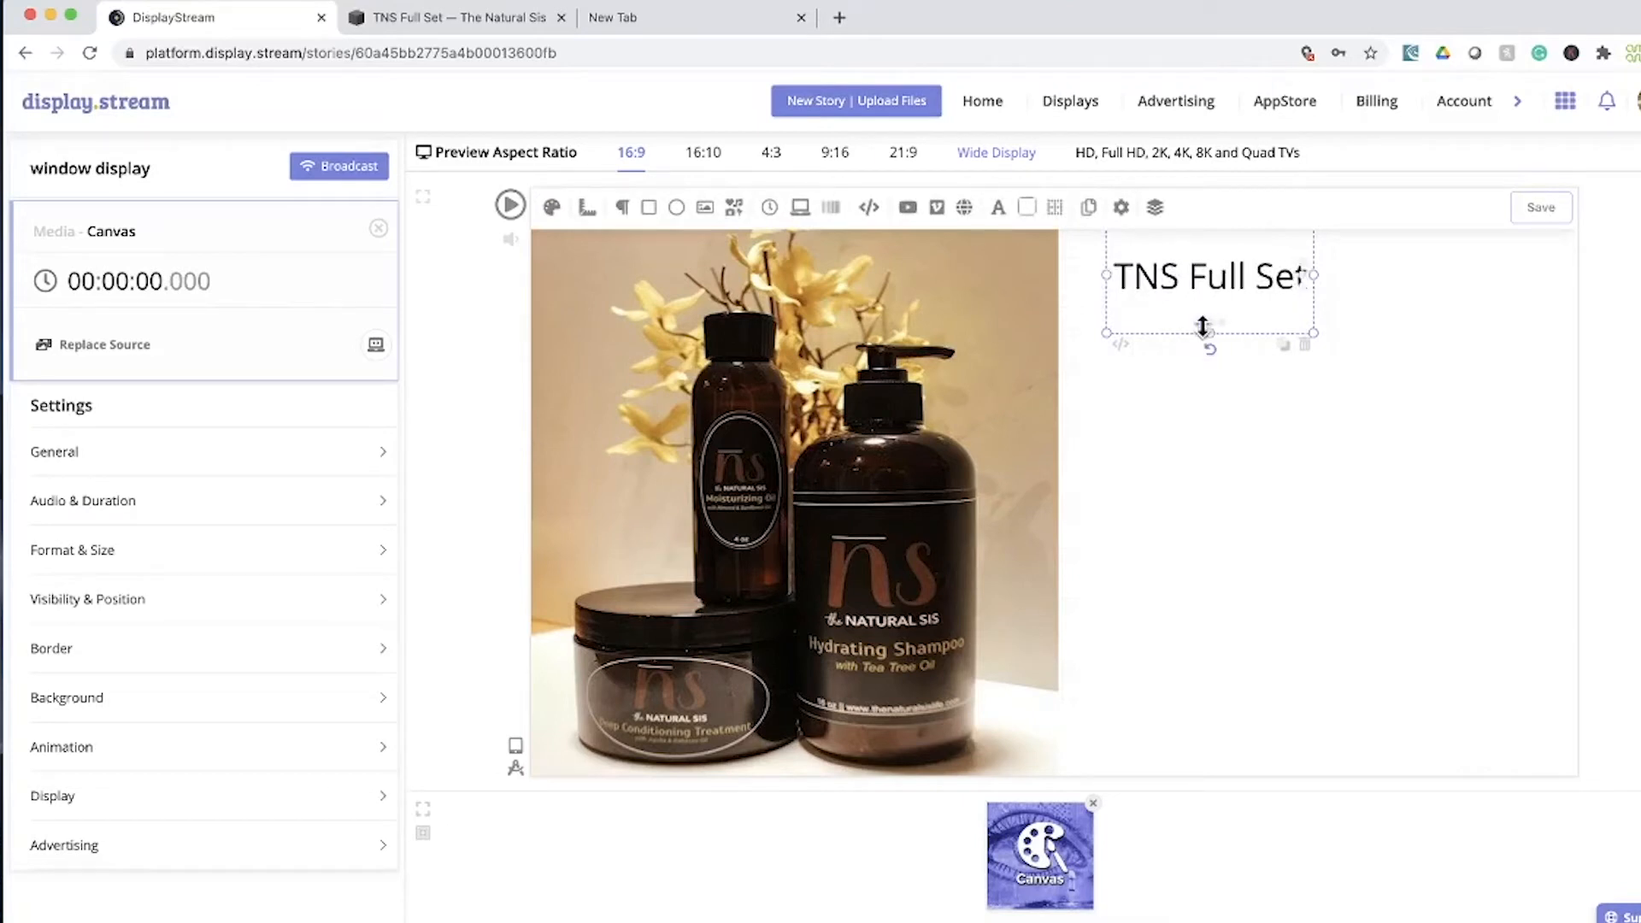
click(1197, 324)
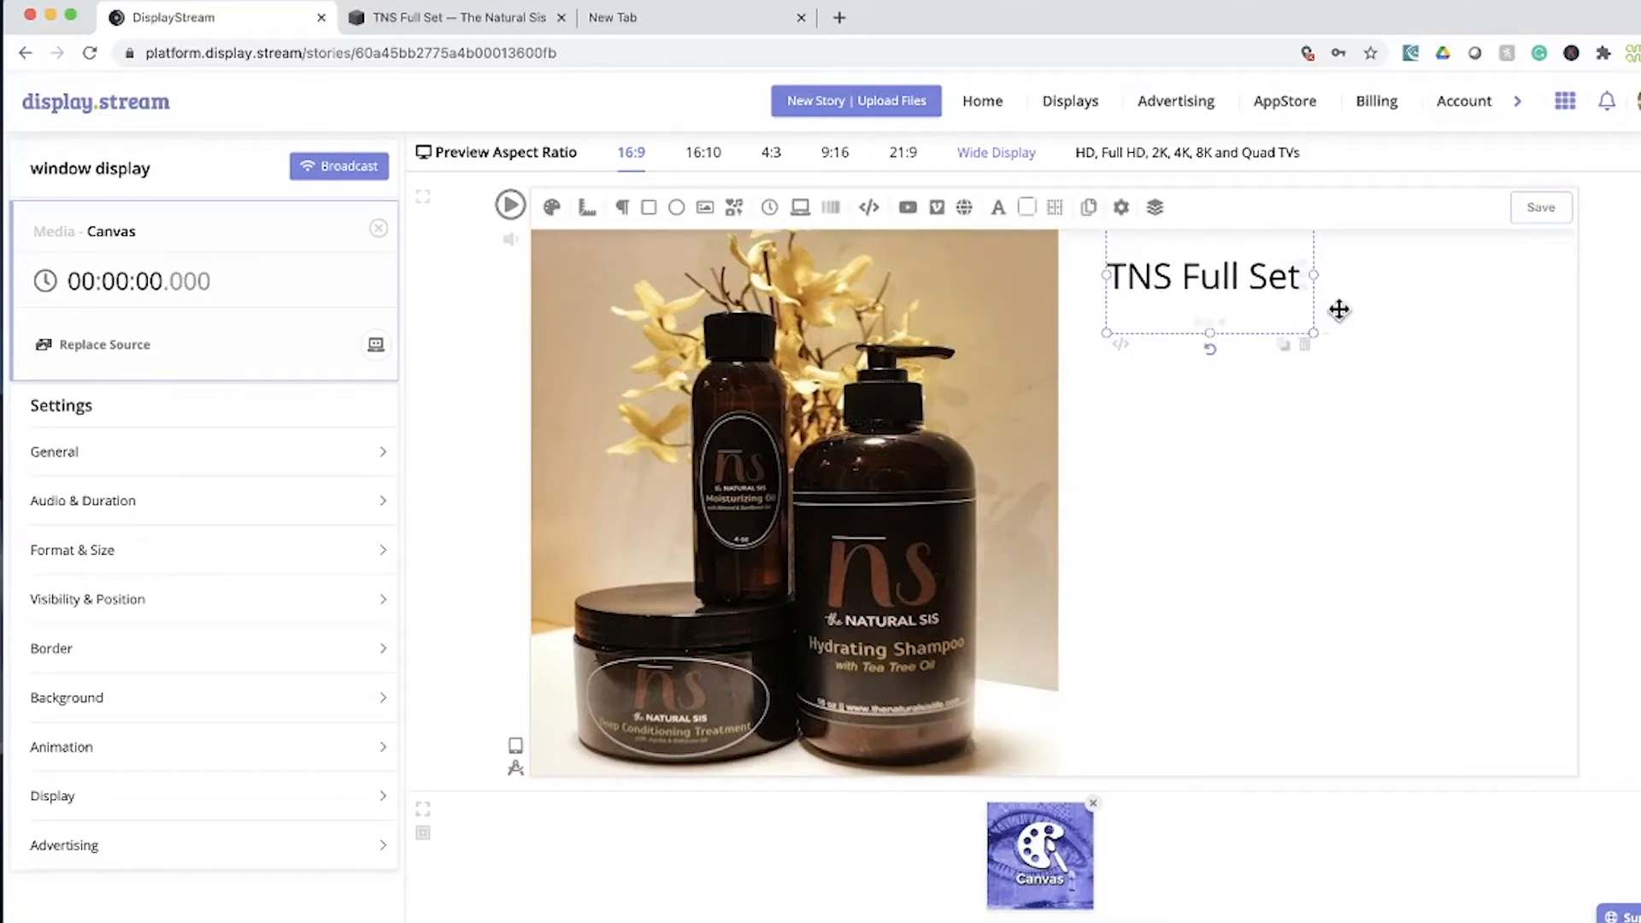
drag(1311, 274, 1451, 279)
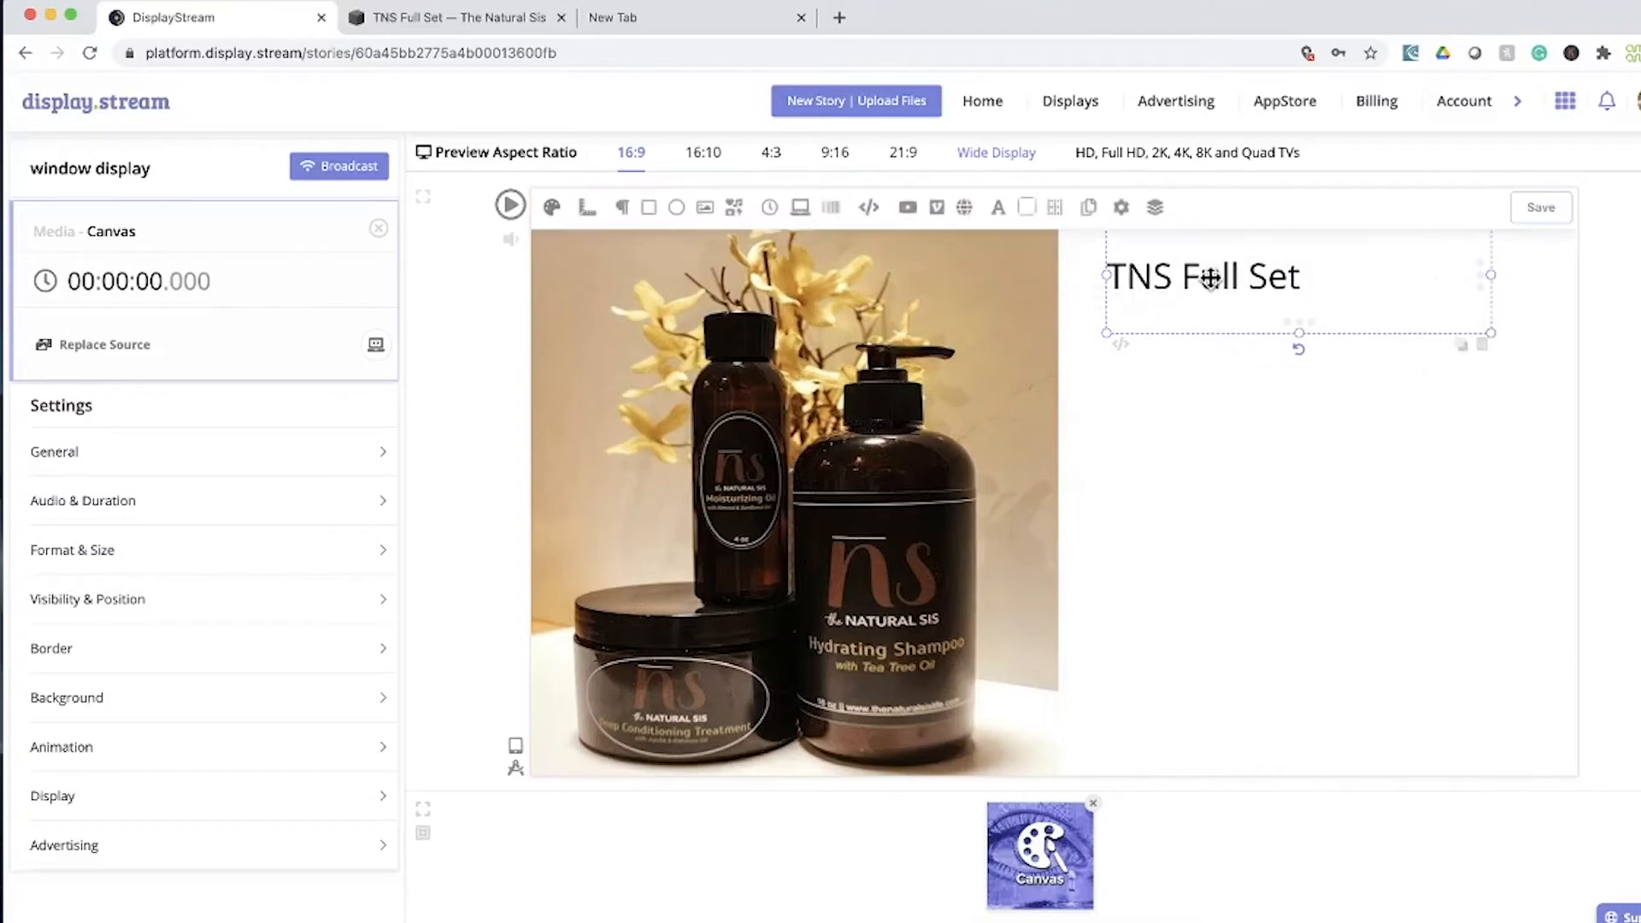
Set the title's text size to 55 % and its line height to 65 %
click(998, 218)
double_click(951, 337)
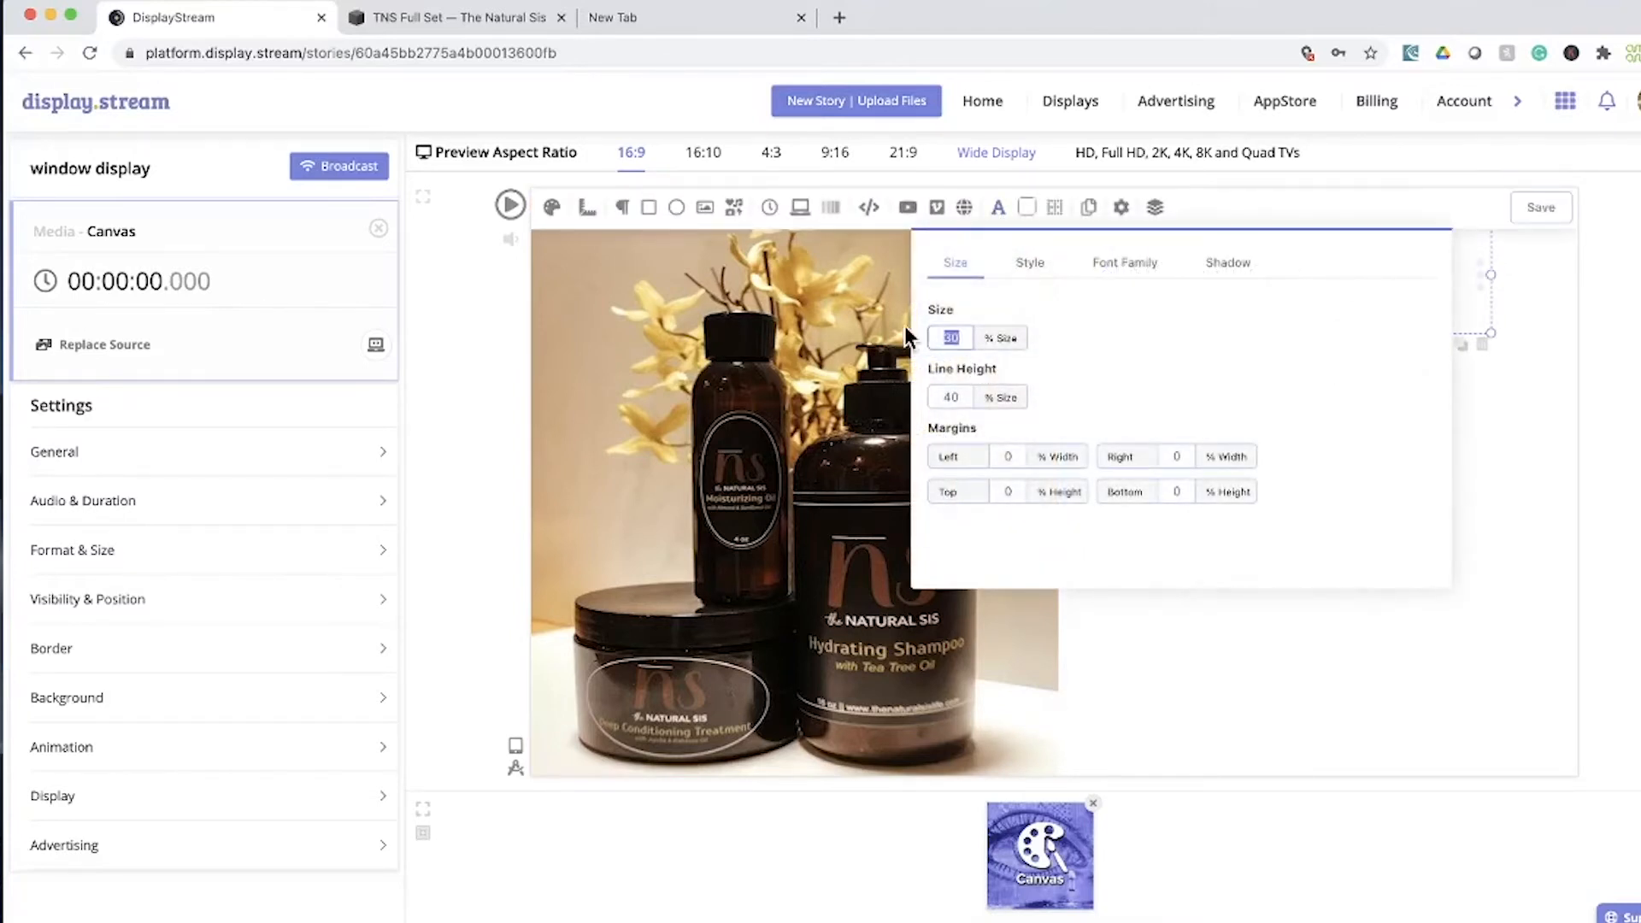
text(55)
drag(958, 397, 921, 402)
text(65)
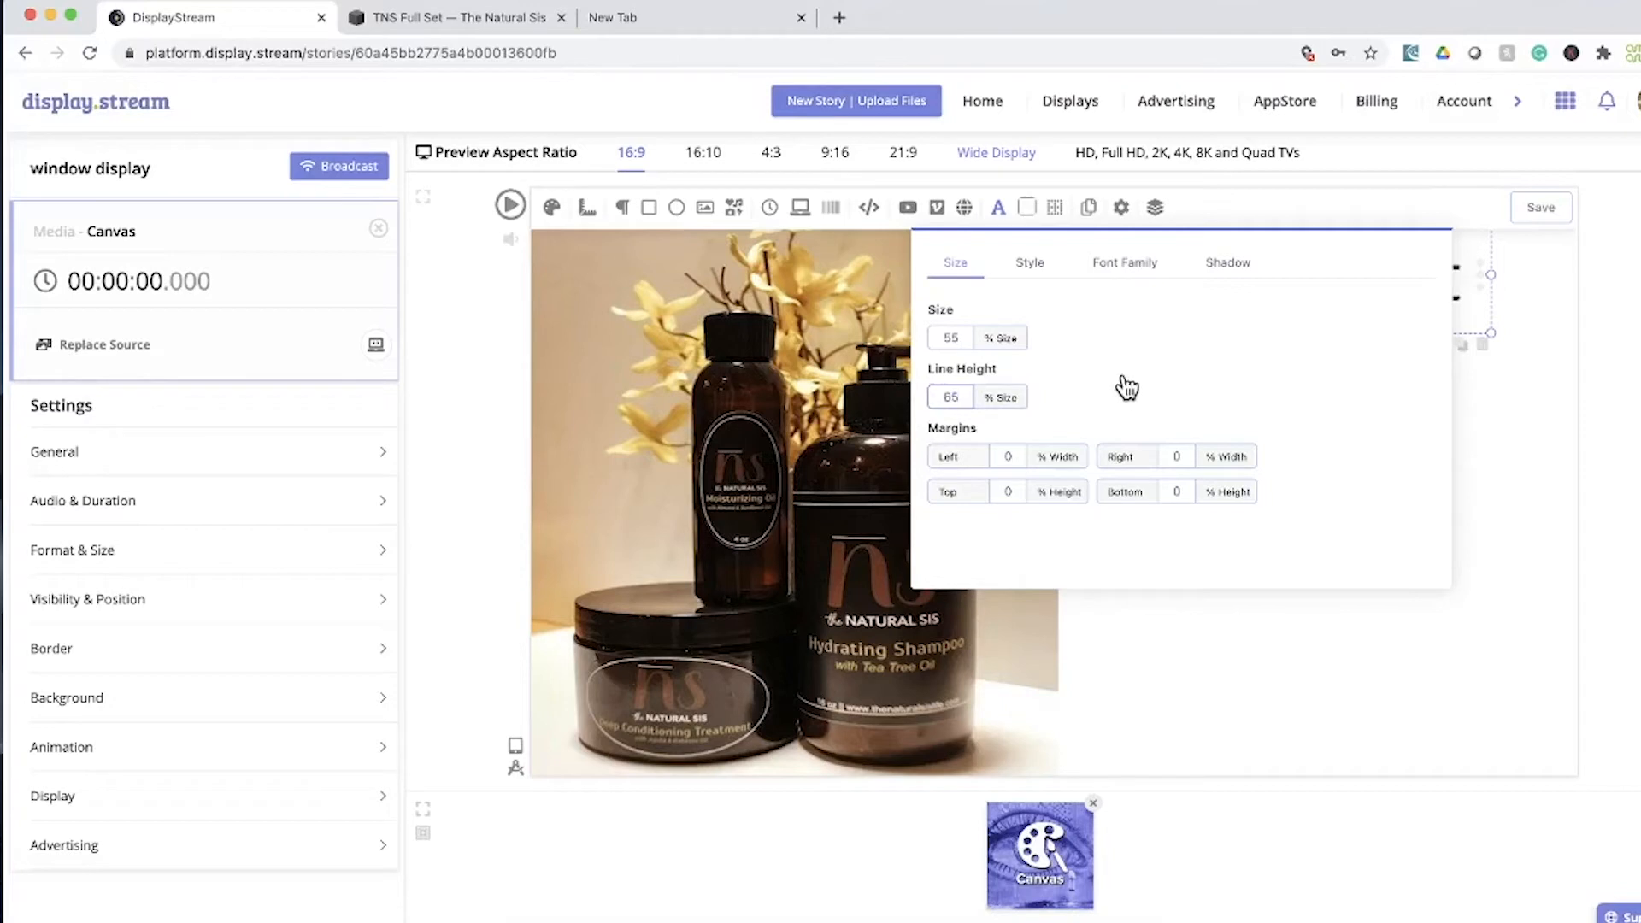
click(1486, 429)
Change the "TNS Full Set" title's font family to Oswald
click(1271, 302)
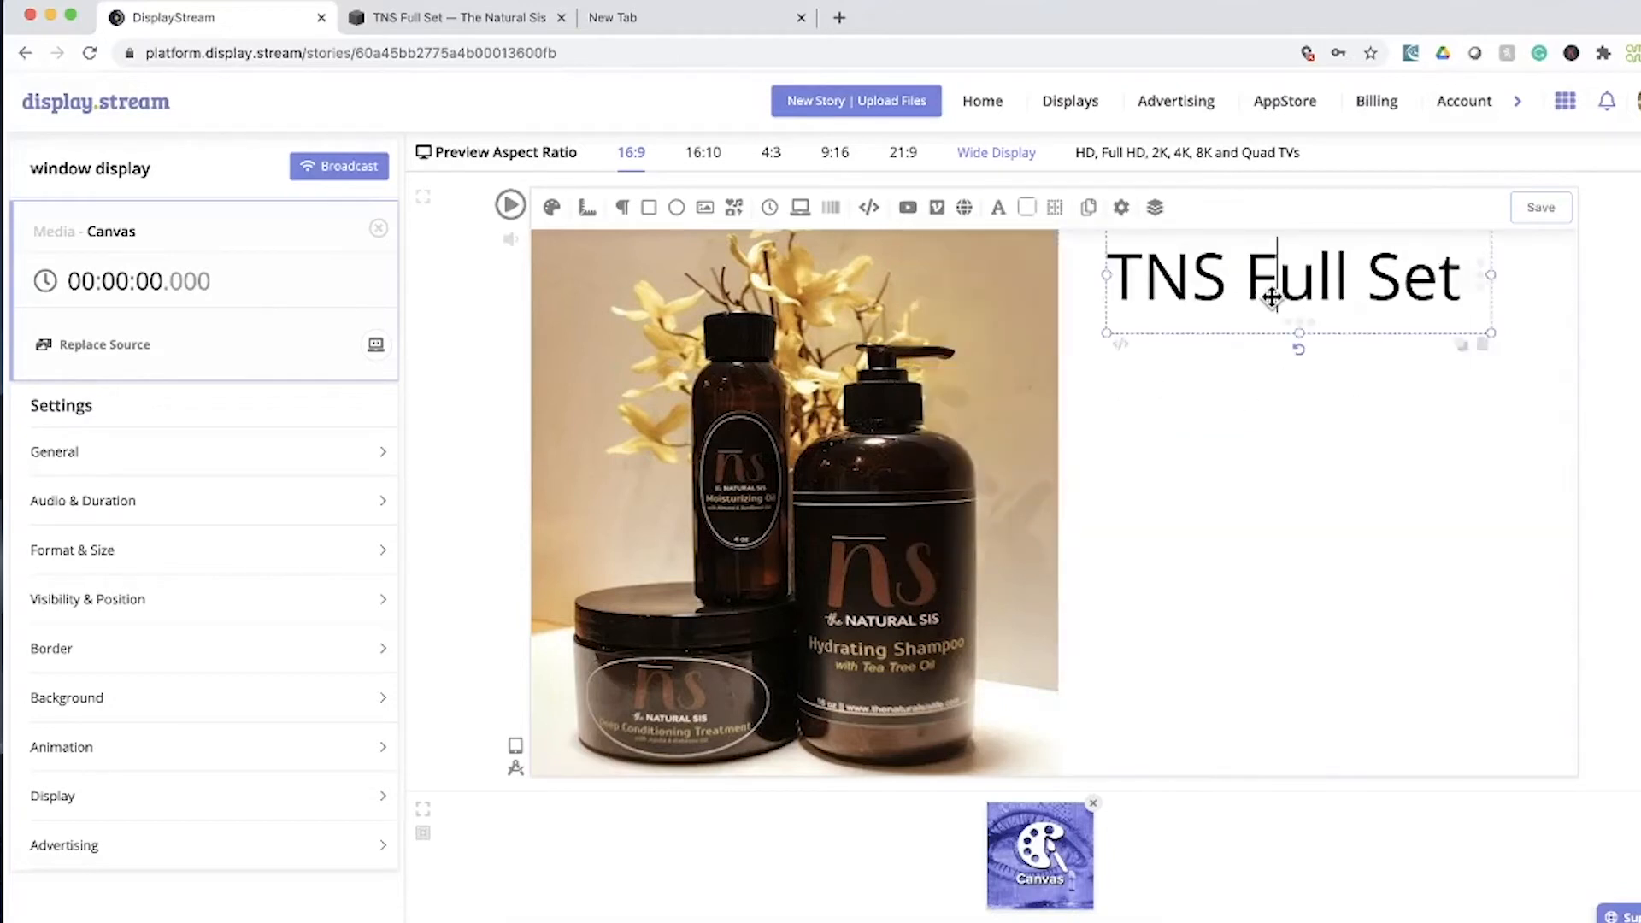
click(998, 208)
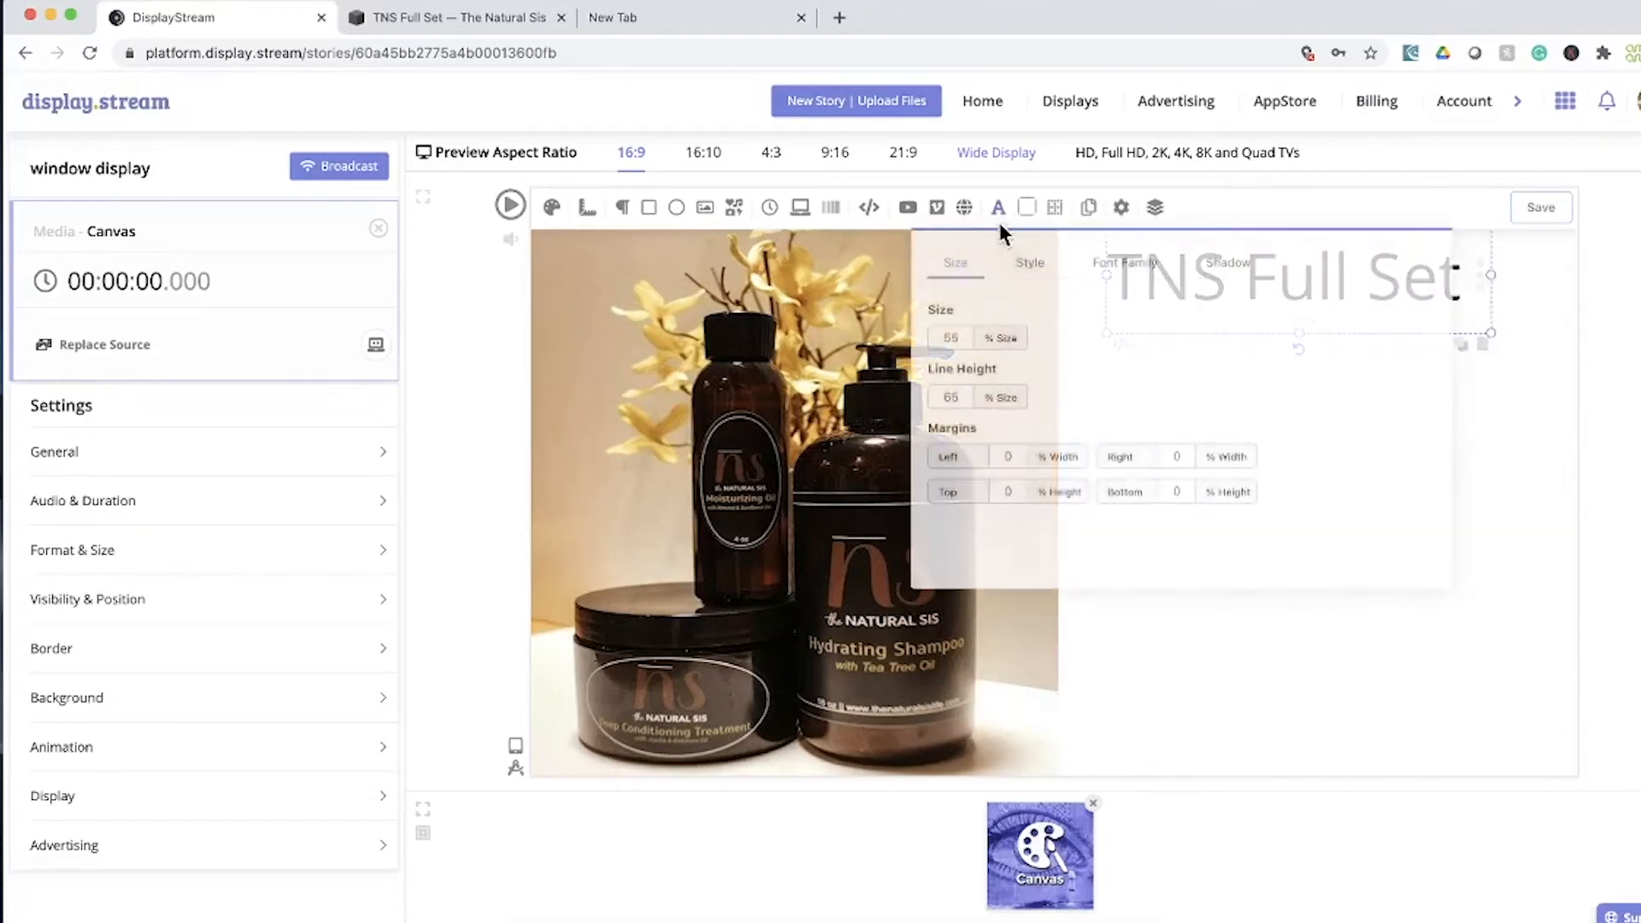
click(1139, 272)
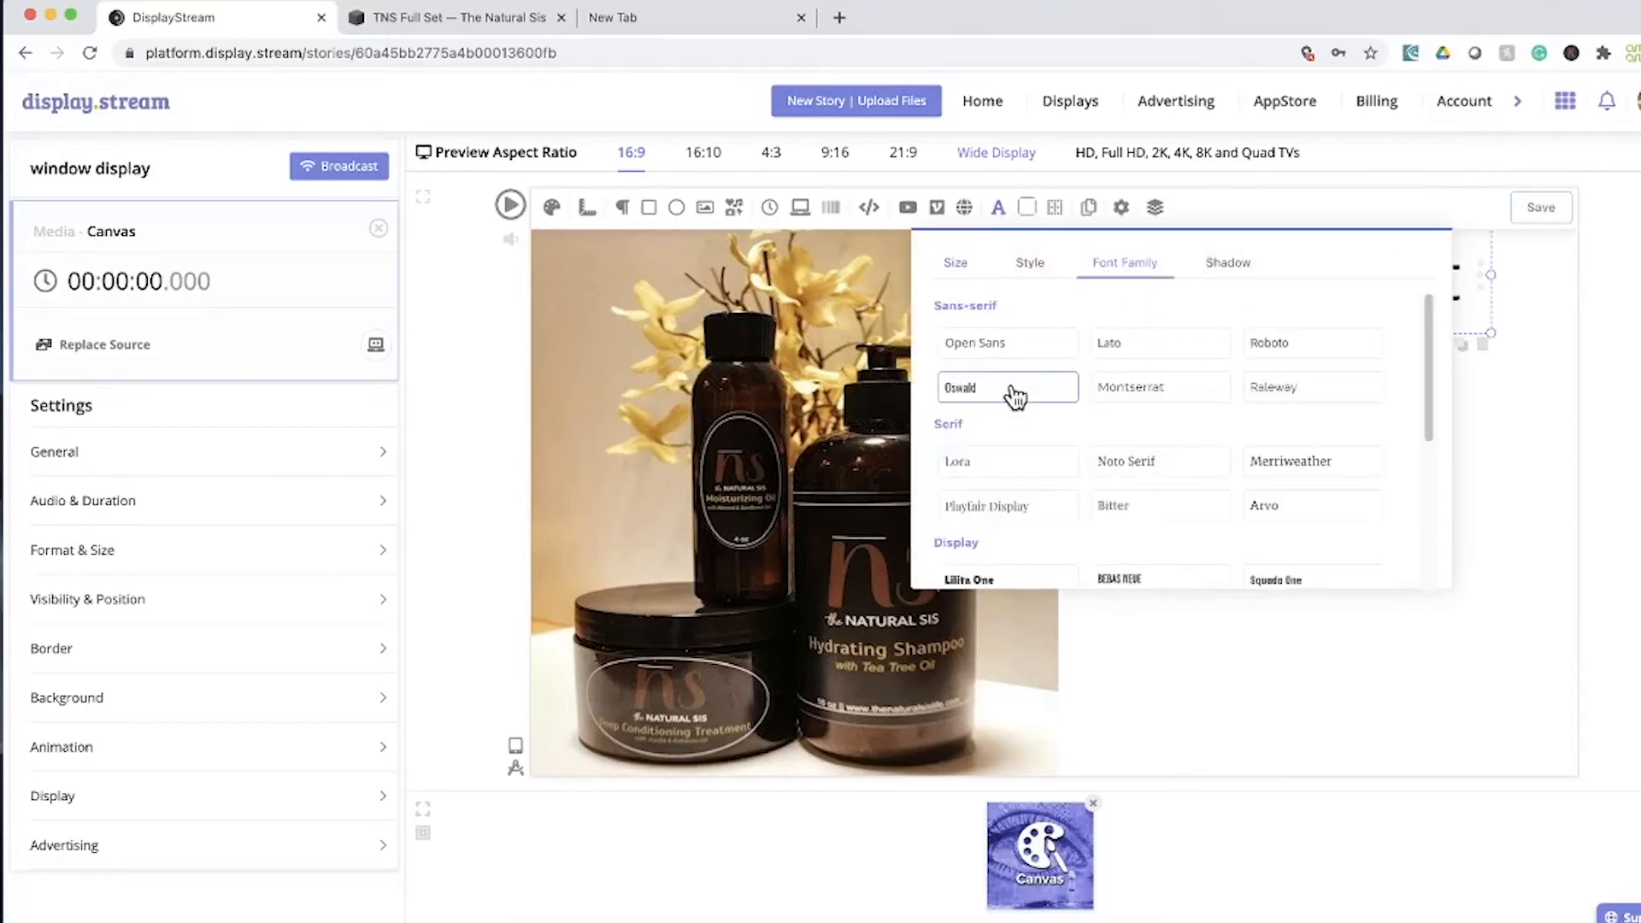
click(1518, 521)
Set the end colour of the title's text gradient to gold, #B89A1E
double_click(1233, 295)
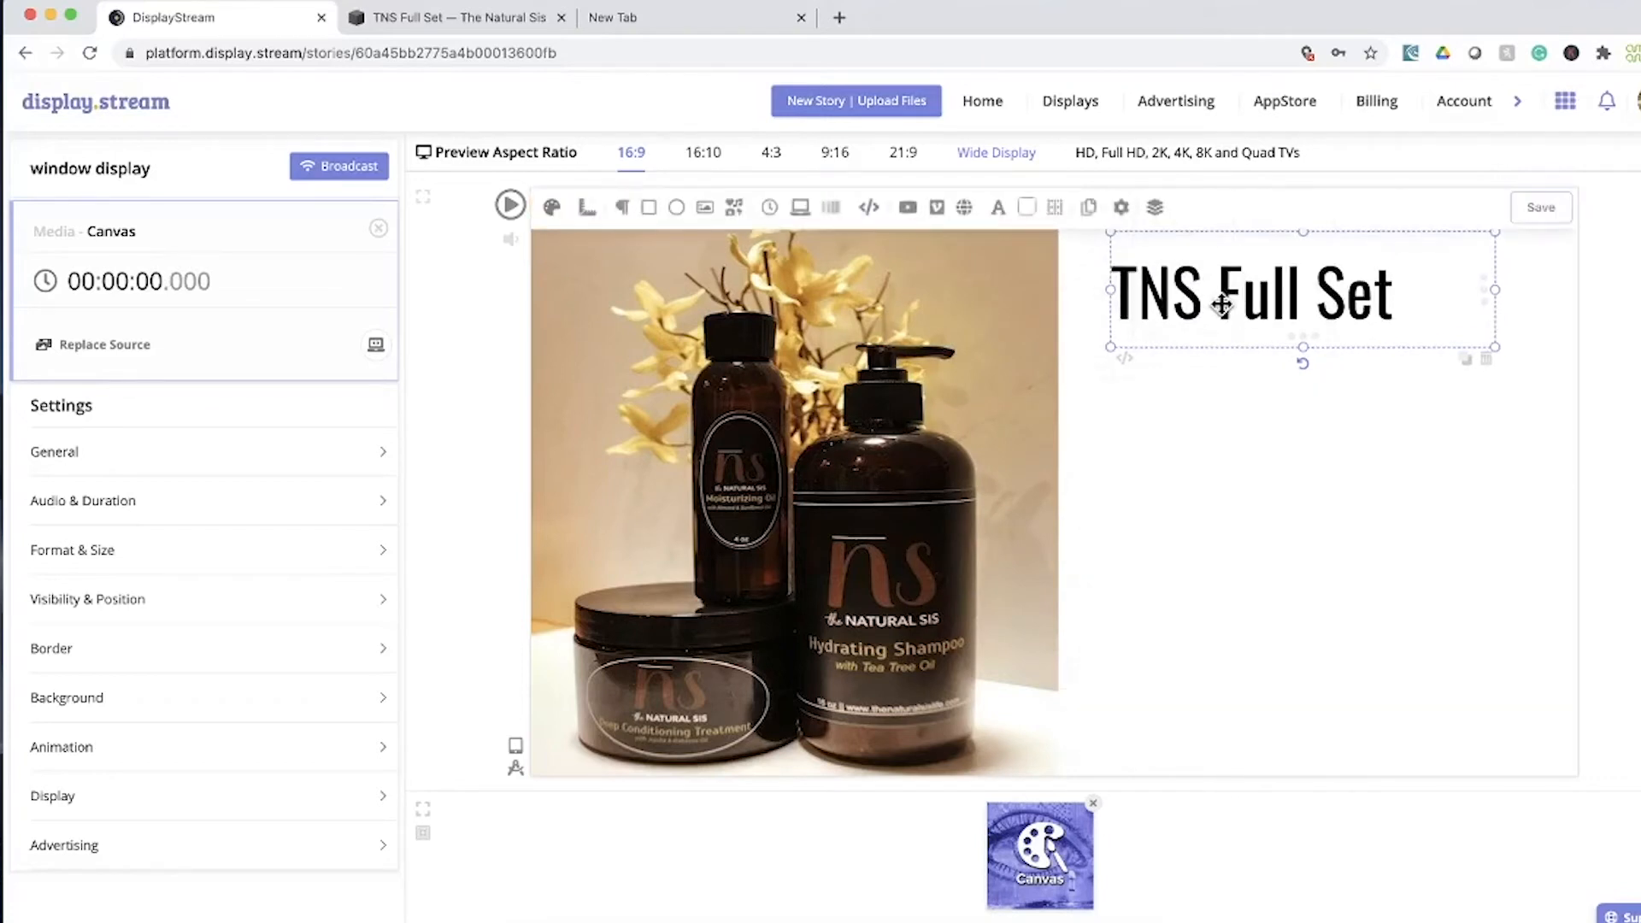
triple_click(1222, 303)
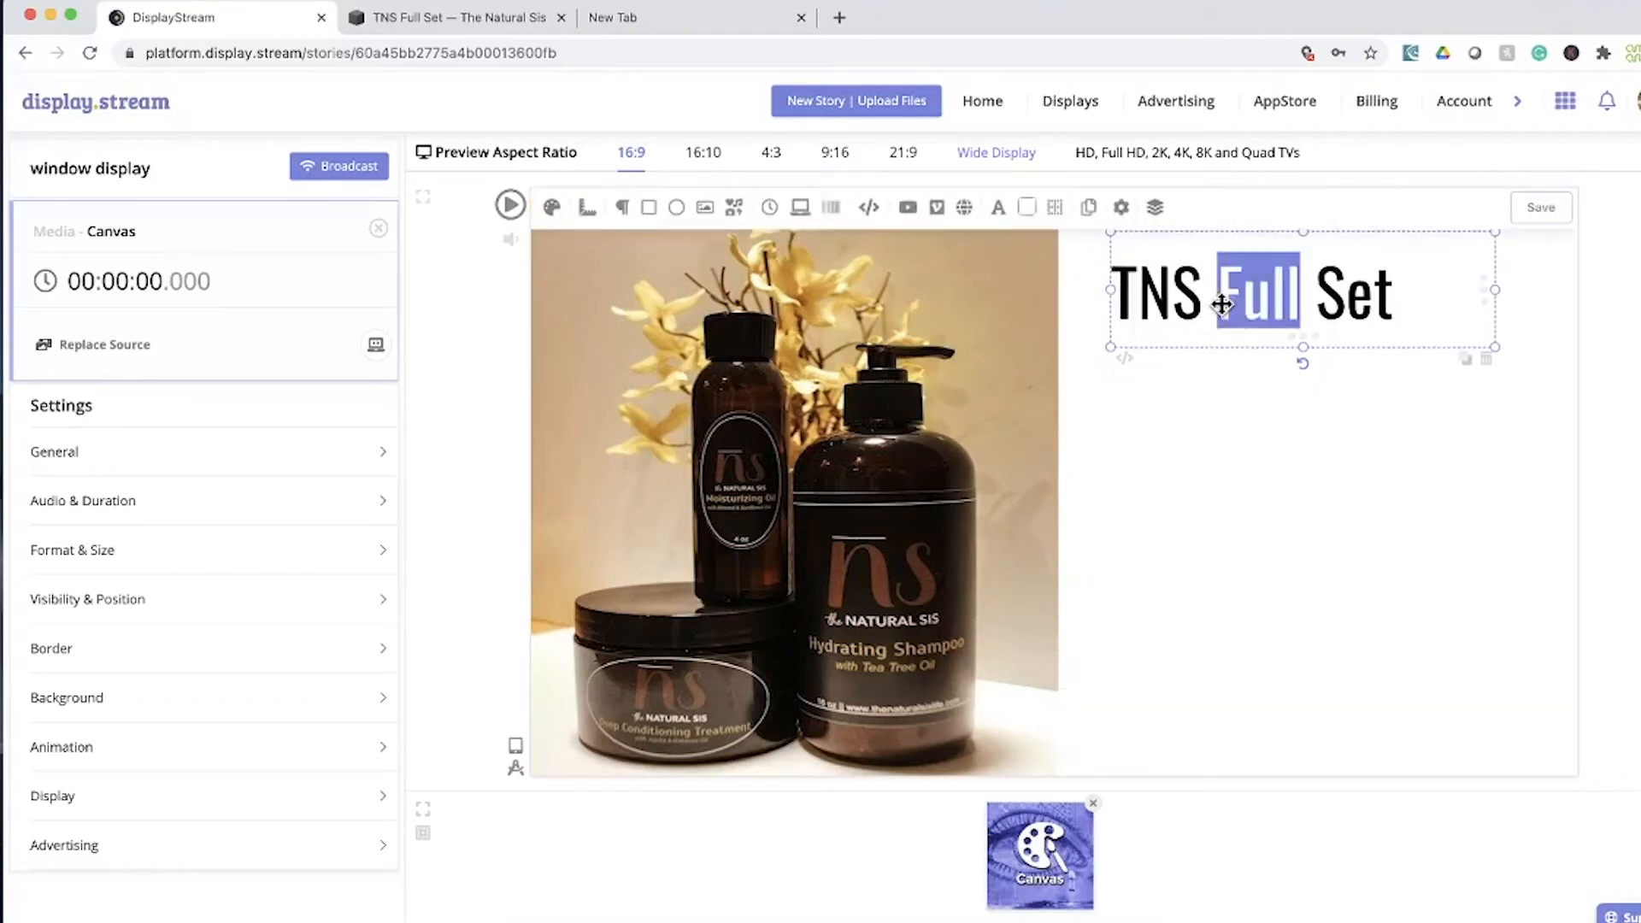
click(997, 214)
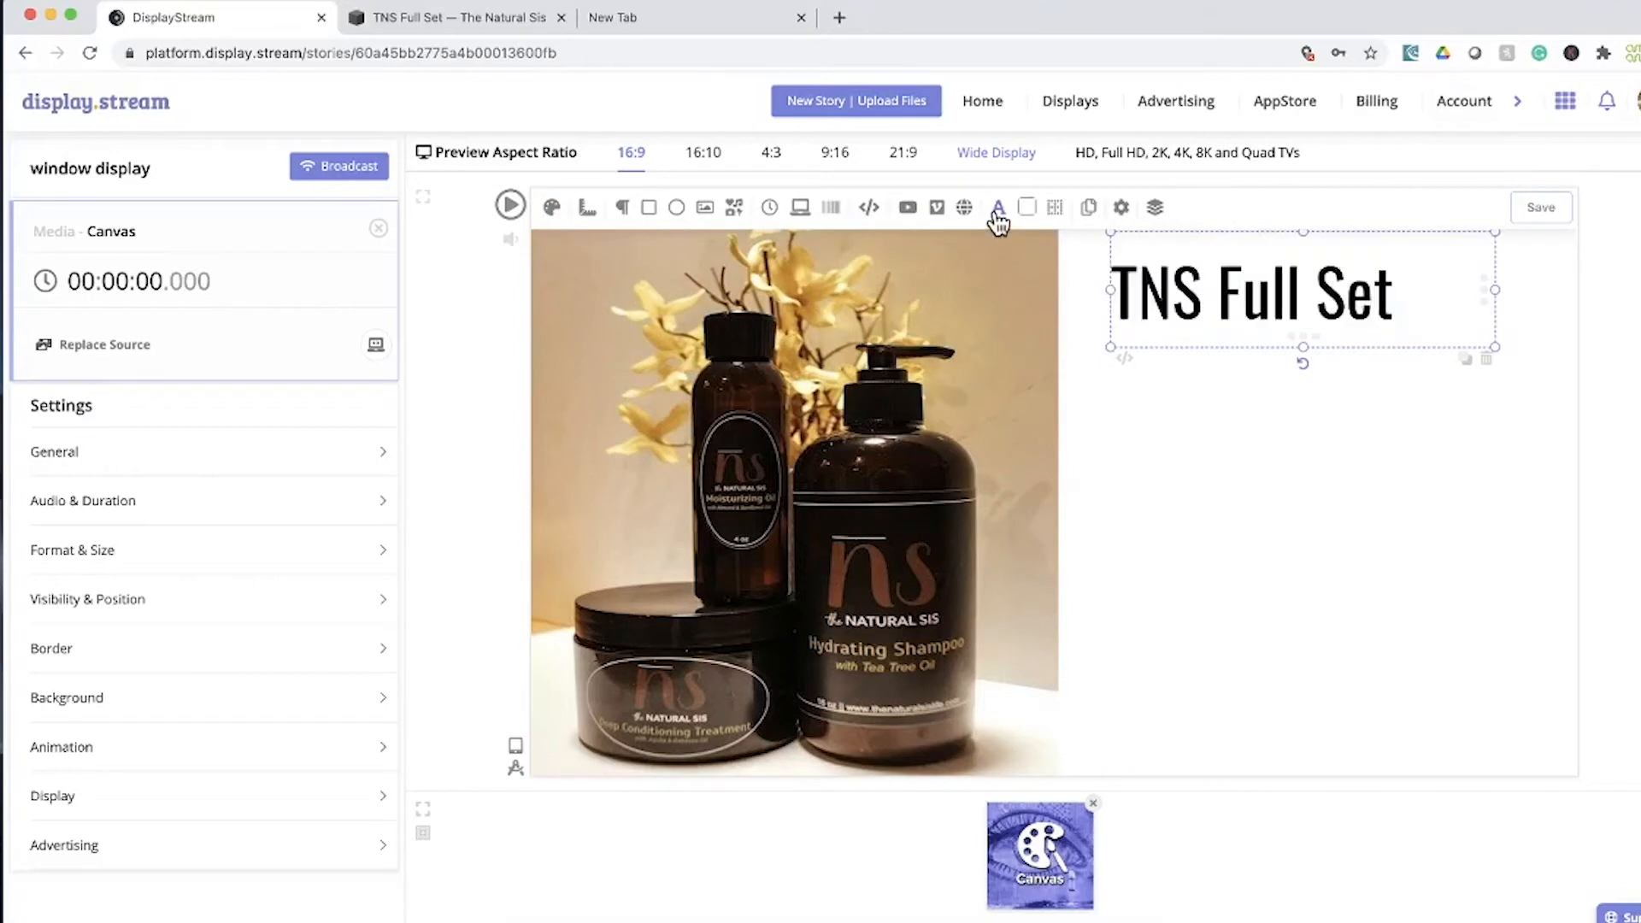
click(1031, 265)
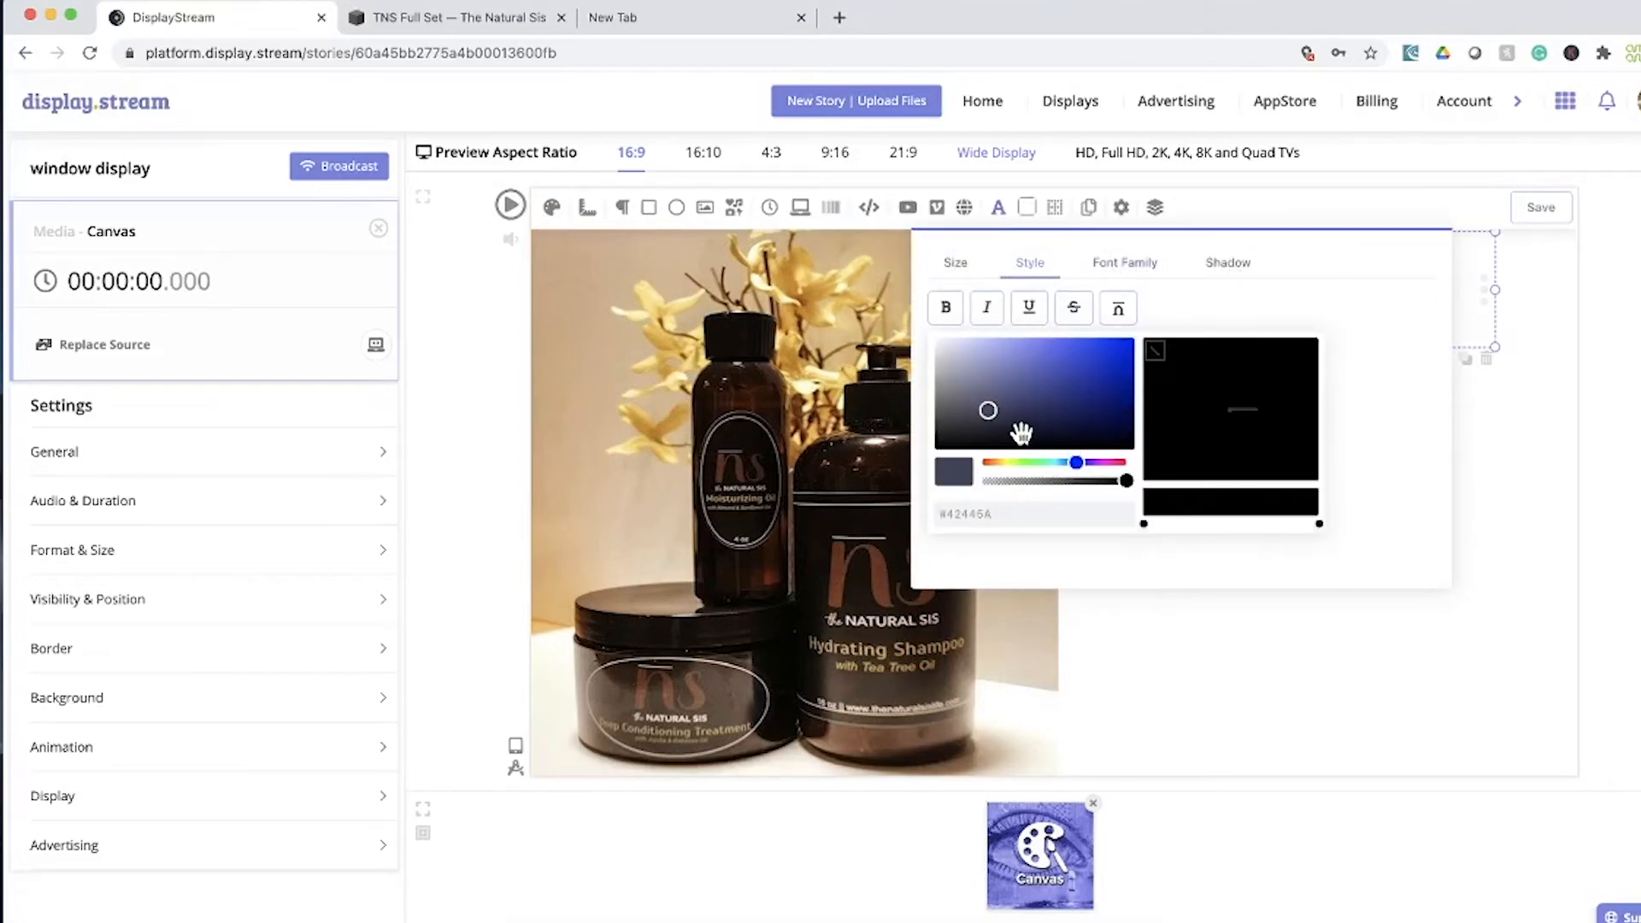
drag(1078, 461, 1001, 462)
mouse_move(1002, 408)
mouse_down()
mouse_move(1100, 412)
mouse_move(1118, 376)
mouse_move(1089, 374)
mouse_up()
drag(996, 459, 1003, 460)
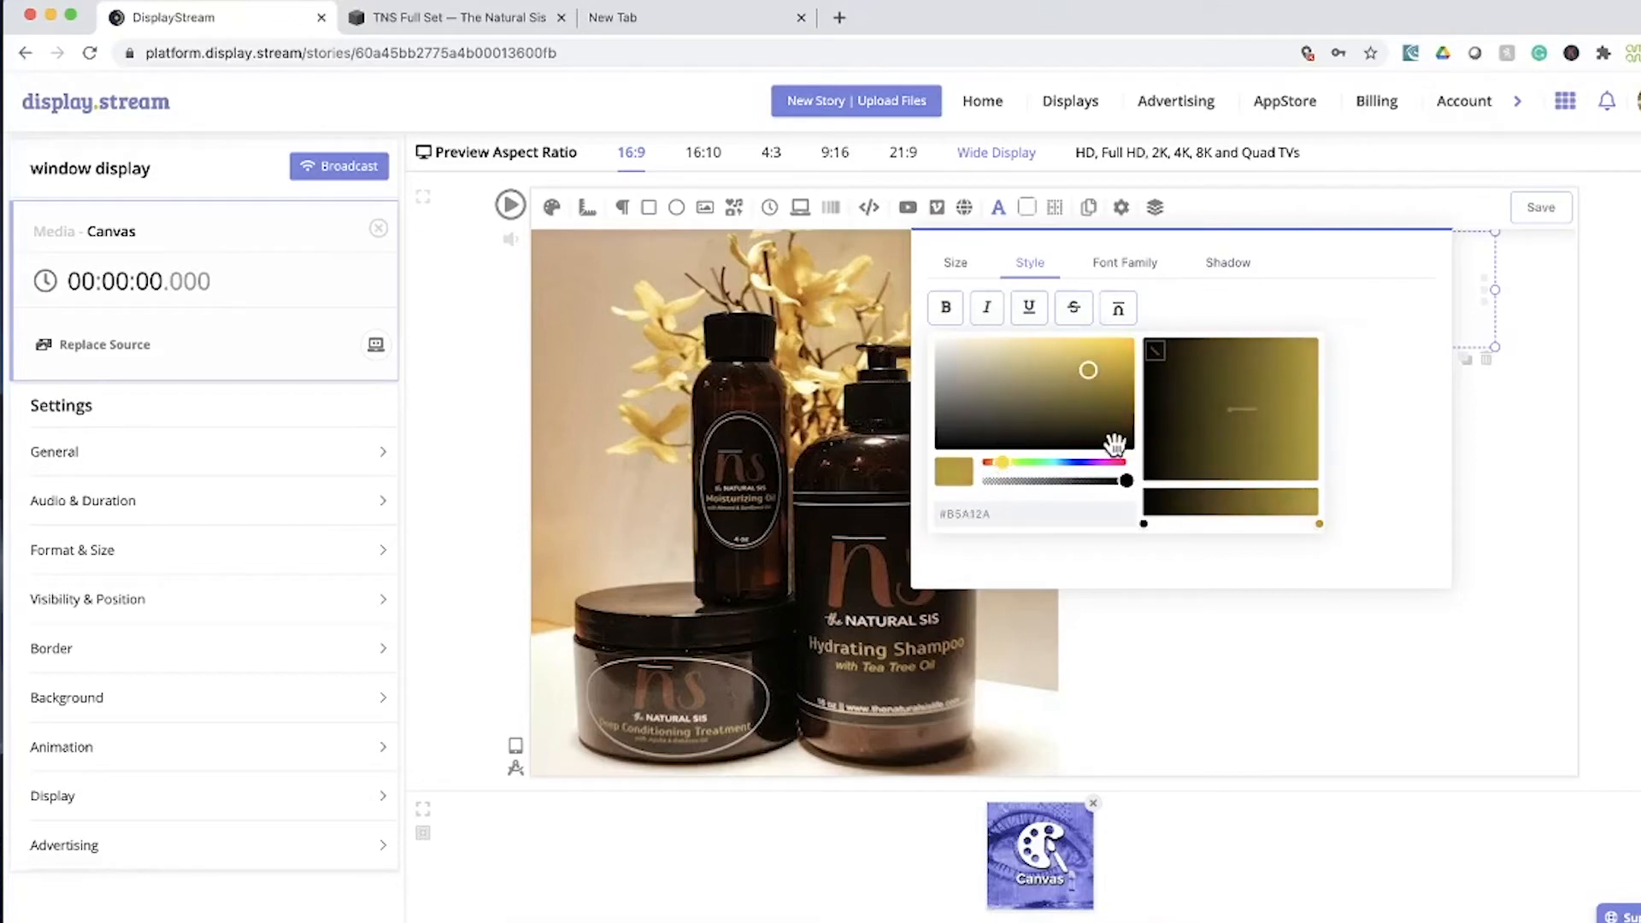
drag(1006, 462, 997, 461)
click(1100, 374)
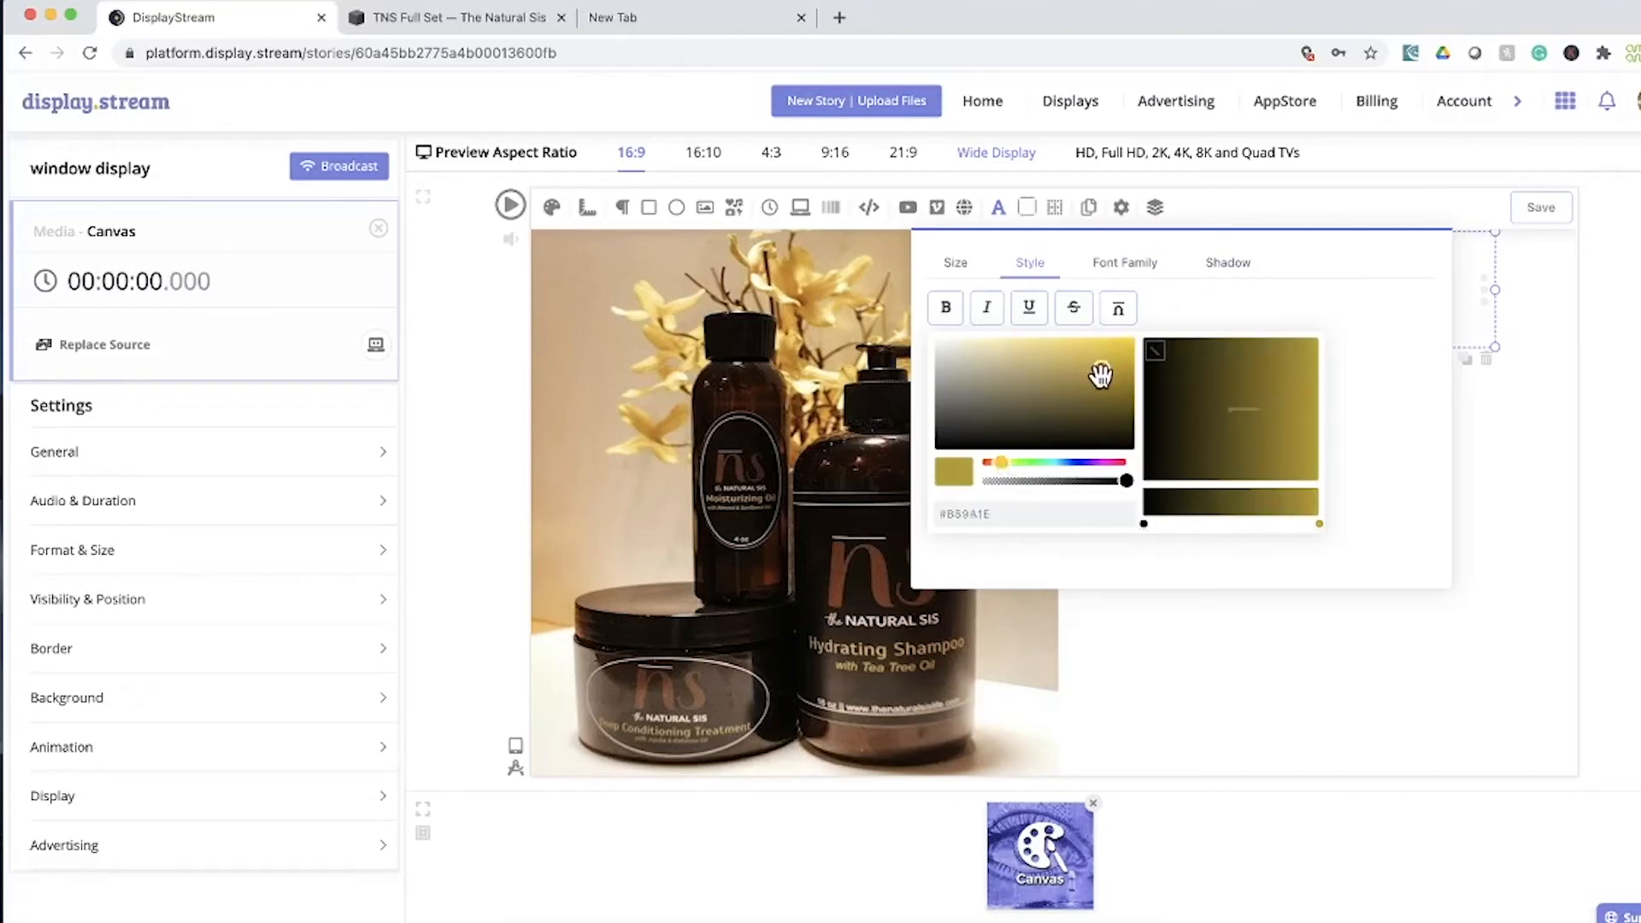
Copy the gold hex code and apply #B89A1E to the gradient's black start stop, making the title solid gold
double_click(1026, 515)
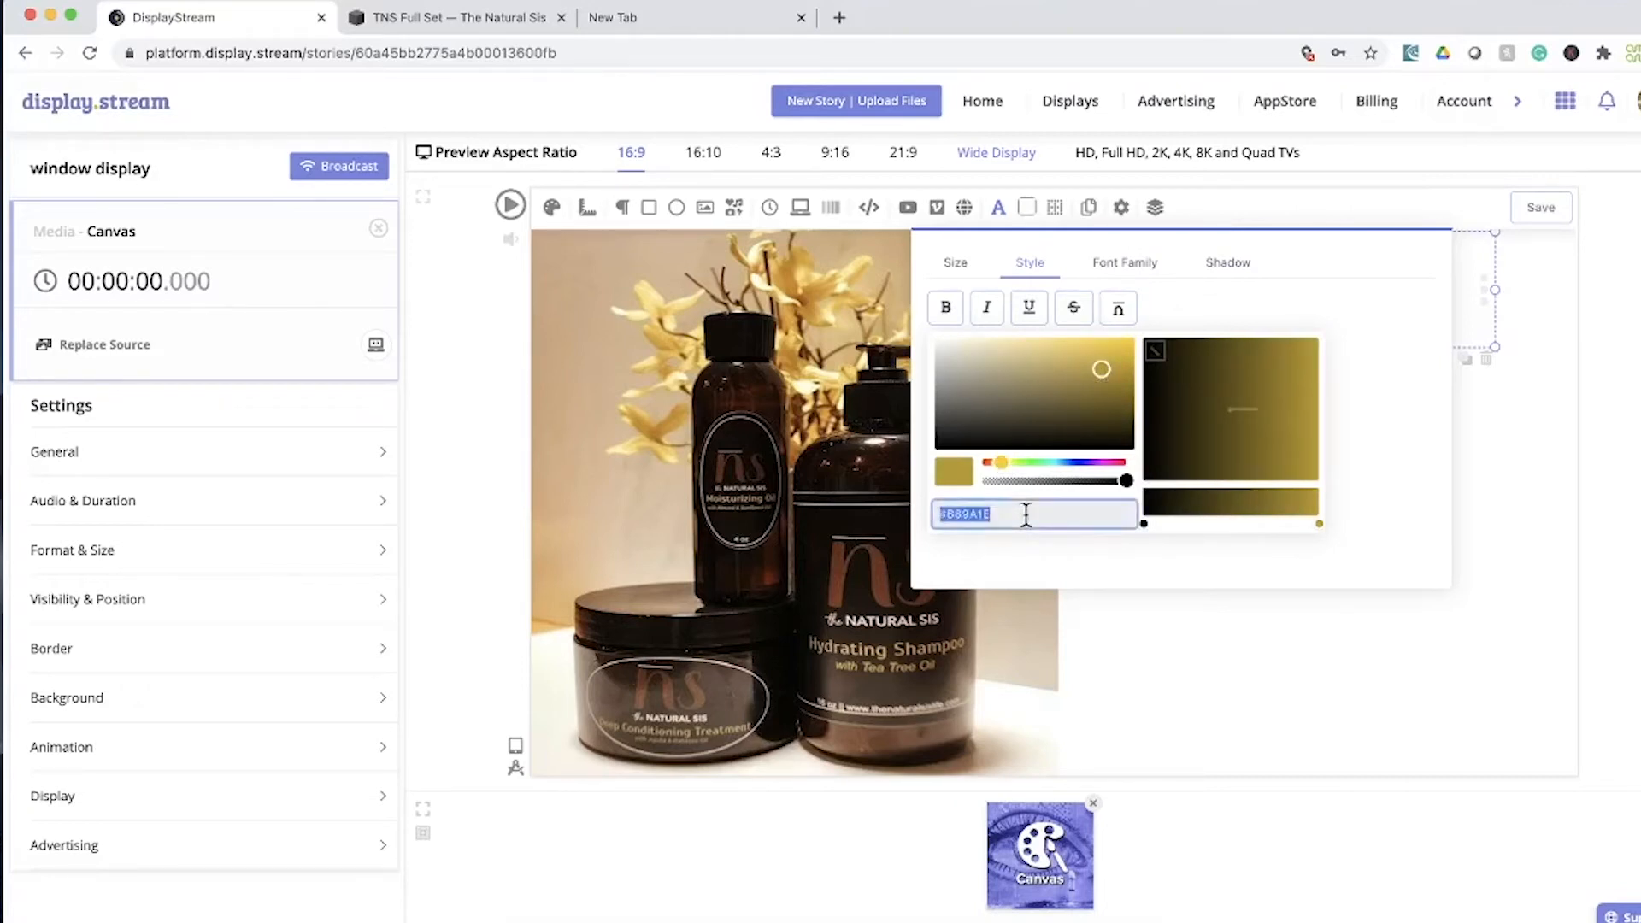
click(1144, 523)
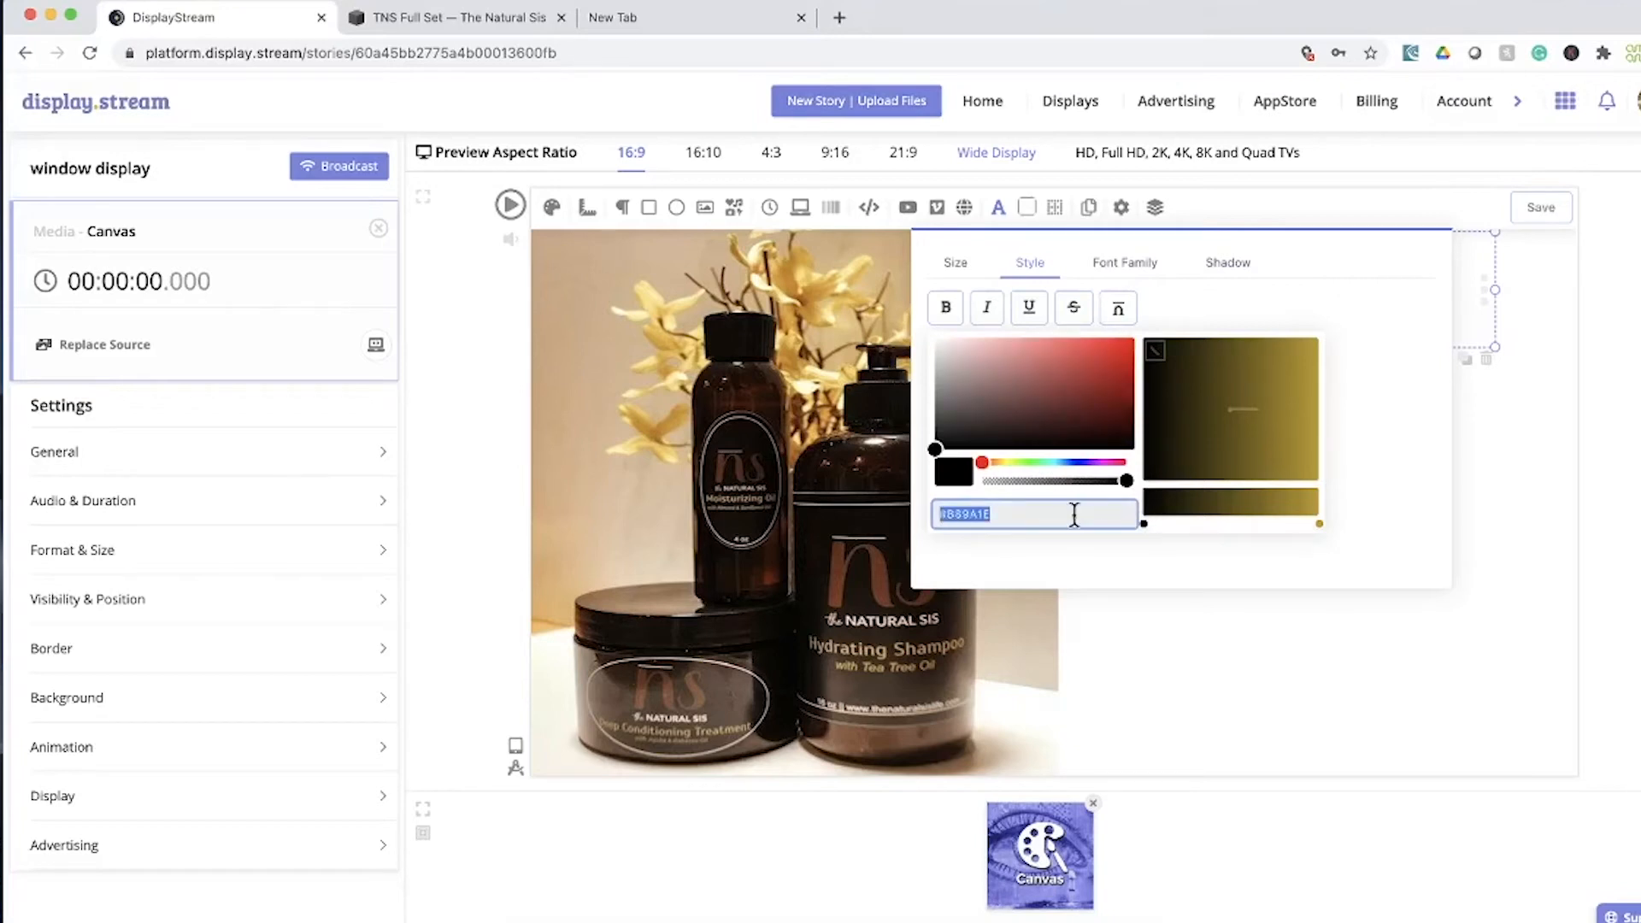
key(Return)
click(1215, 670)
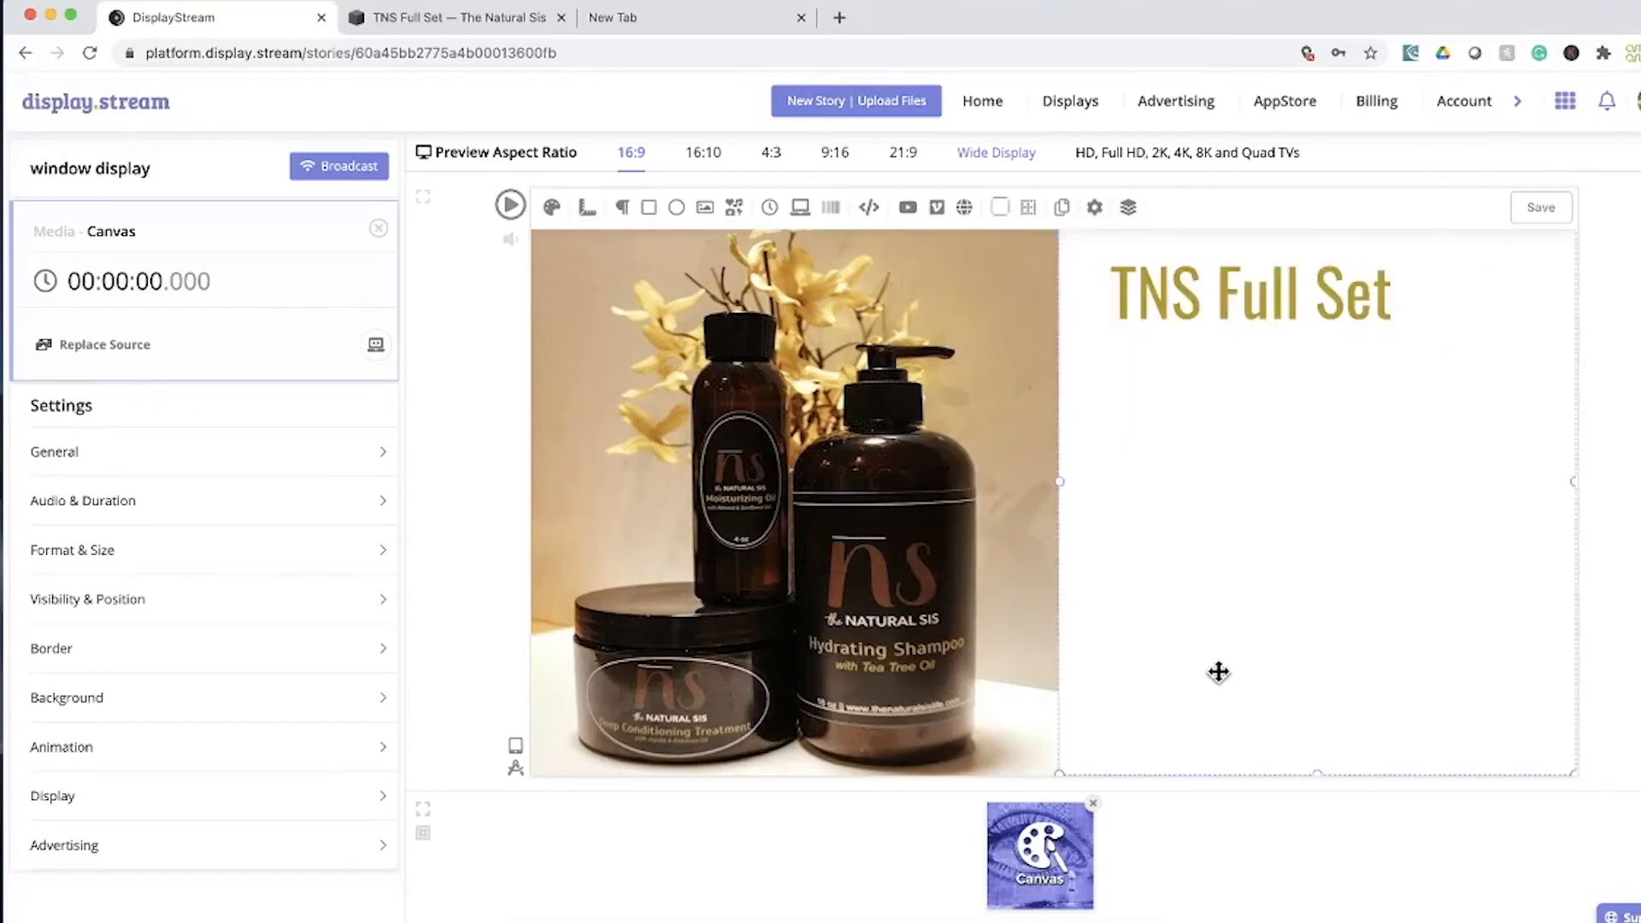
Duplicate the title text, place the copy below the original, and change its wording to "$40.00"
click(1230, 299)
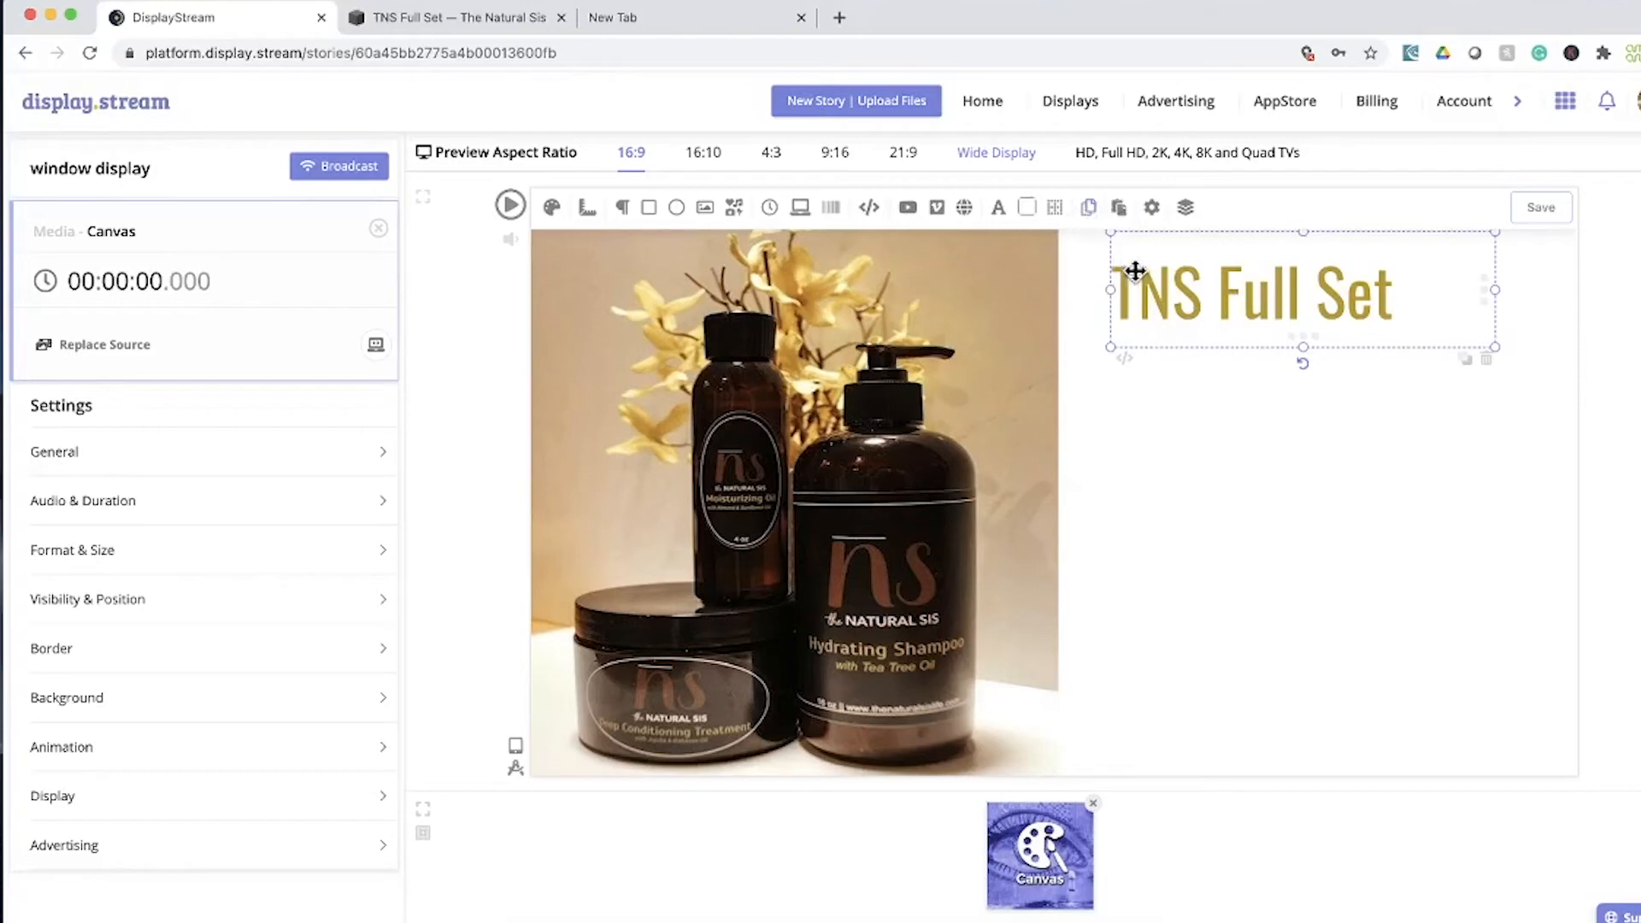
click(1099, 357)
click(1093, 208)
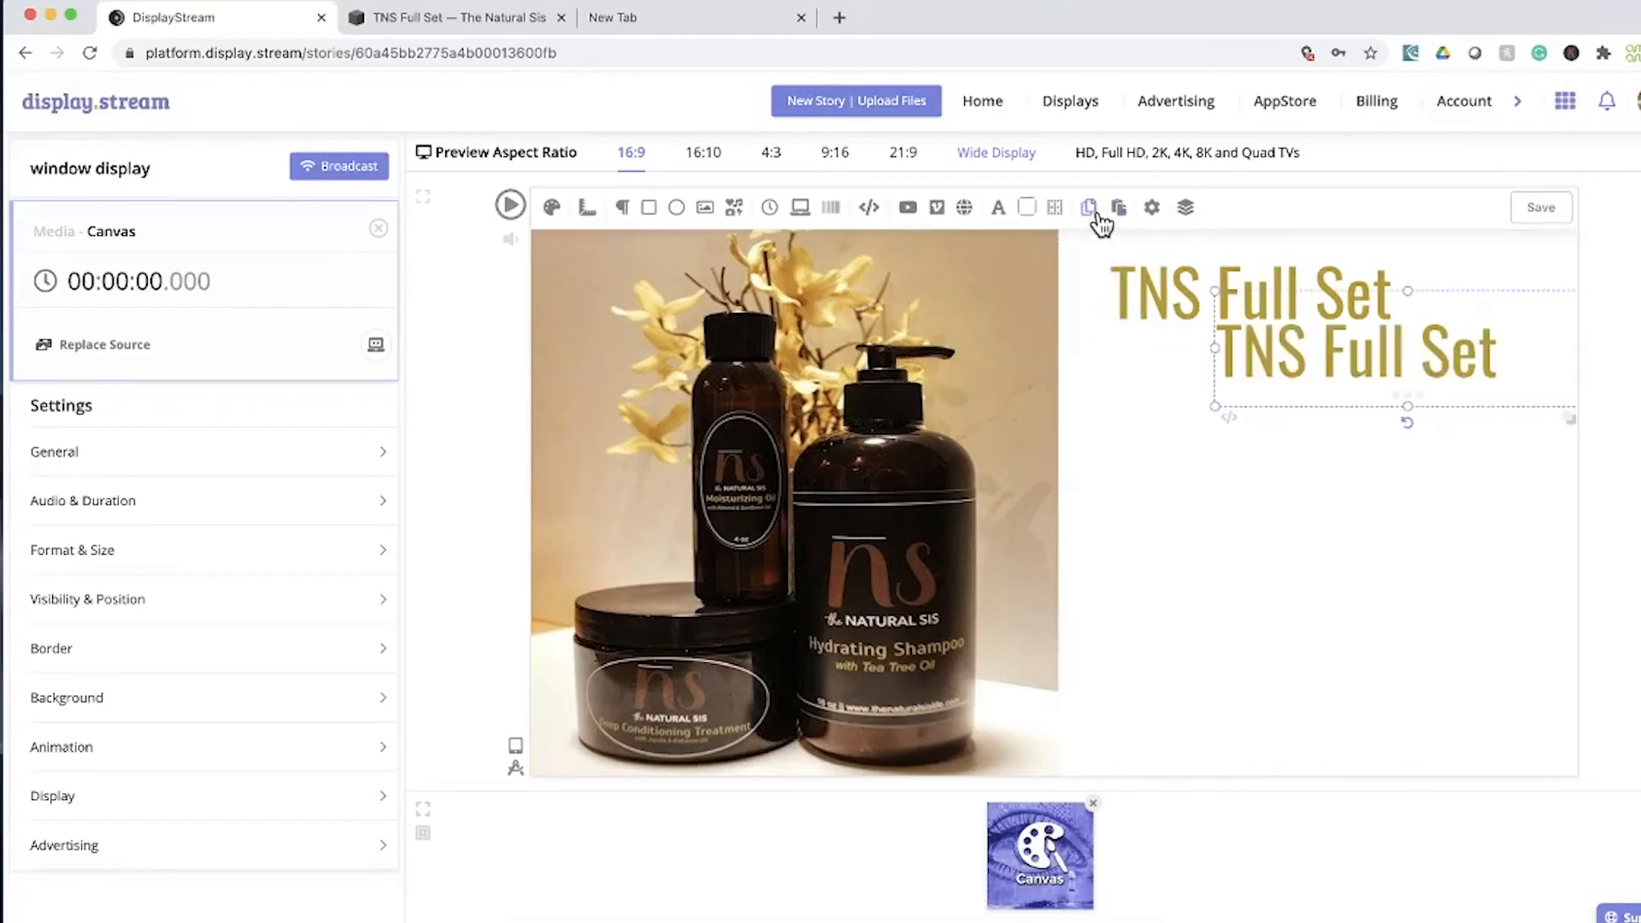
drag(1345, 370, 1190, 399)
triple_click(1190, 400)
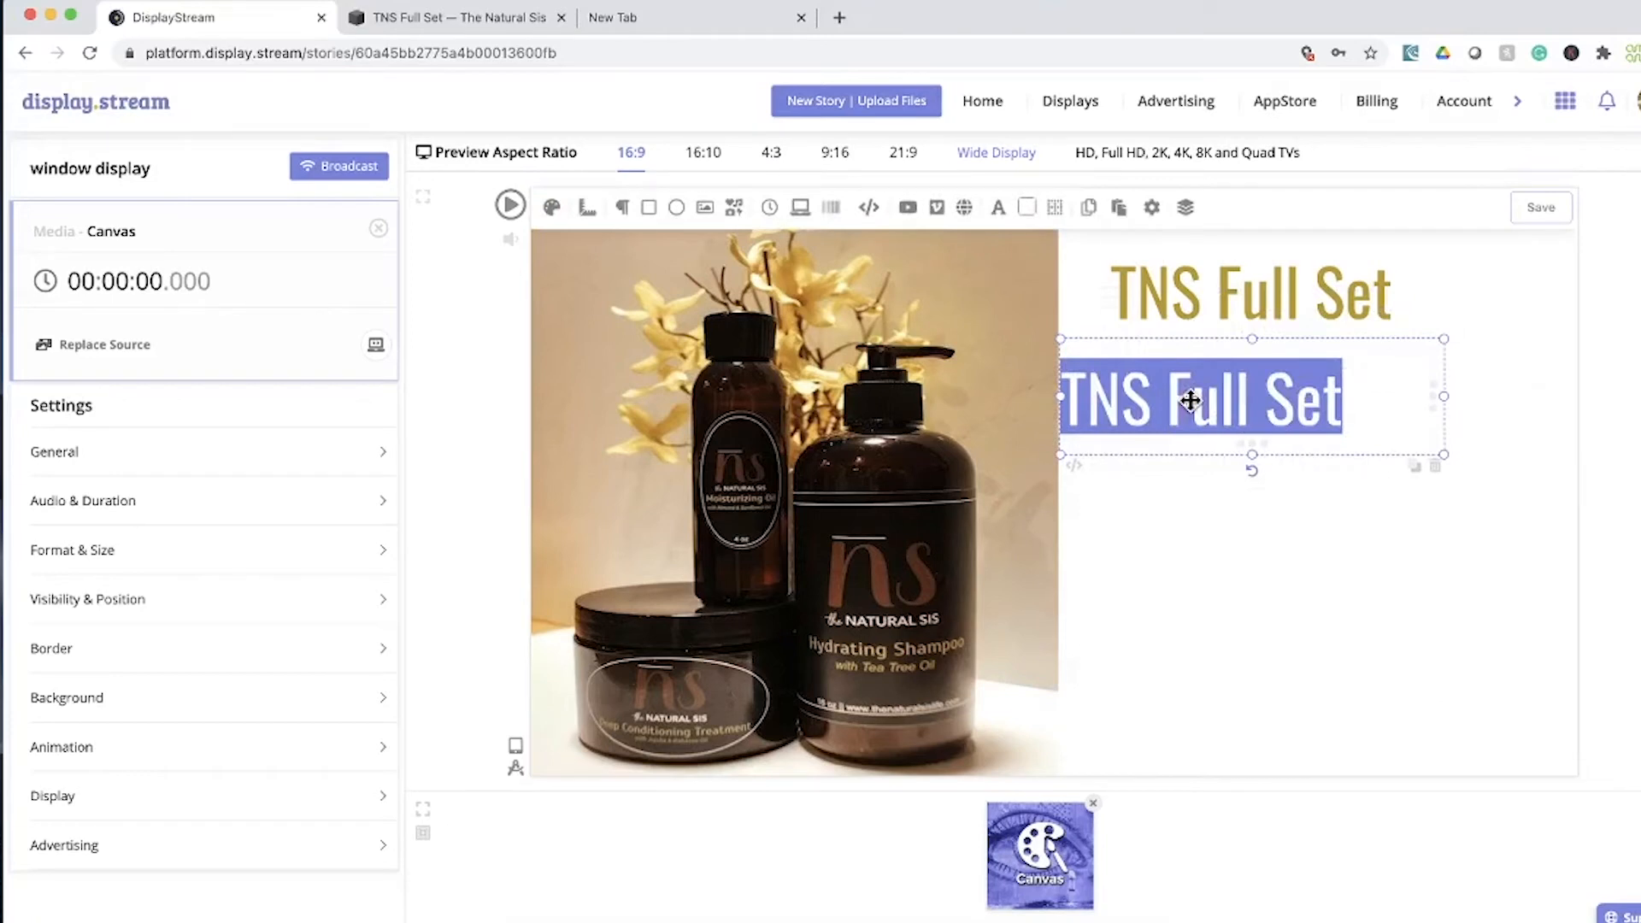
text($40.)
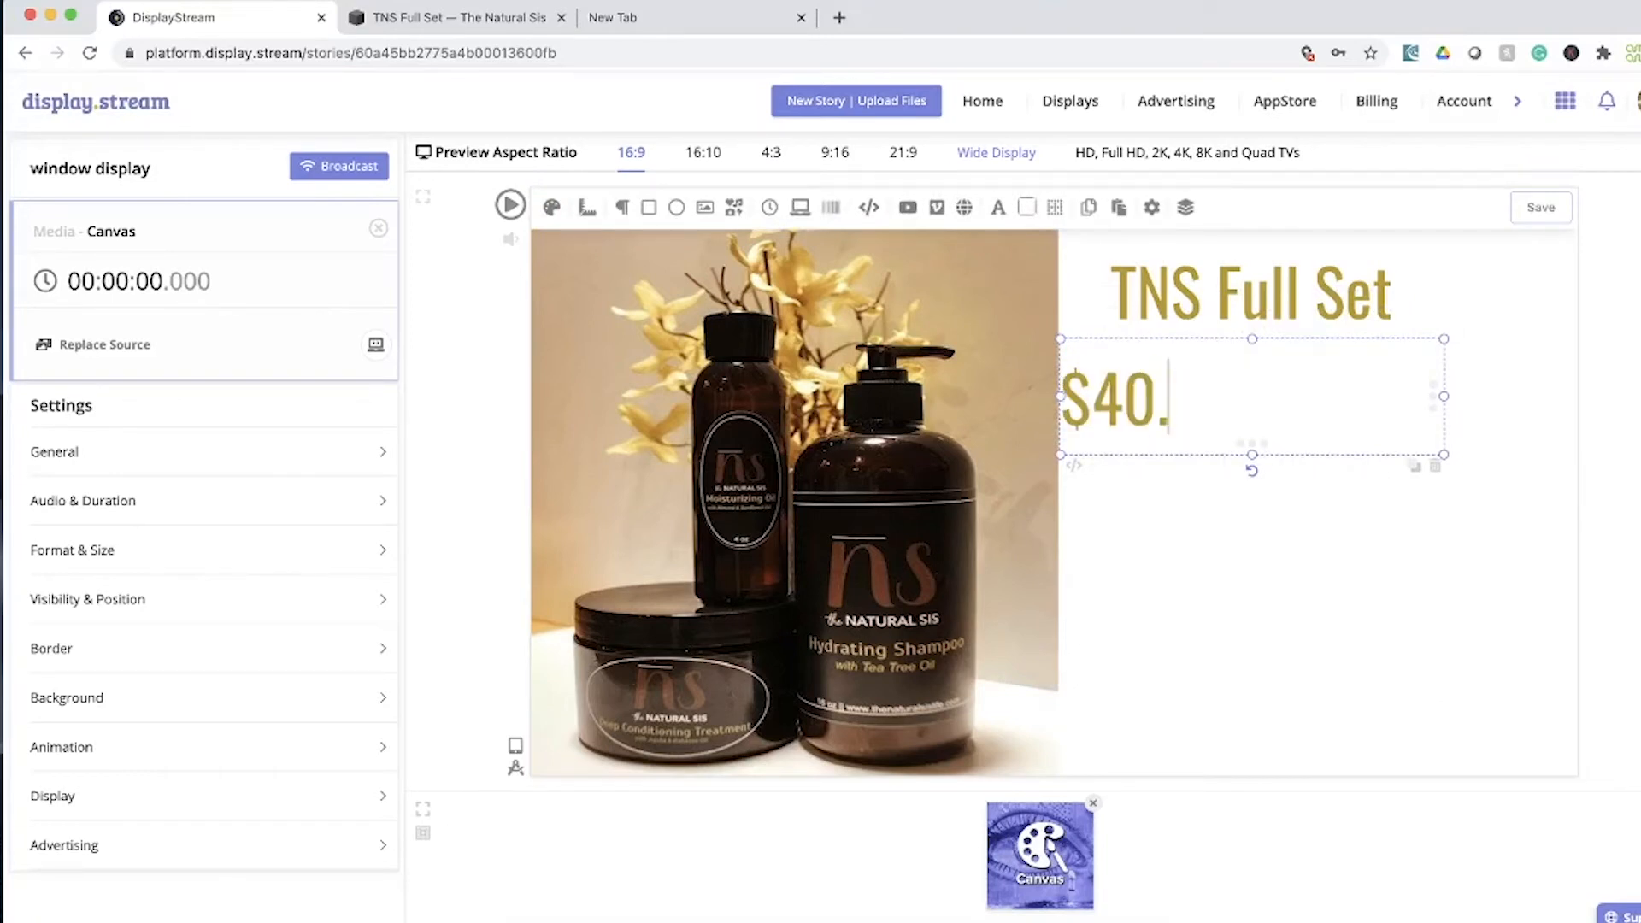
text(00)
Make the "$40.00" text slightly smaller and position it just beneath the title, nudging the title up a little
drag(1202, 394, 1260, 383)
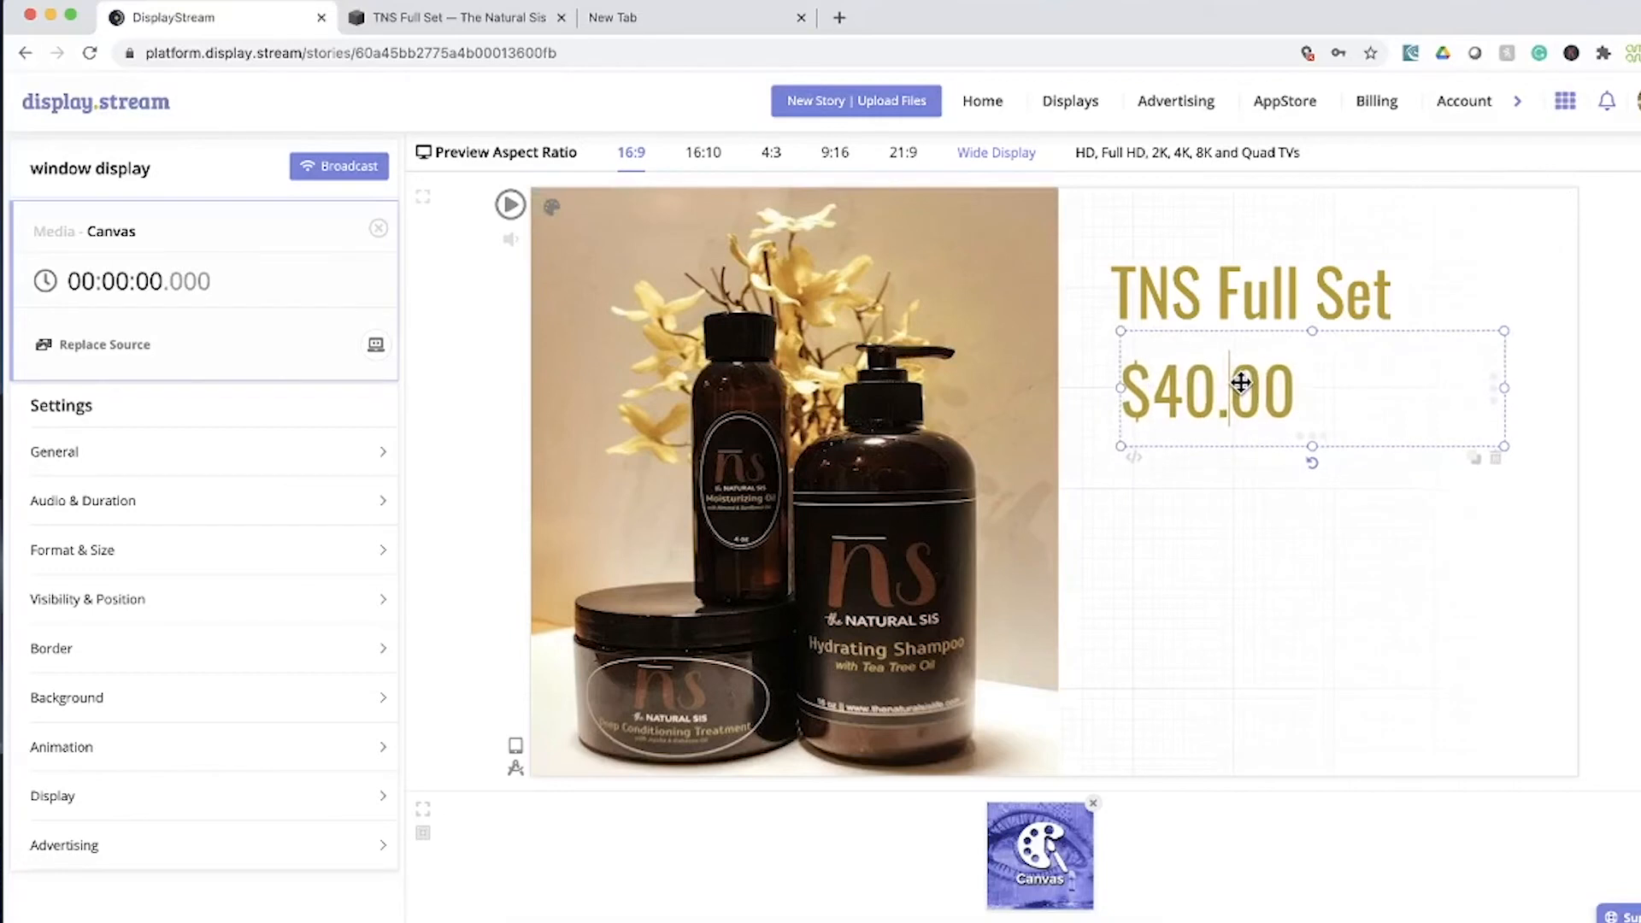
drag(1312, 332, 1311, 348)
drag(1188, 412, 1192, 388)
click(1208, 316)
drag(1191, 307, 1191, 300)
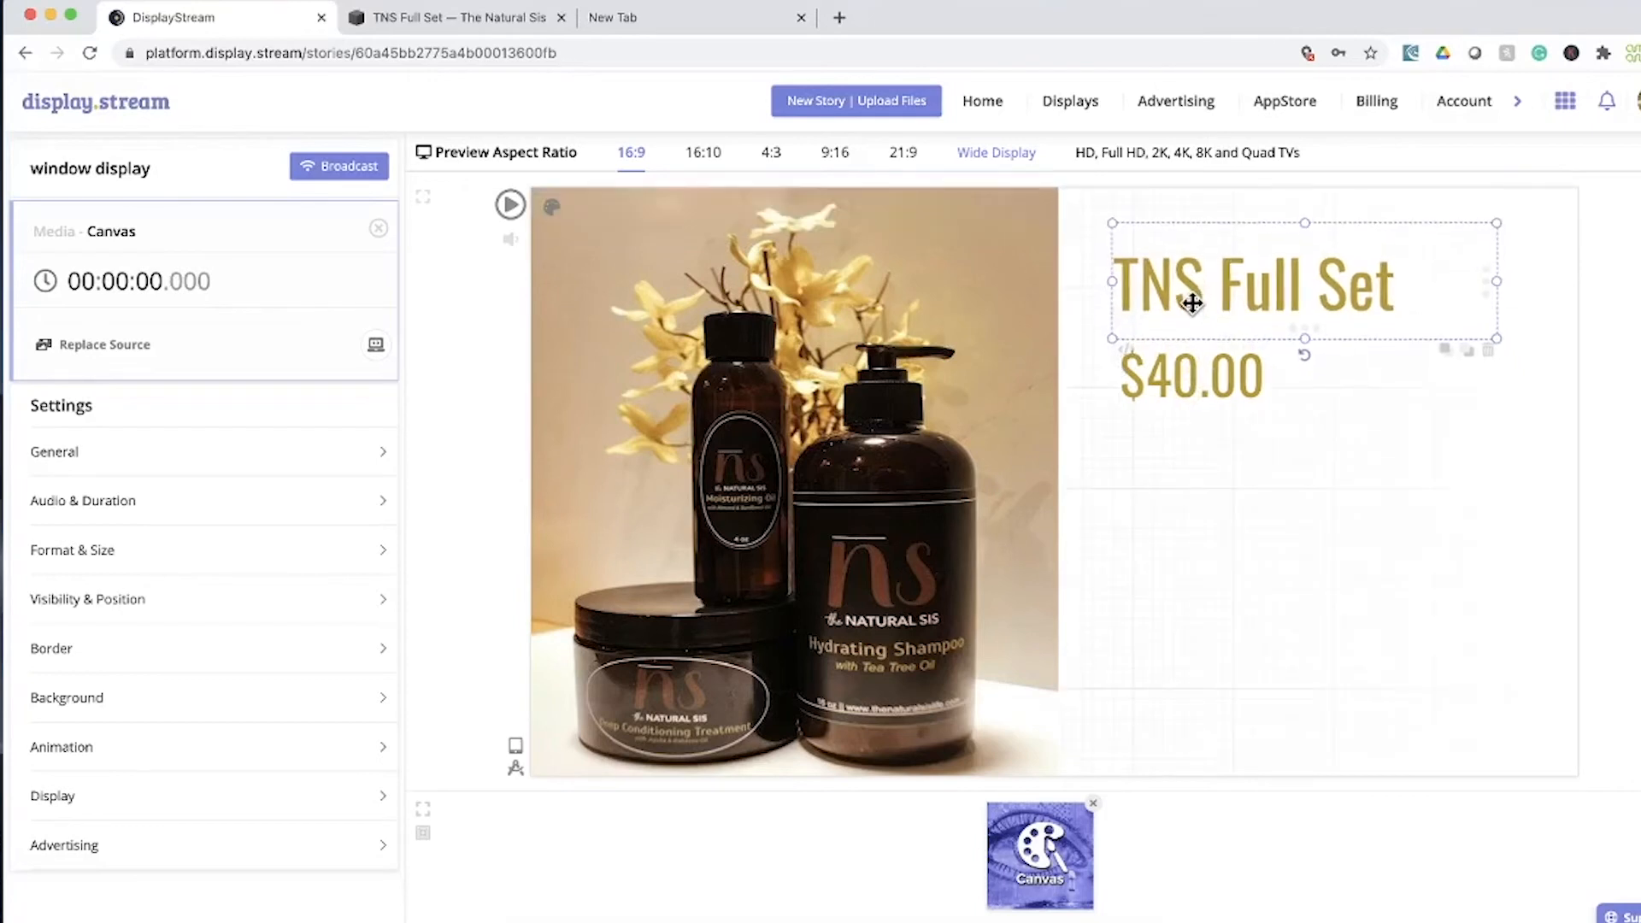
click(1195, 382)
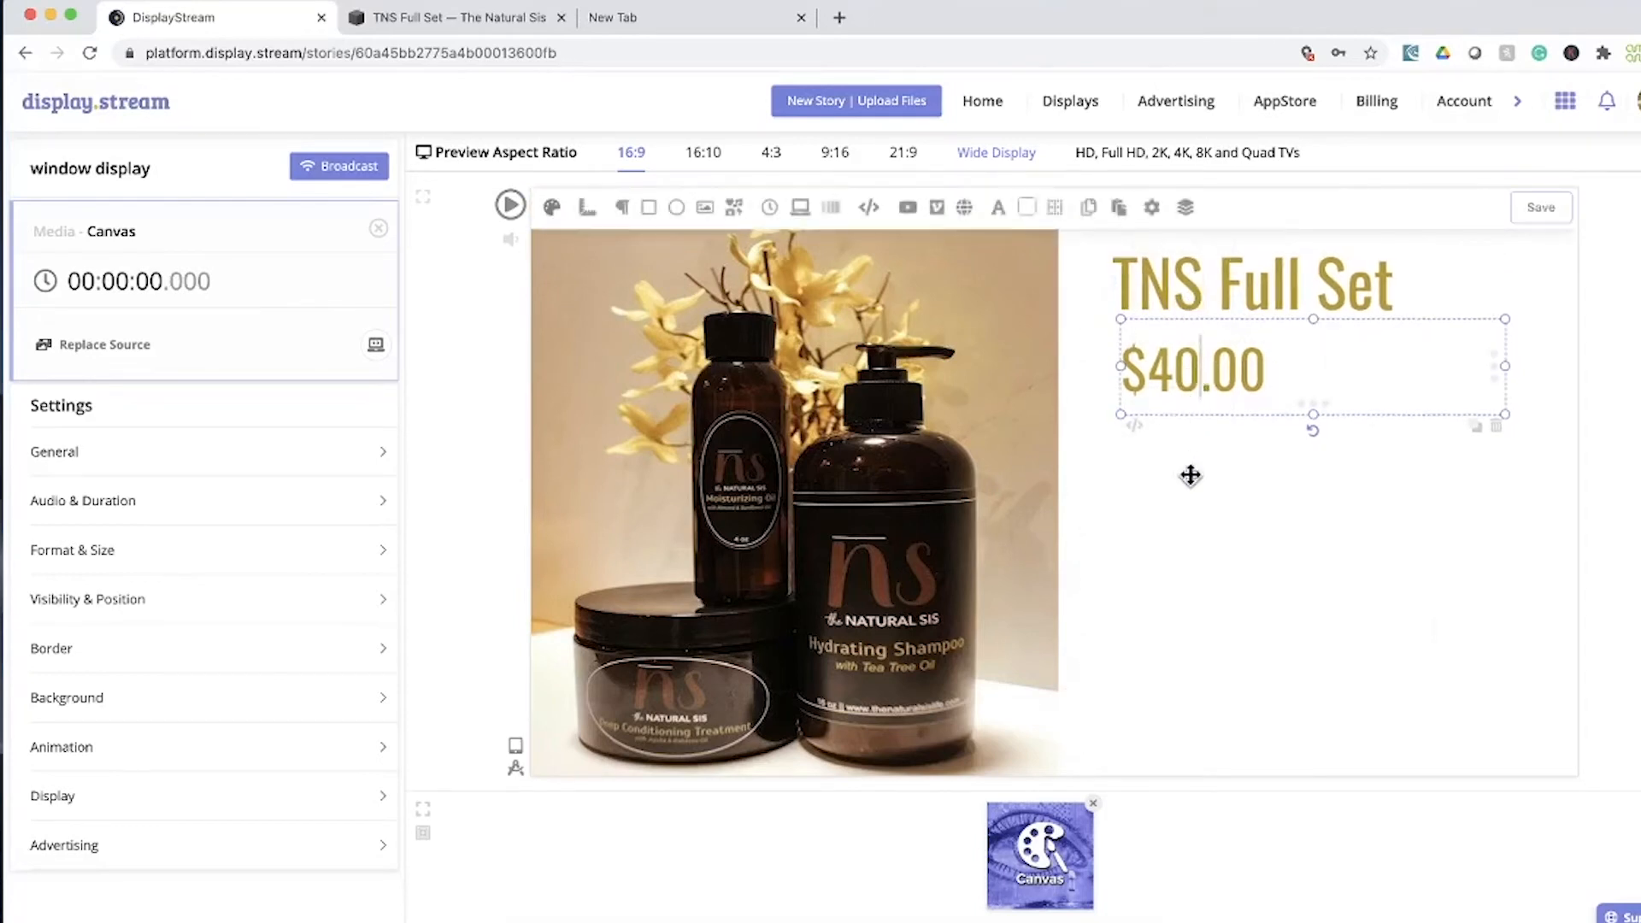
click(1160, 459)
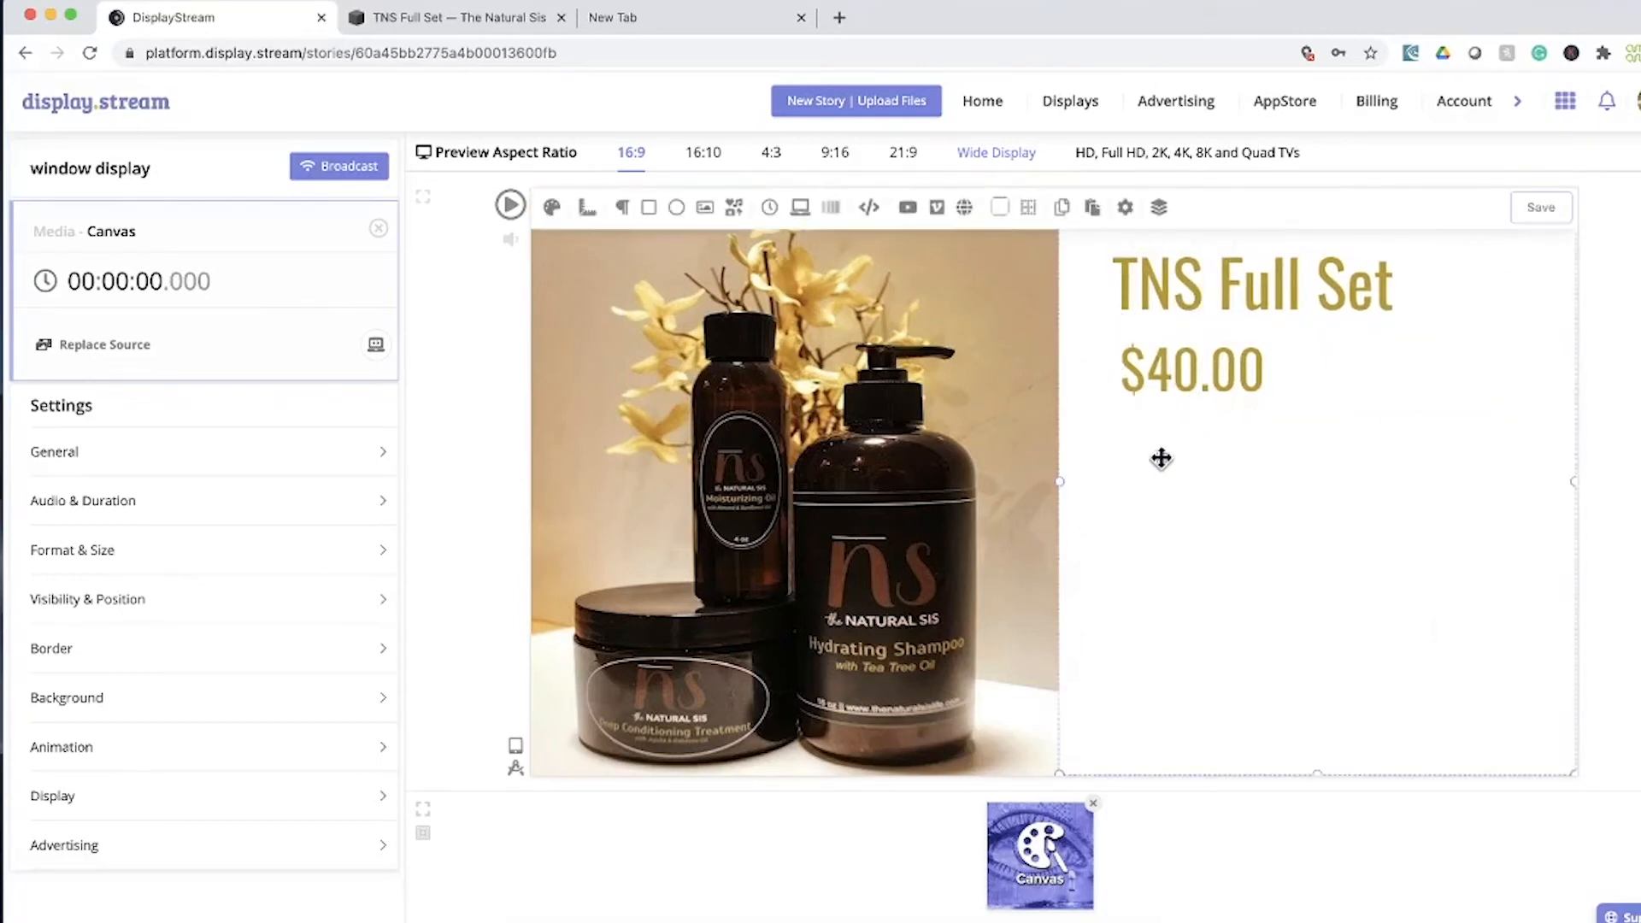
Copy the product description from the TNS Full Set page, paste it into the Google search box, select it there, and return to display.stream
click(481, 17)
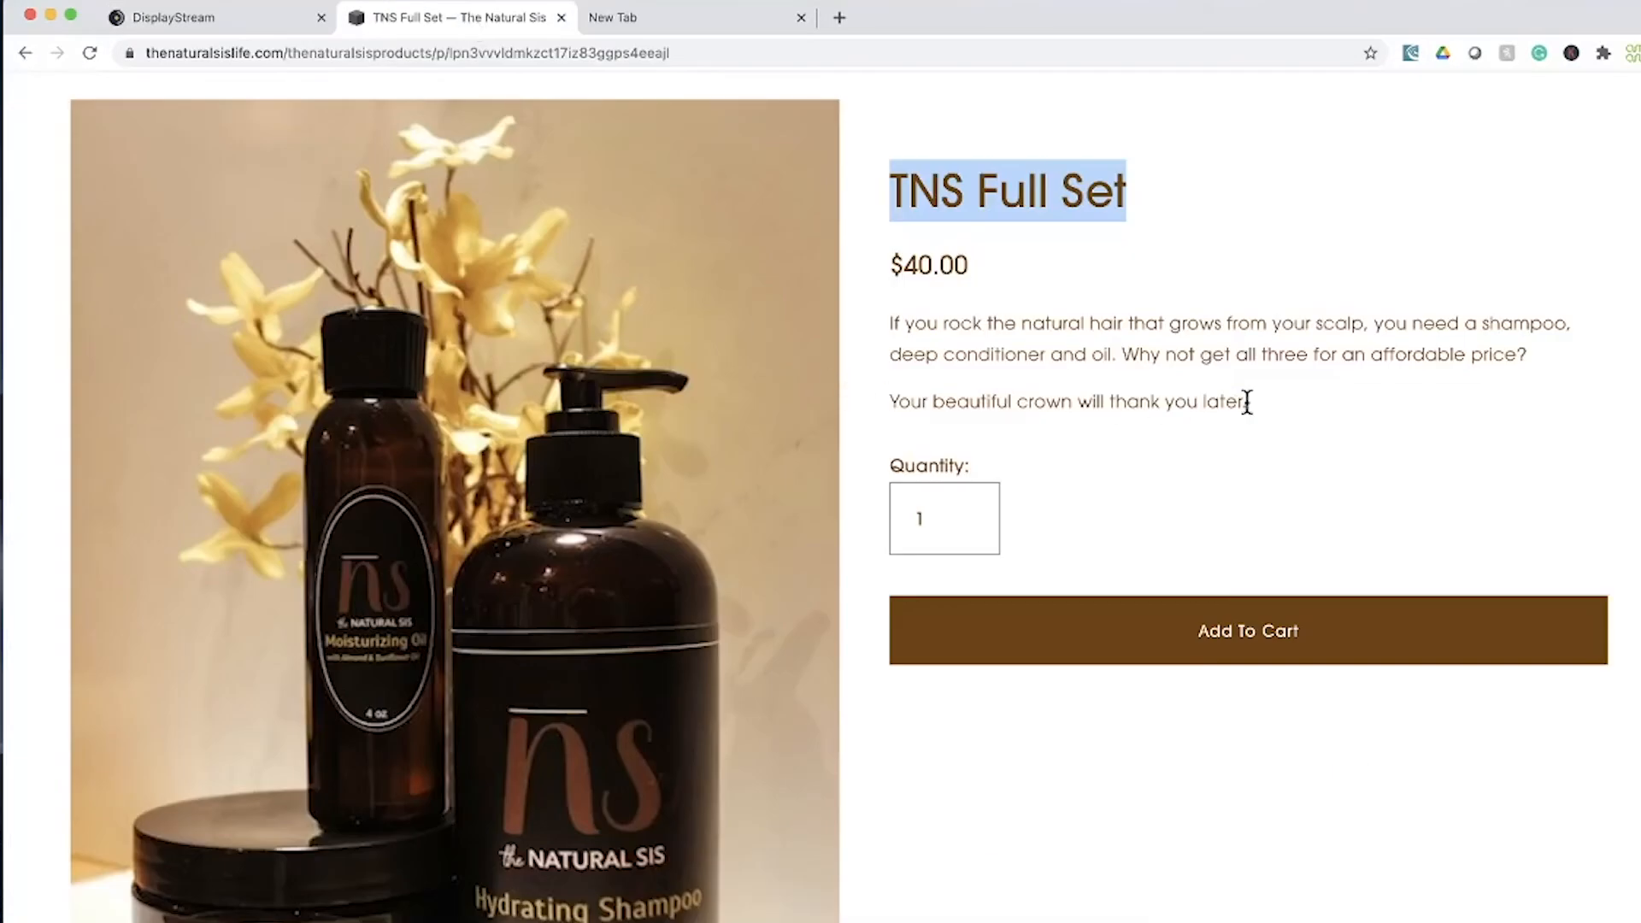
drag(1247, 402, 880, 331)
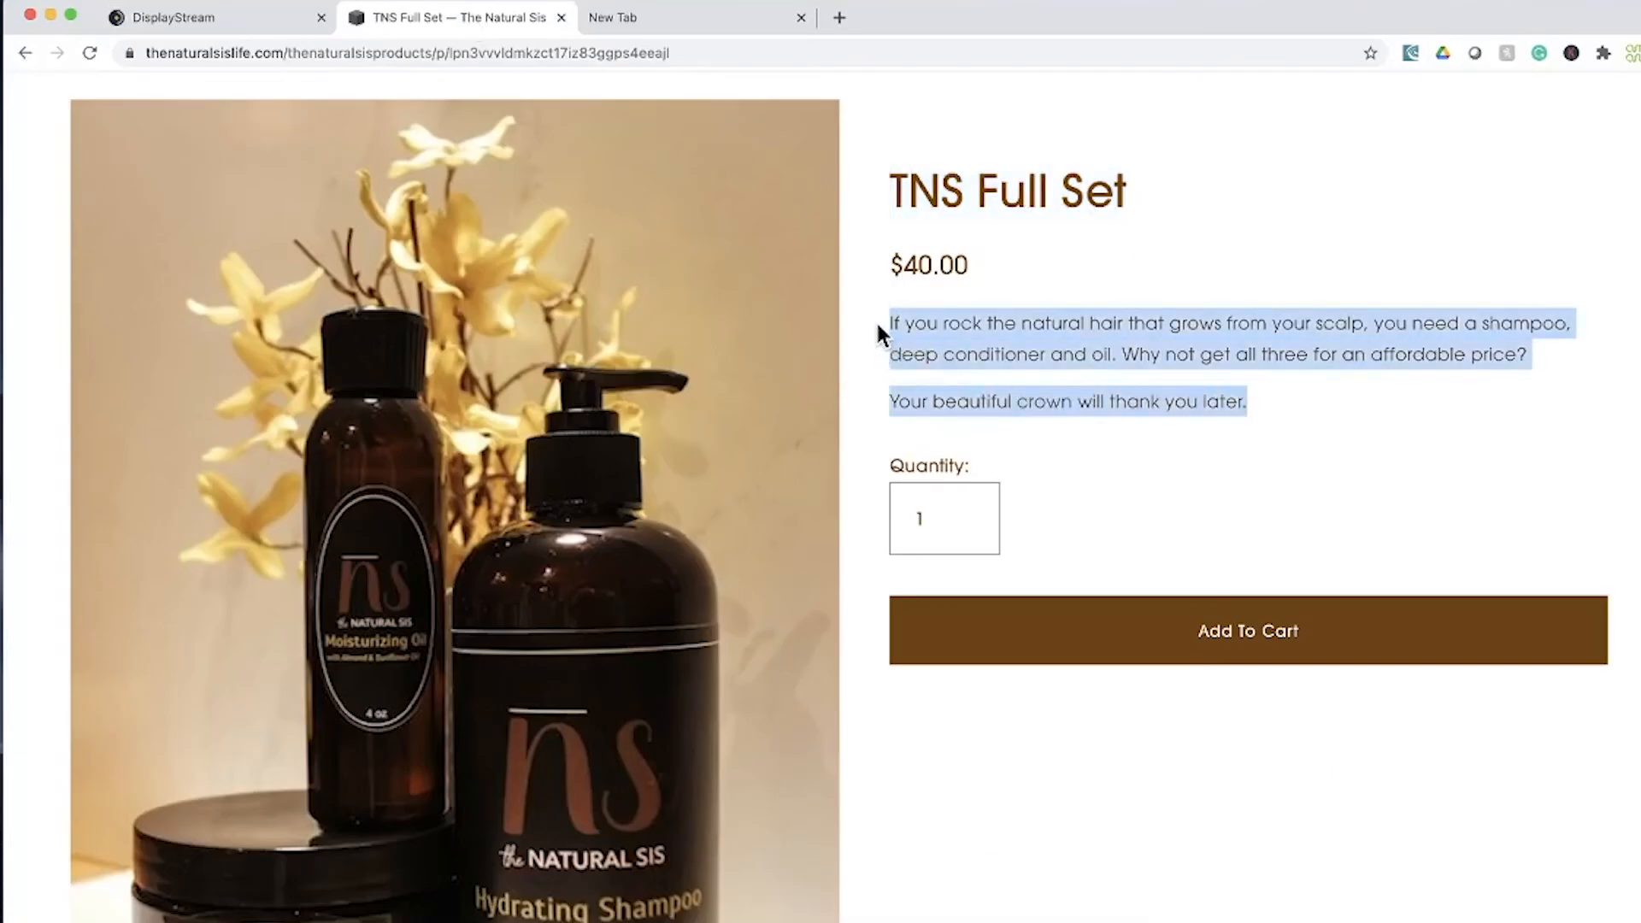
click(645, 18)
click(740, 421)
key(super+a)
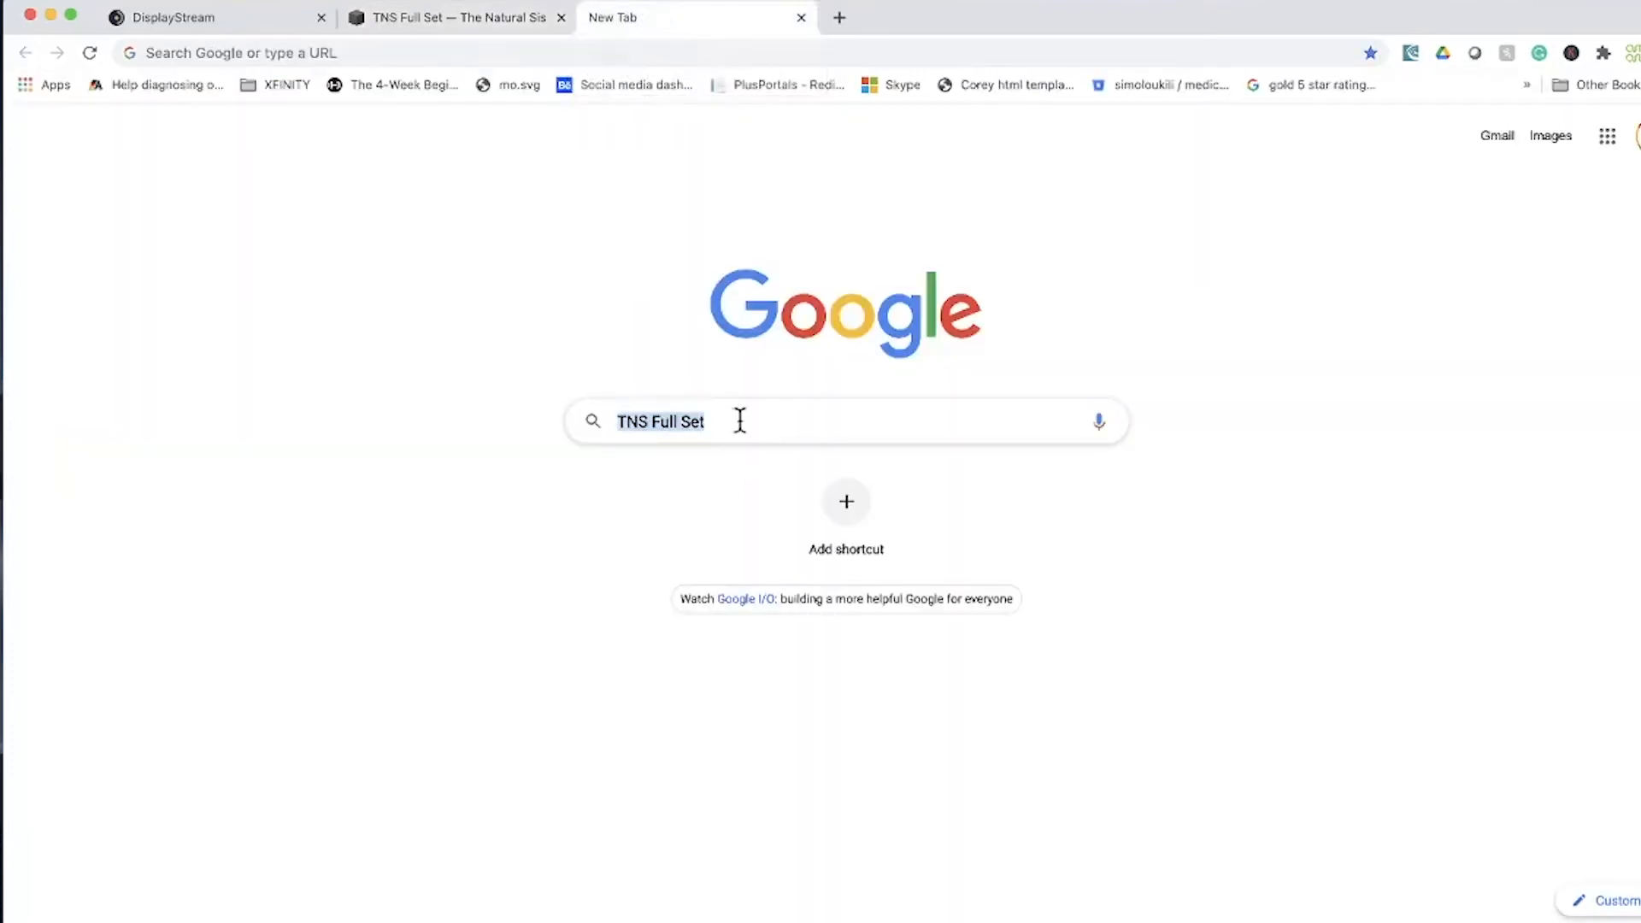
key(super+v)
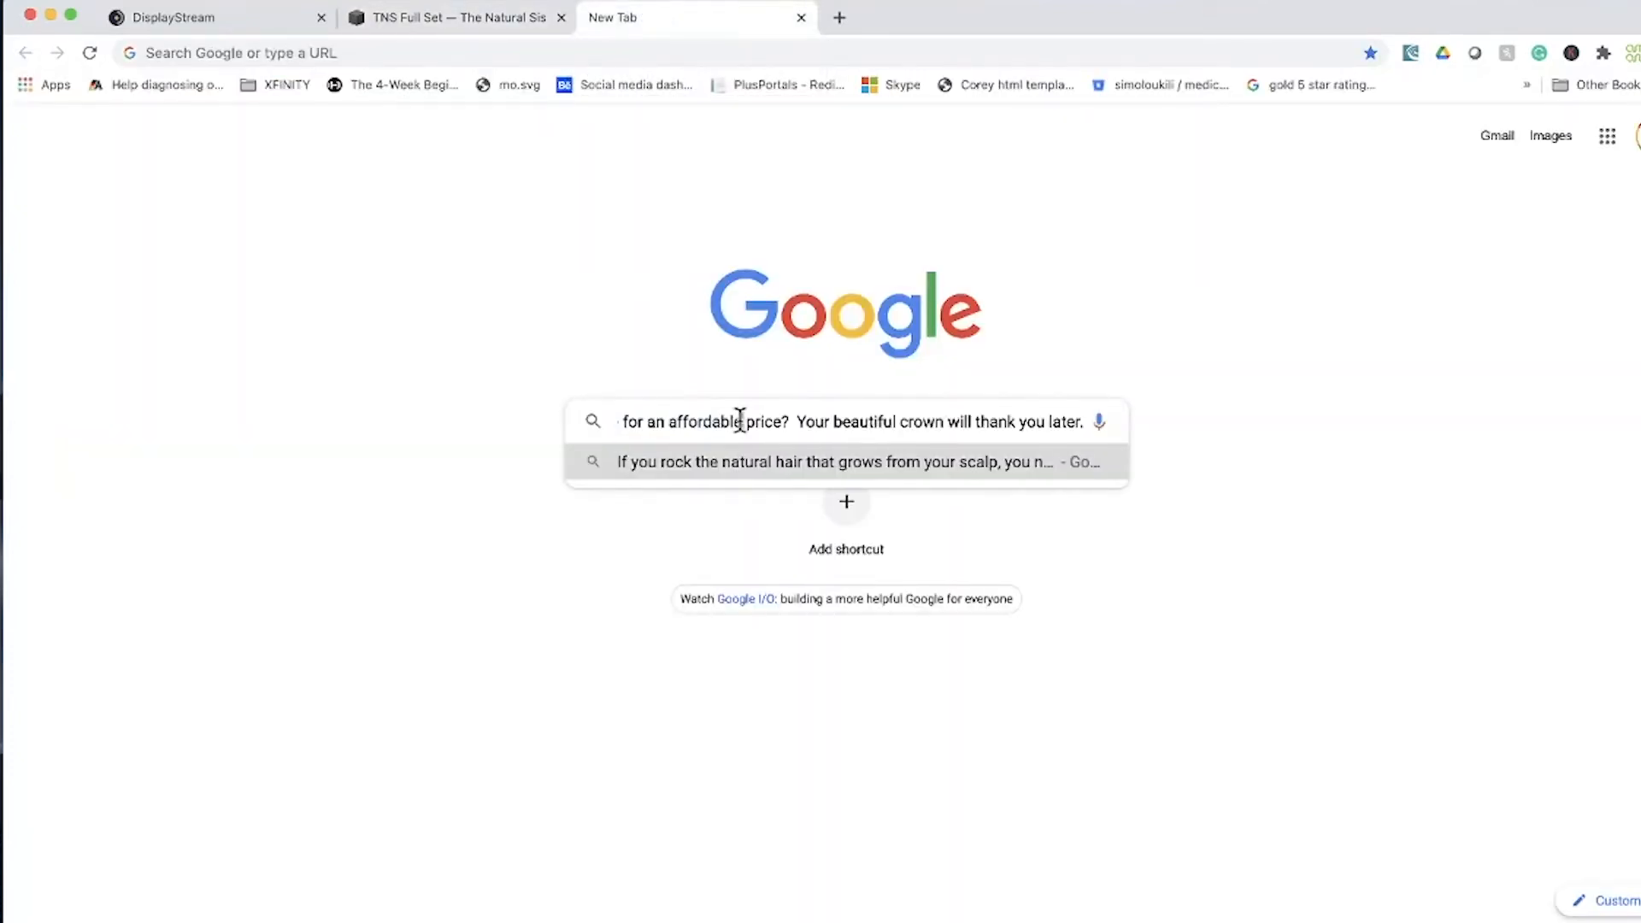
key(super+a)
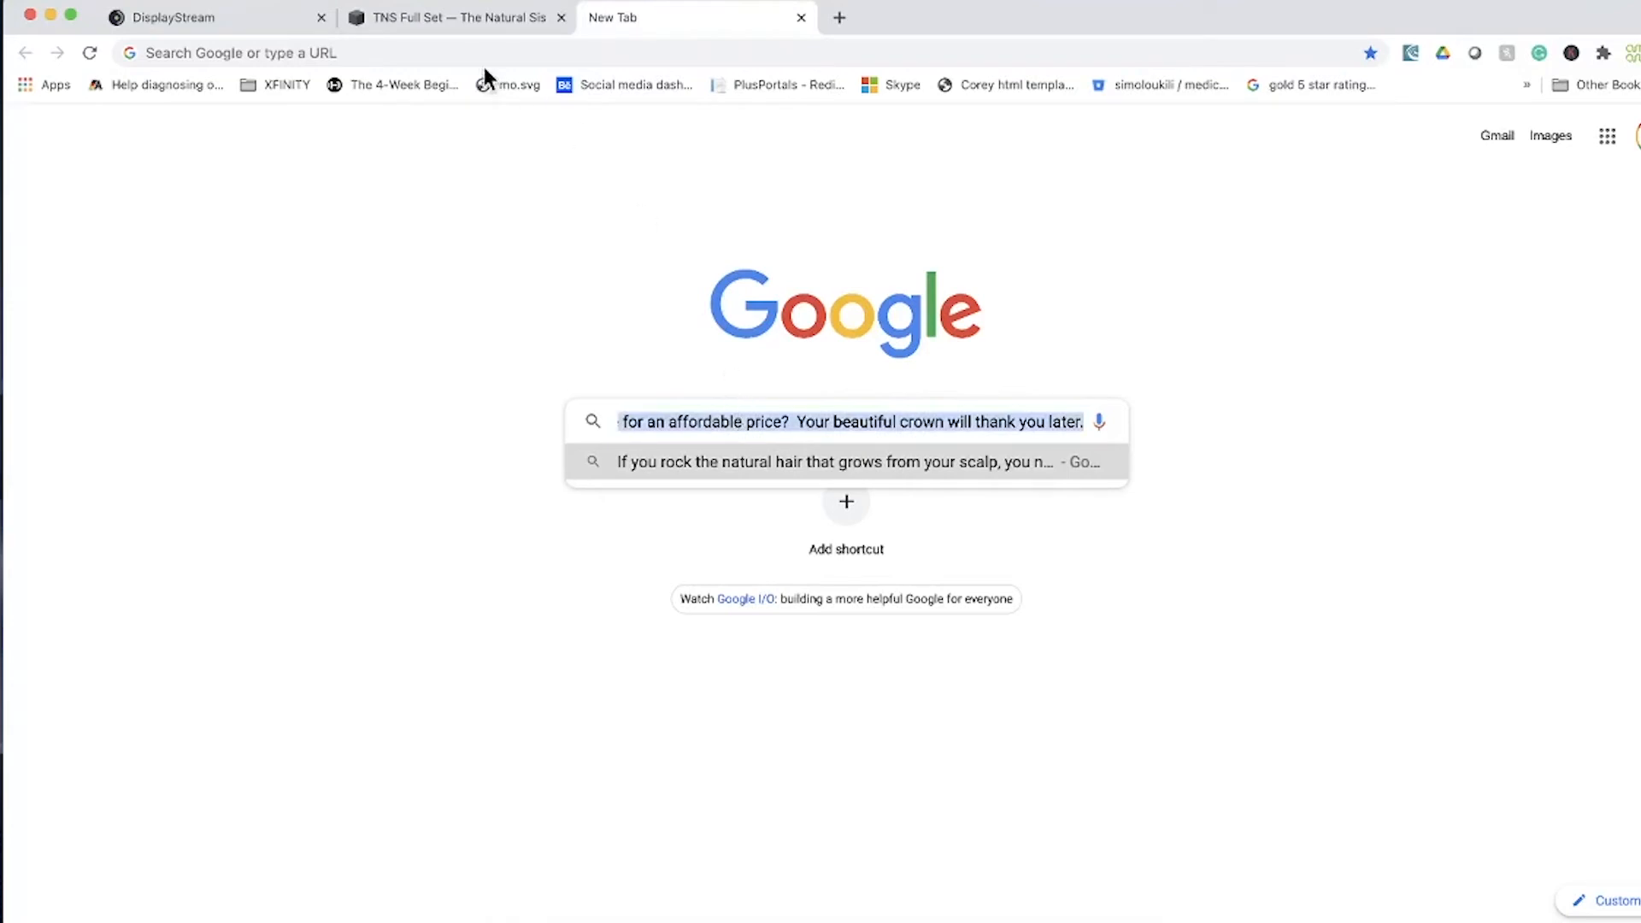
click(257, 24)
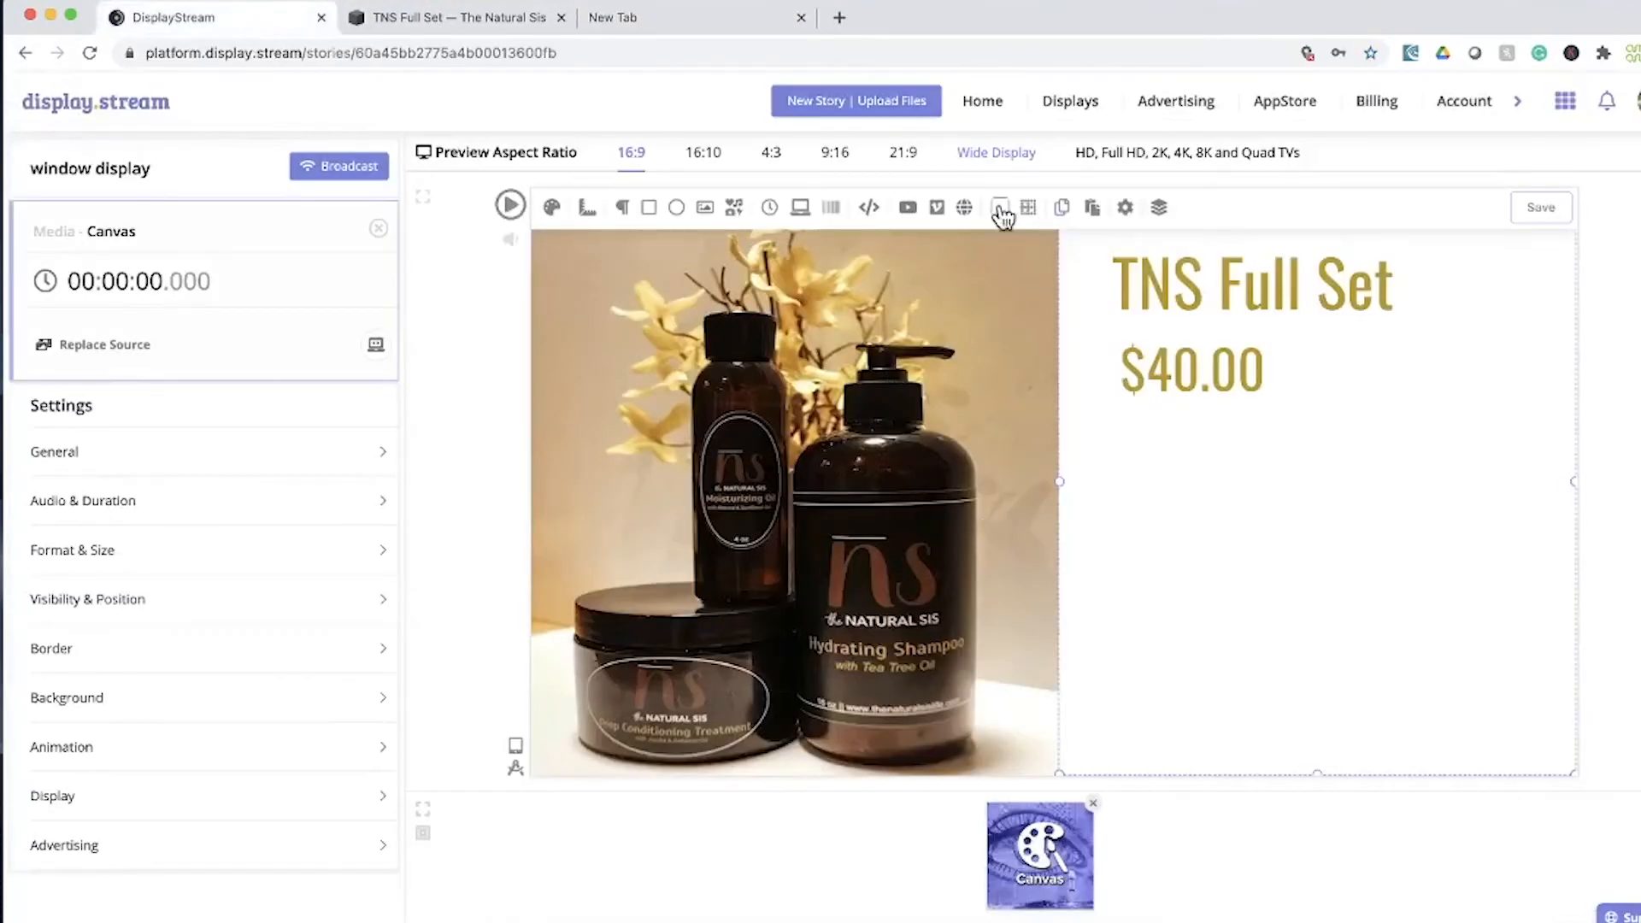
Duplicate the "$40.00" text just below the original and replace the copy's wording with the copied product description
click(1247, 385)
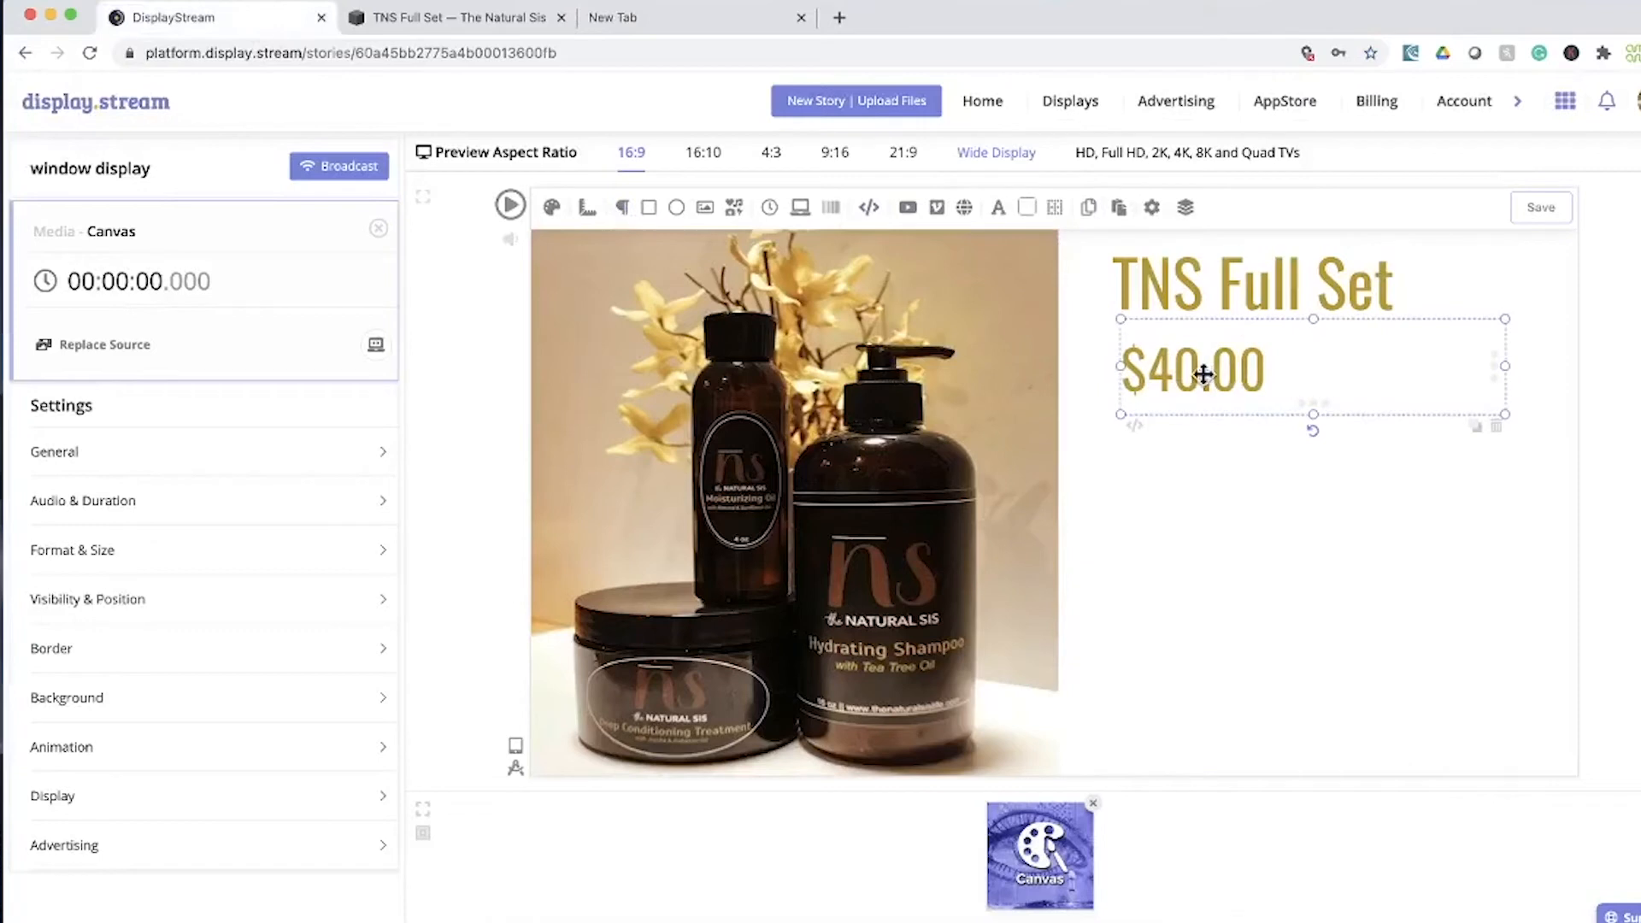
click(1119, 209)
drag(1285, 436, 1183, 476)
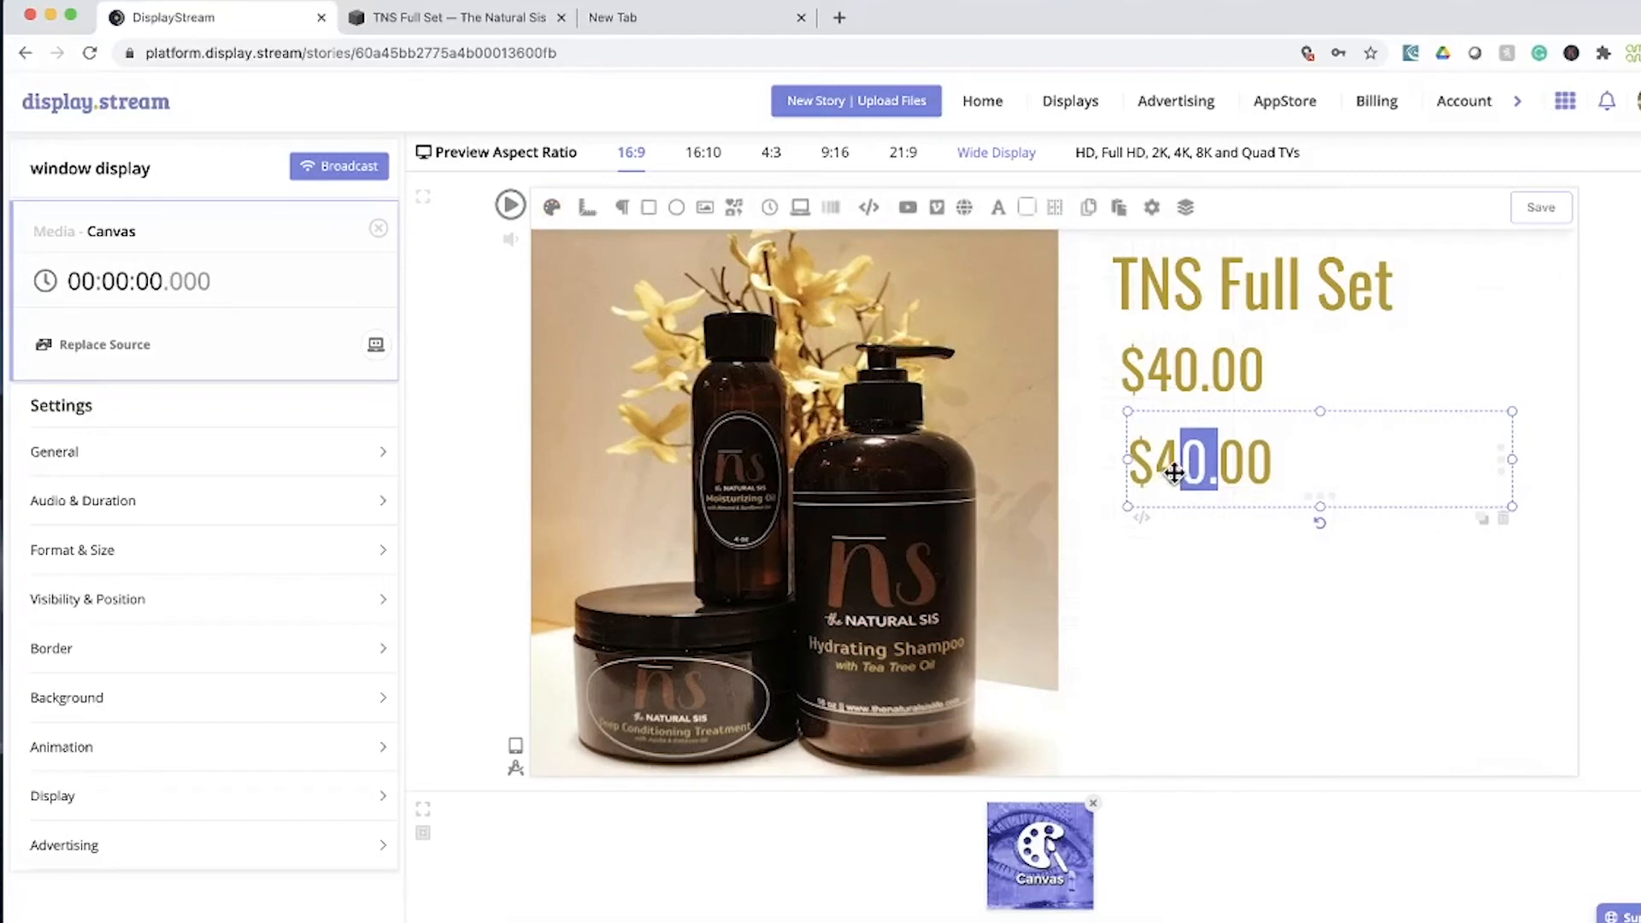
triple_click(1176, 473)
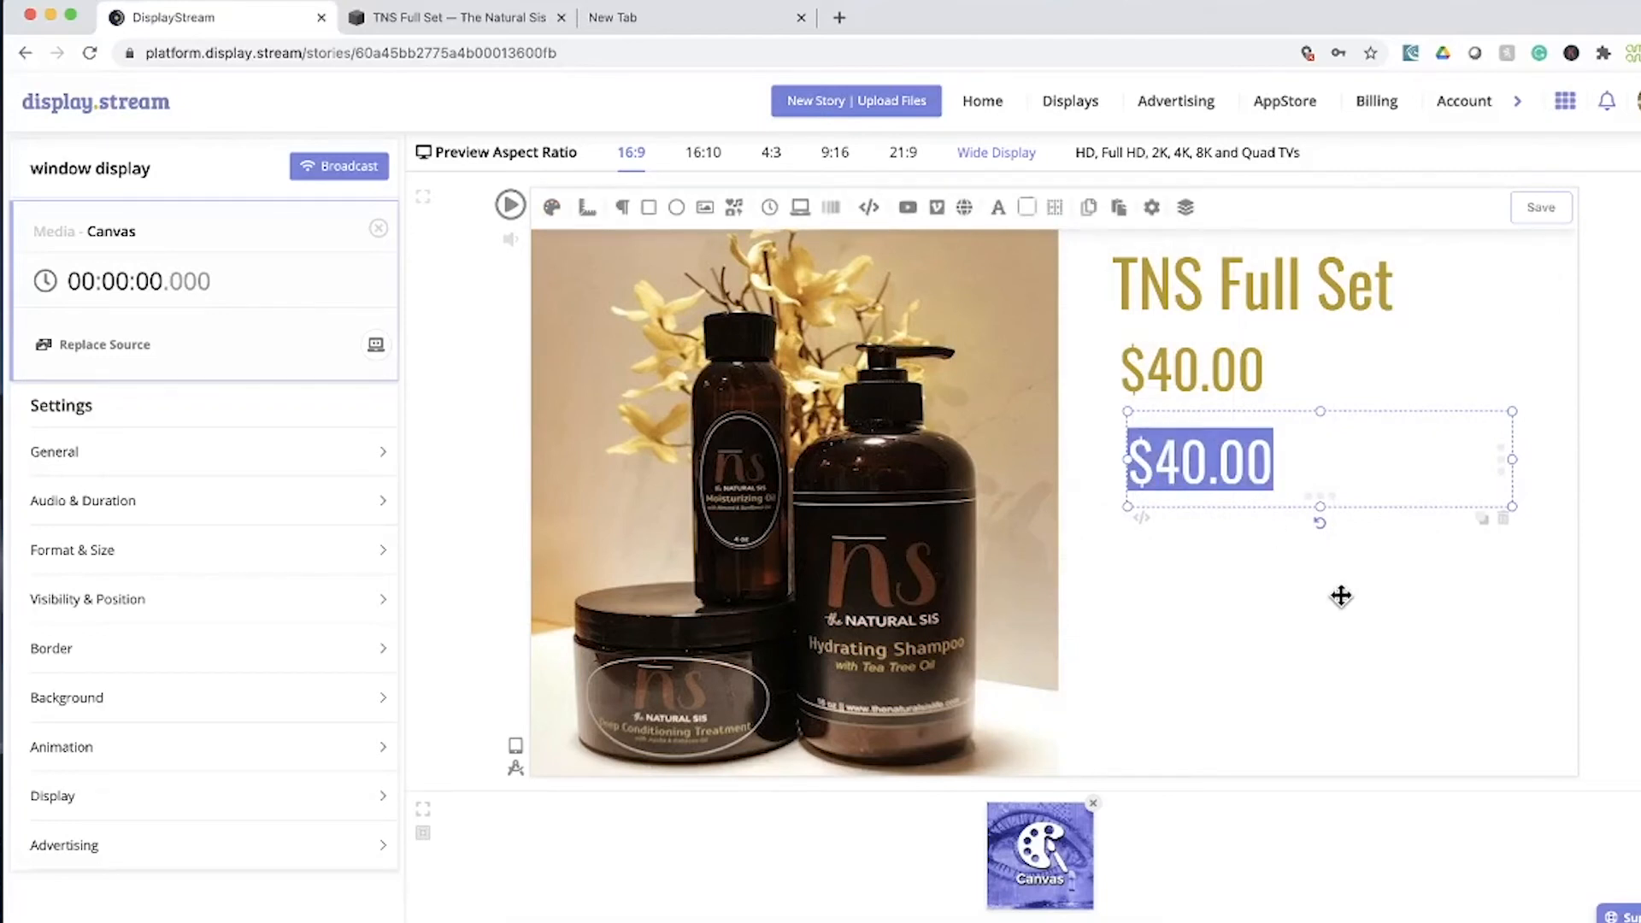
key(super+v)
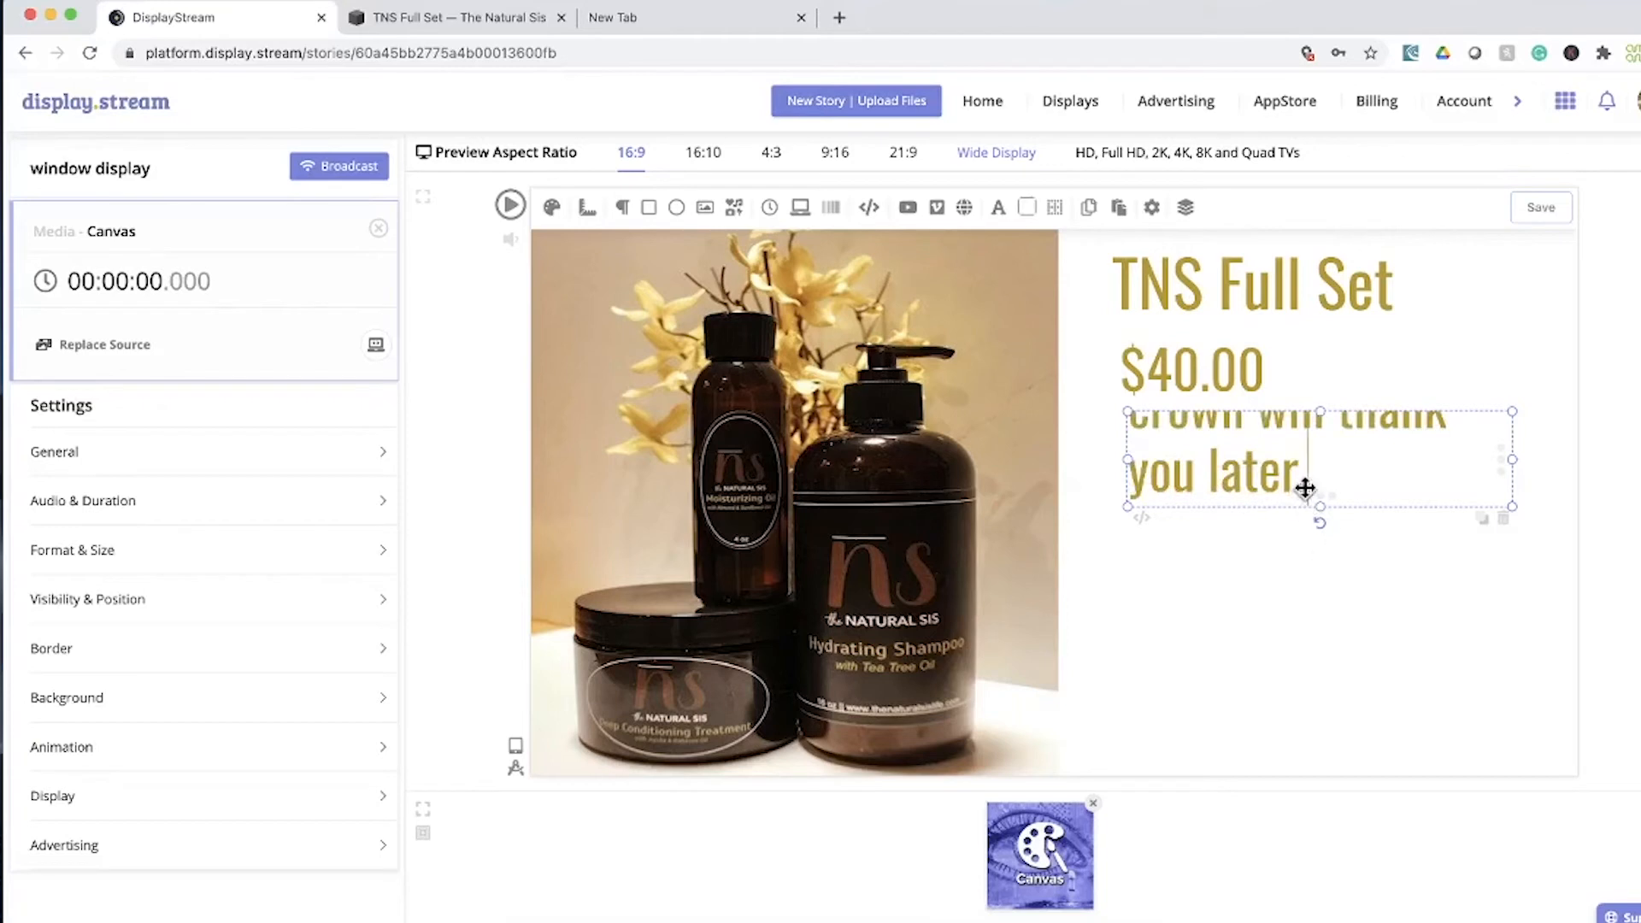
Set the description text's size to 20% and its line height to 30%
click(998, 207)
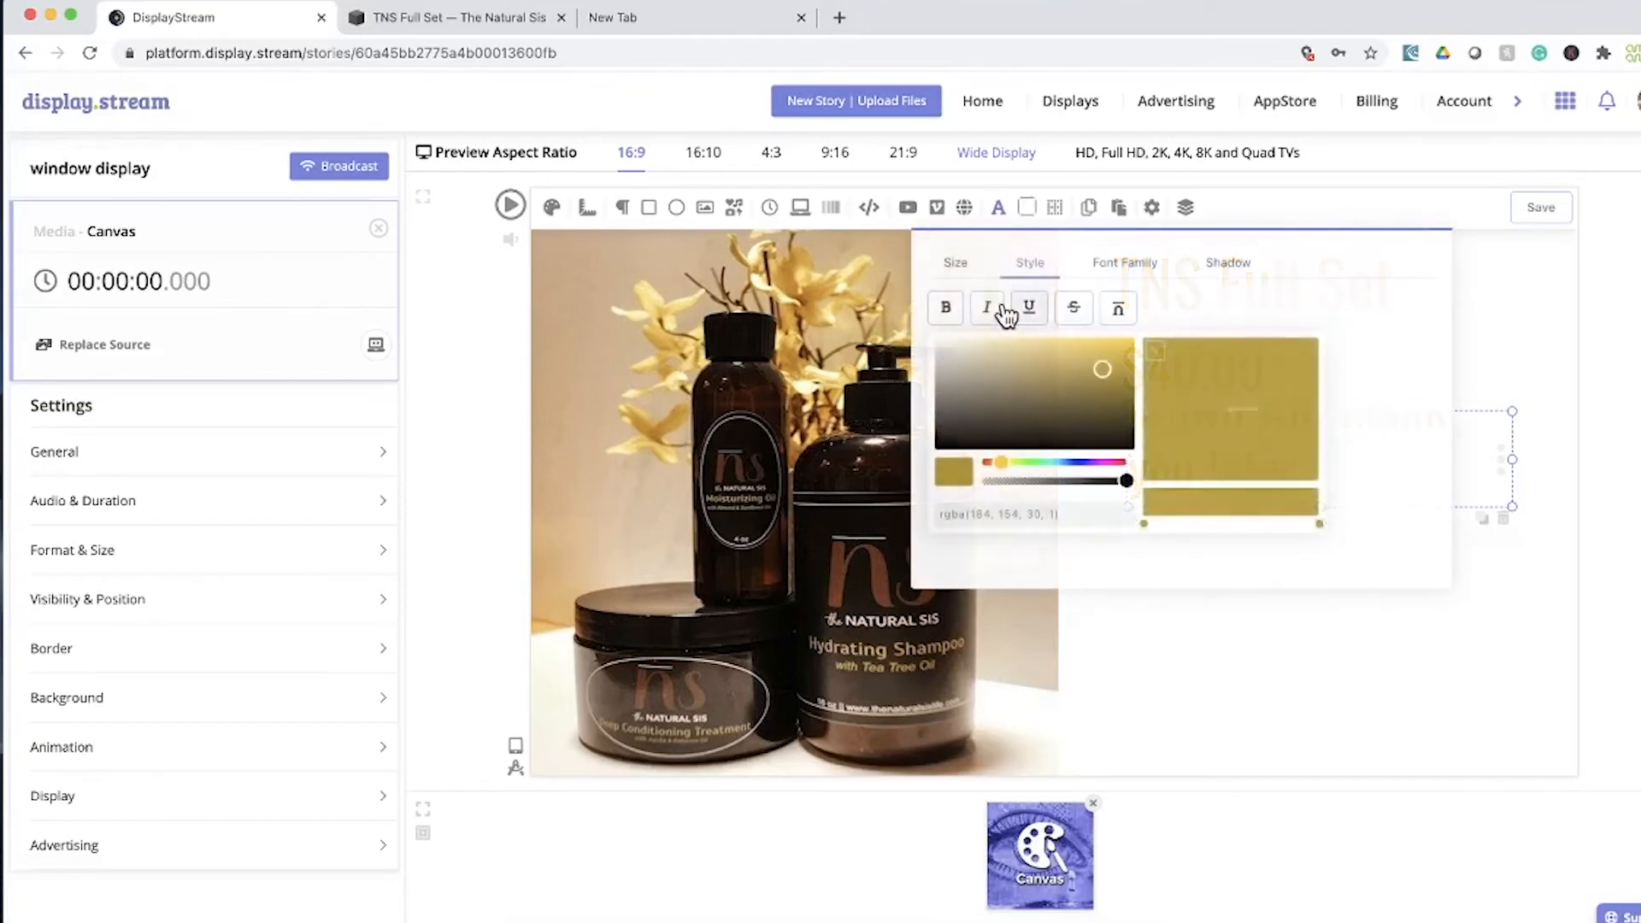
click(964, 272)
drag(963, 338, 925, 347)
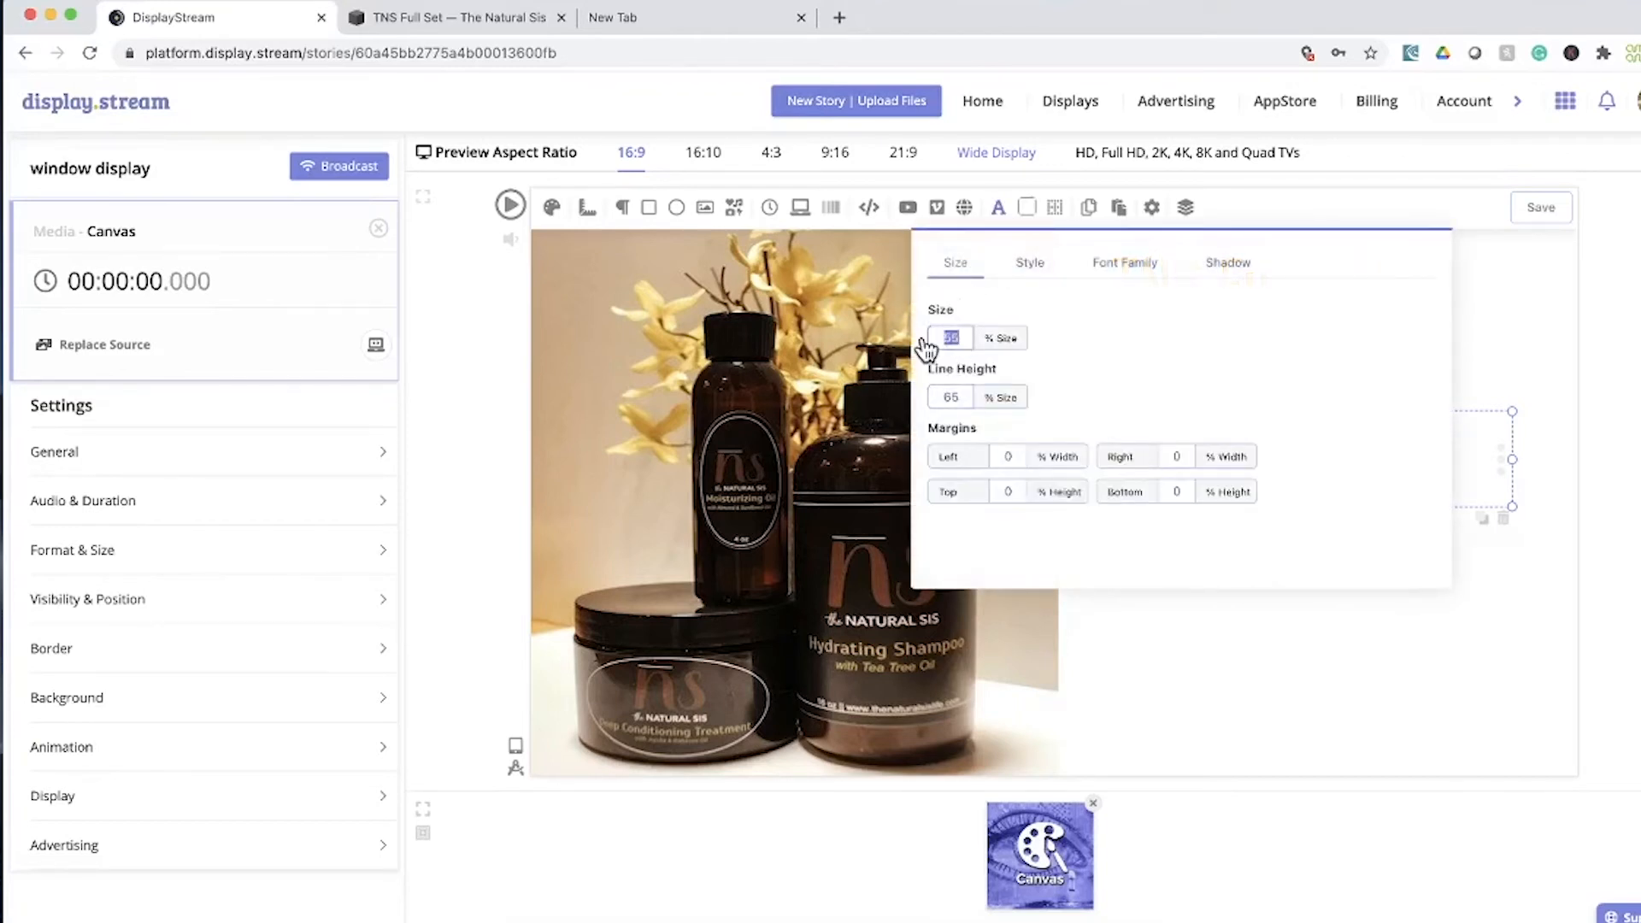
text(20)
drag(962, 398, 927, 406)
text(30)
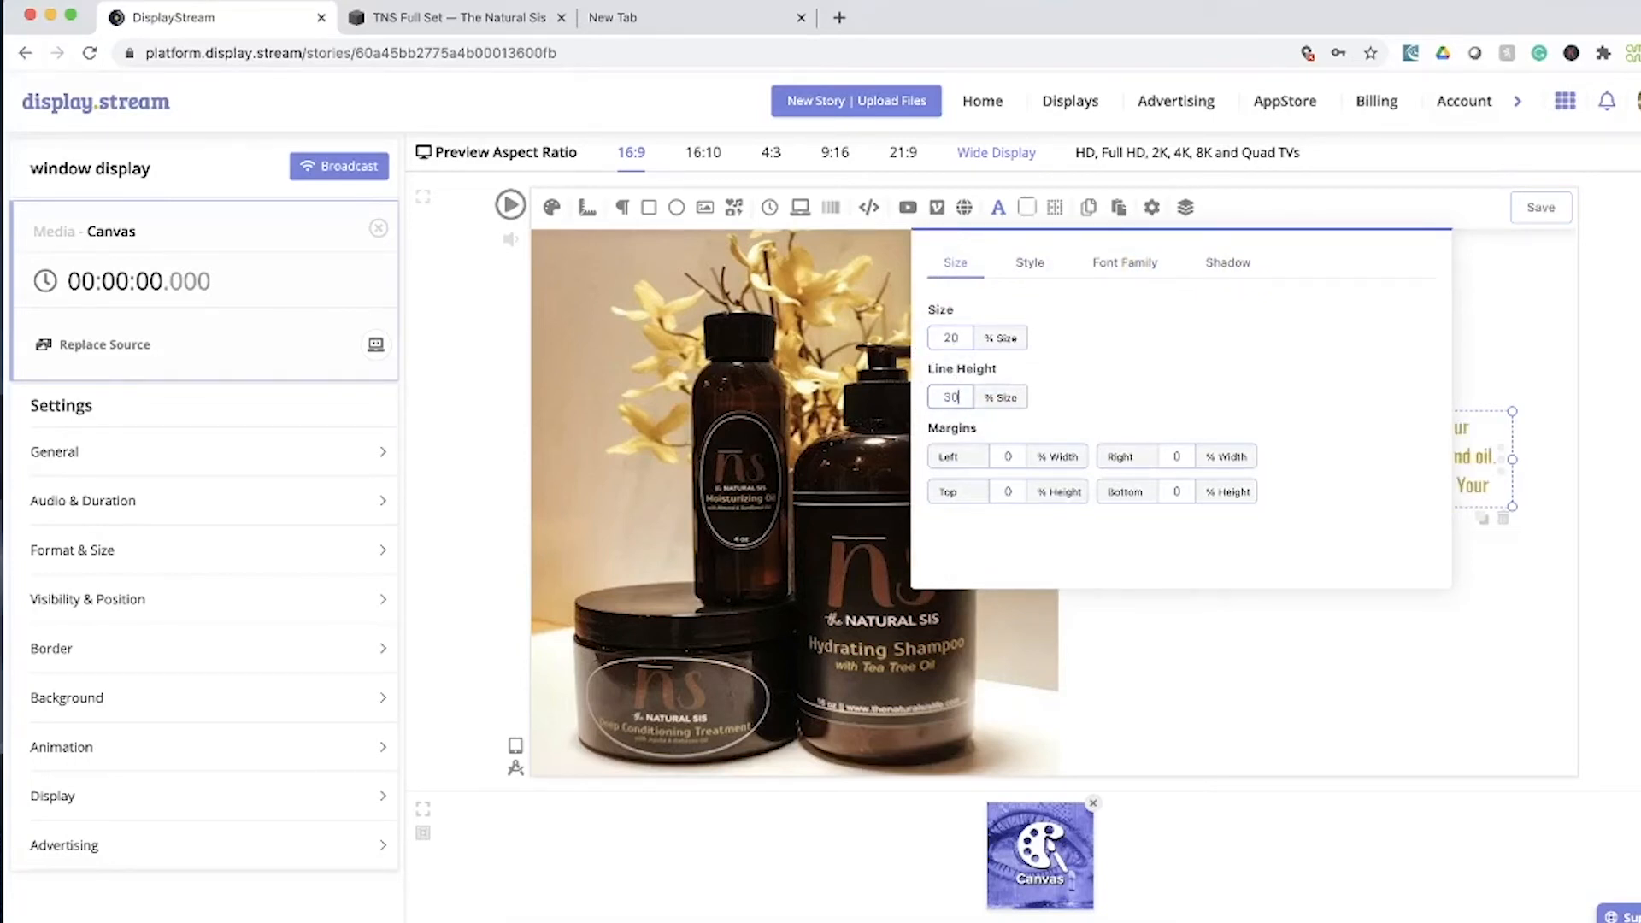
click(1520, 344)
Enlarge the description's text box by extending it downward and widening it toward the canvas's right edge
click(1307, 469)
drag(1318, 509, 1327, 602)
drag(1512, 507, 1558, 506)
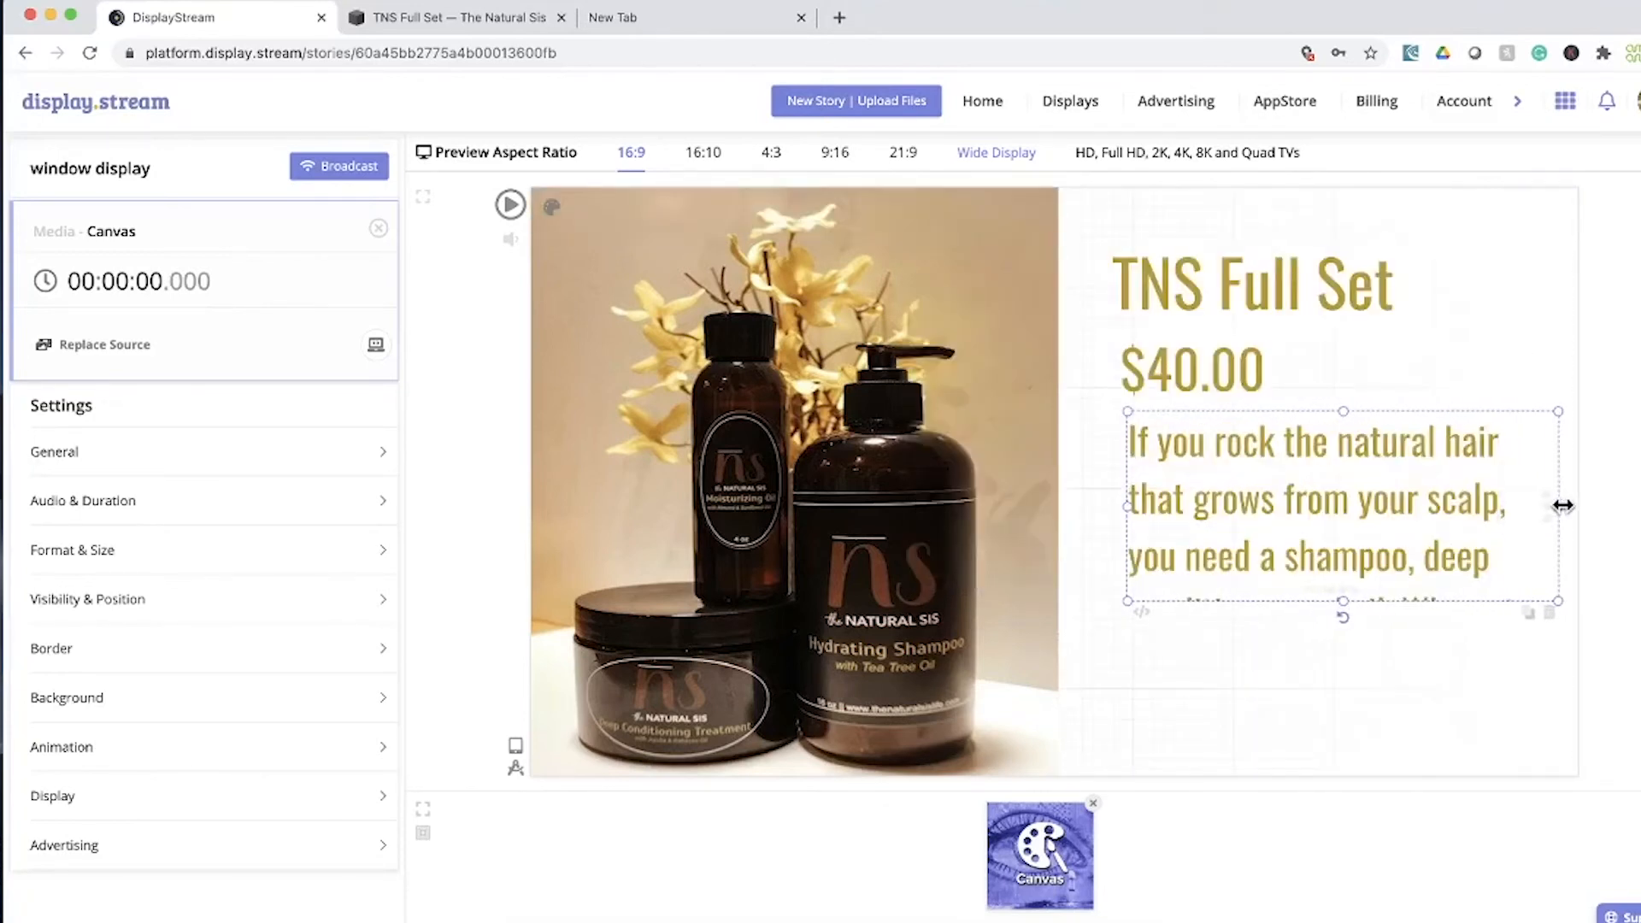
drag(1344, 602, 1345, 609)
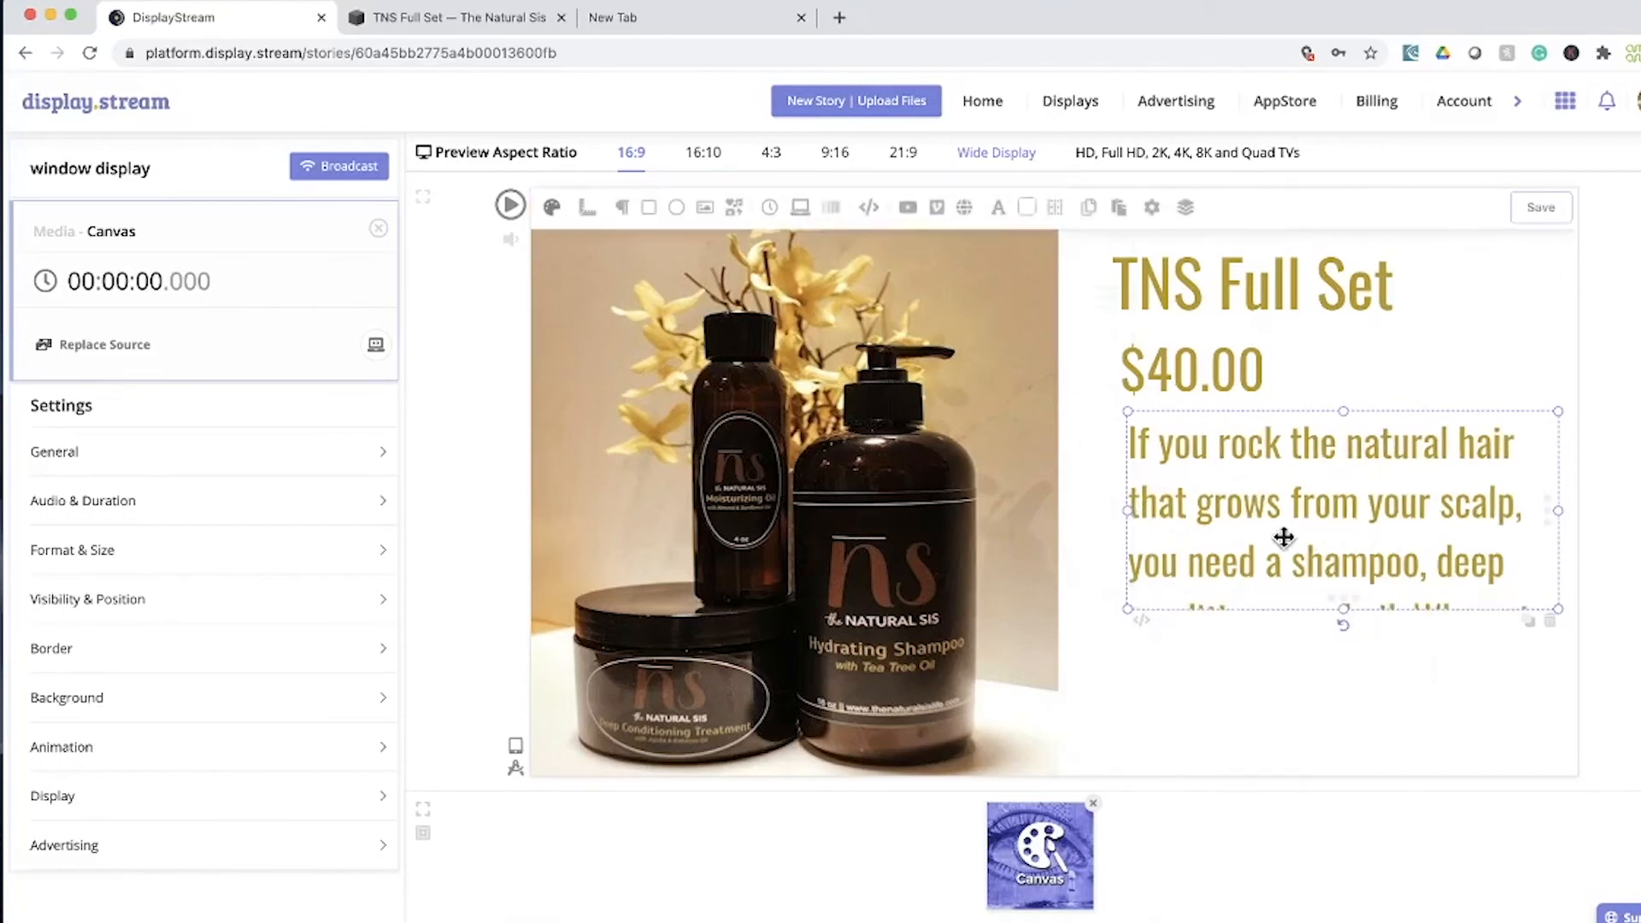
Reduce the description text's size to 13% and its line height to 15%
click(998, 210)
drag(960, 341, 929, 346)
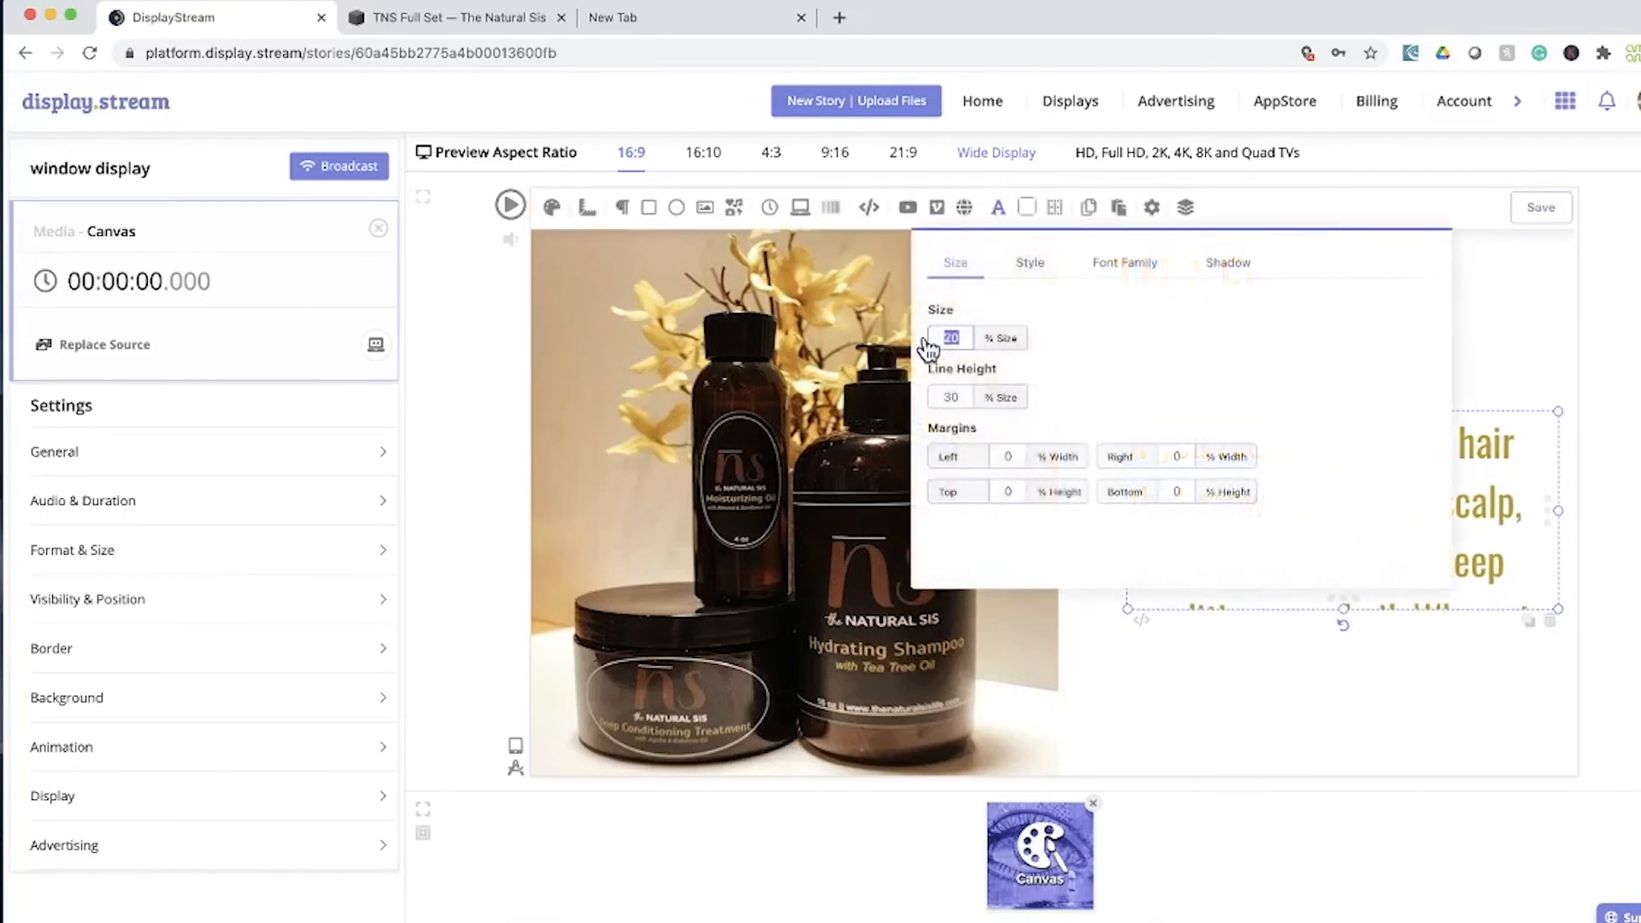
text(13)
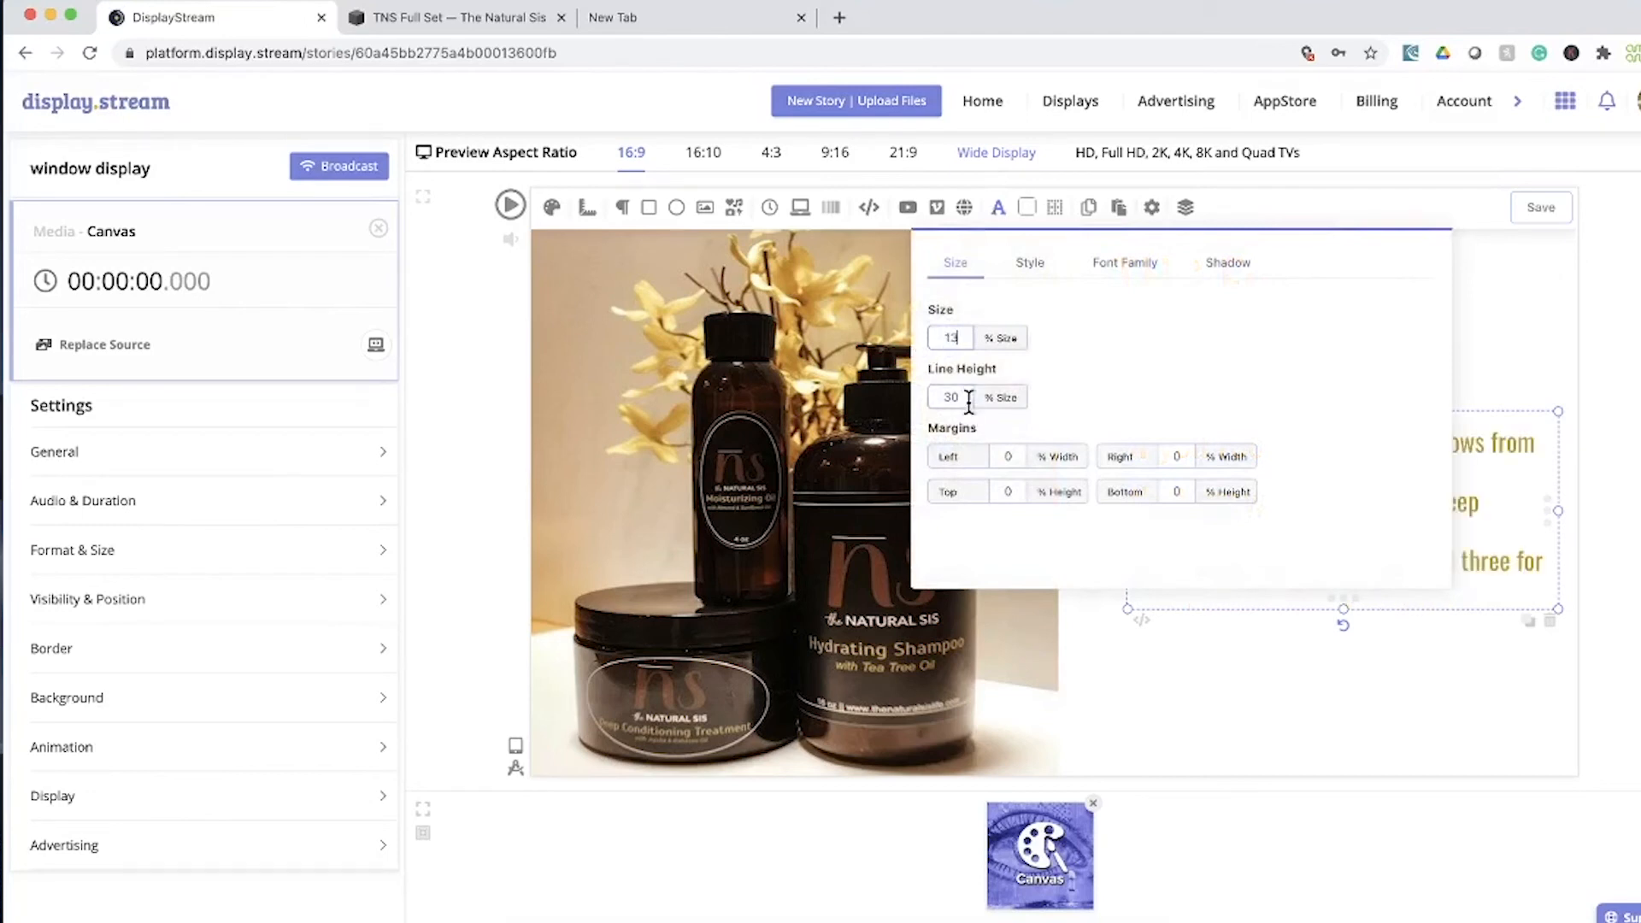
text(15)
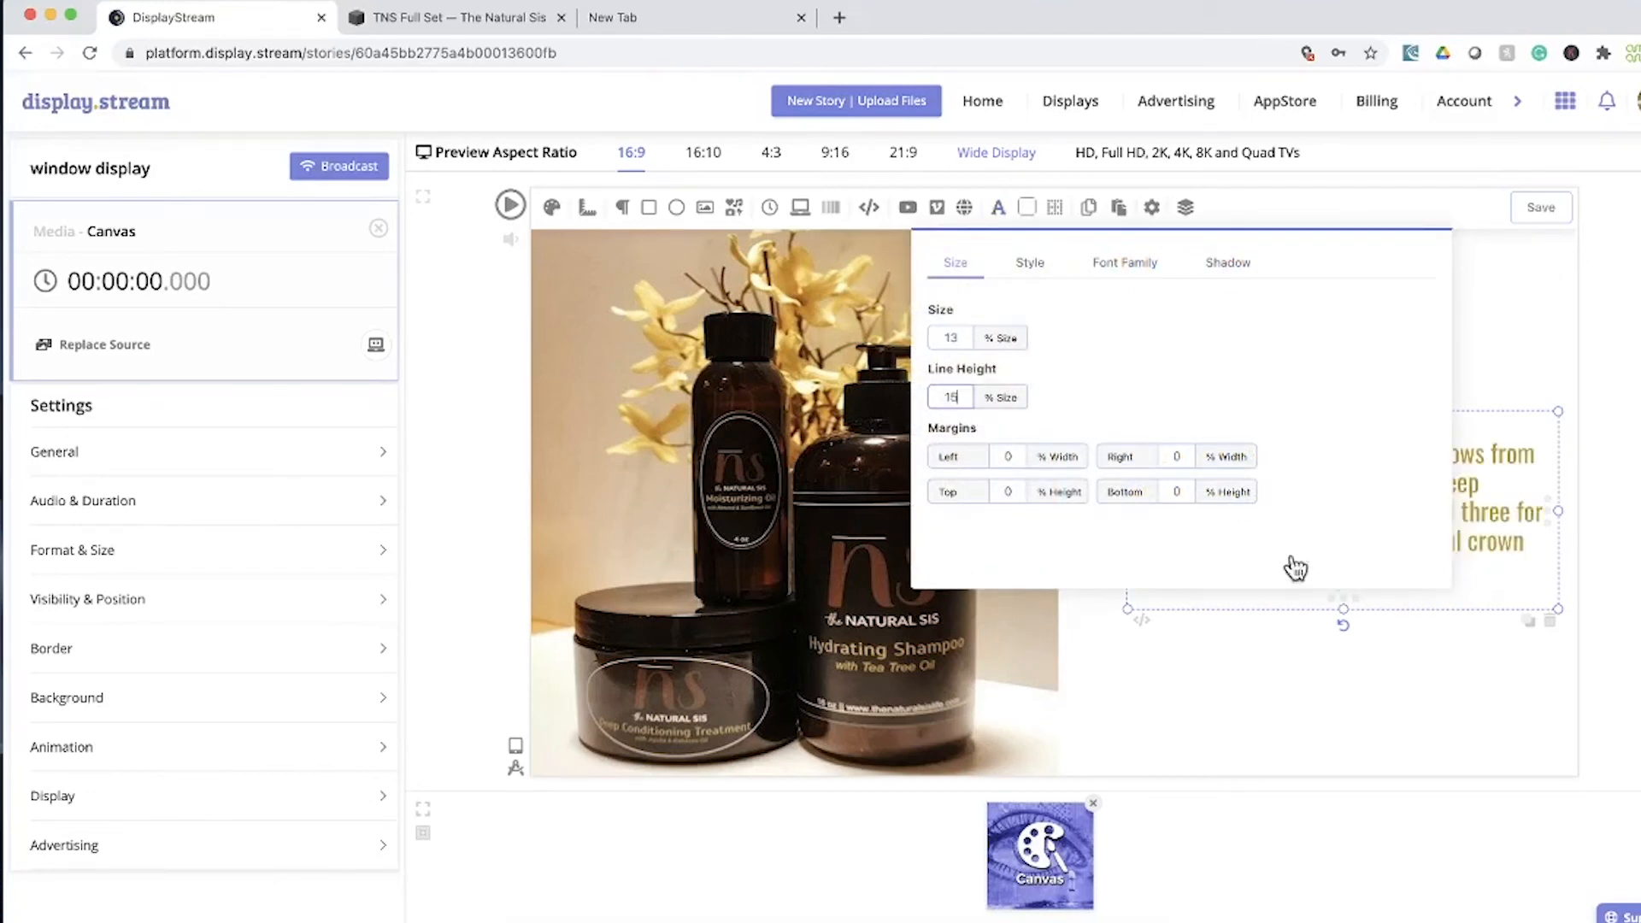
click(1473, 416)
Move the description up slightly beneath the price and nudge the "TNS Full Set" title a little to the right
click(1260, 524)
drag(1260, 524, 1256, 509)
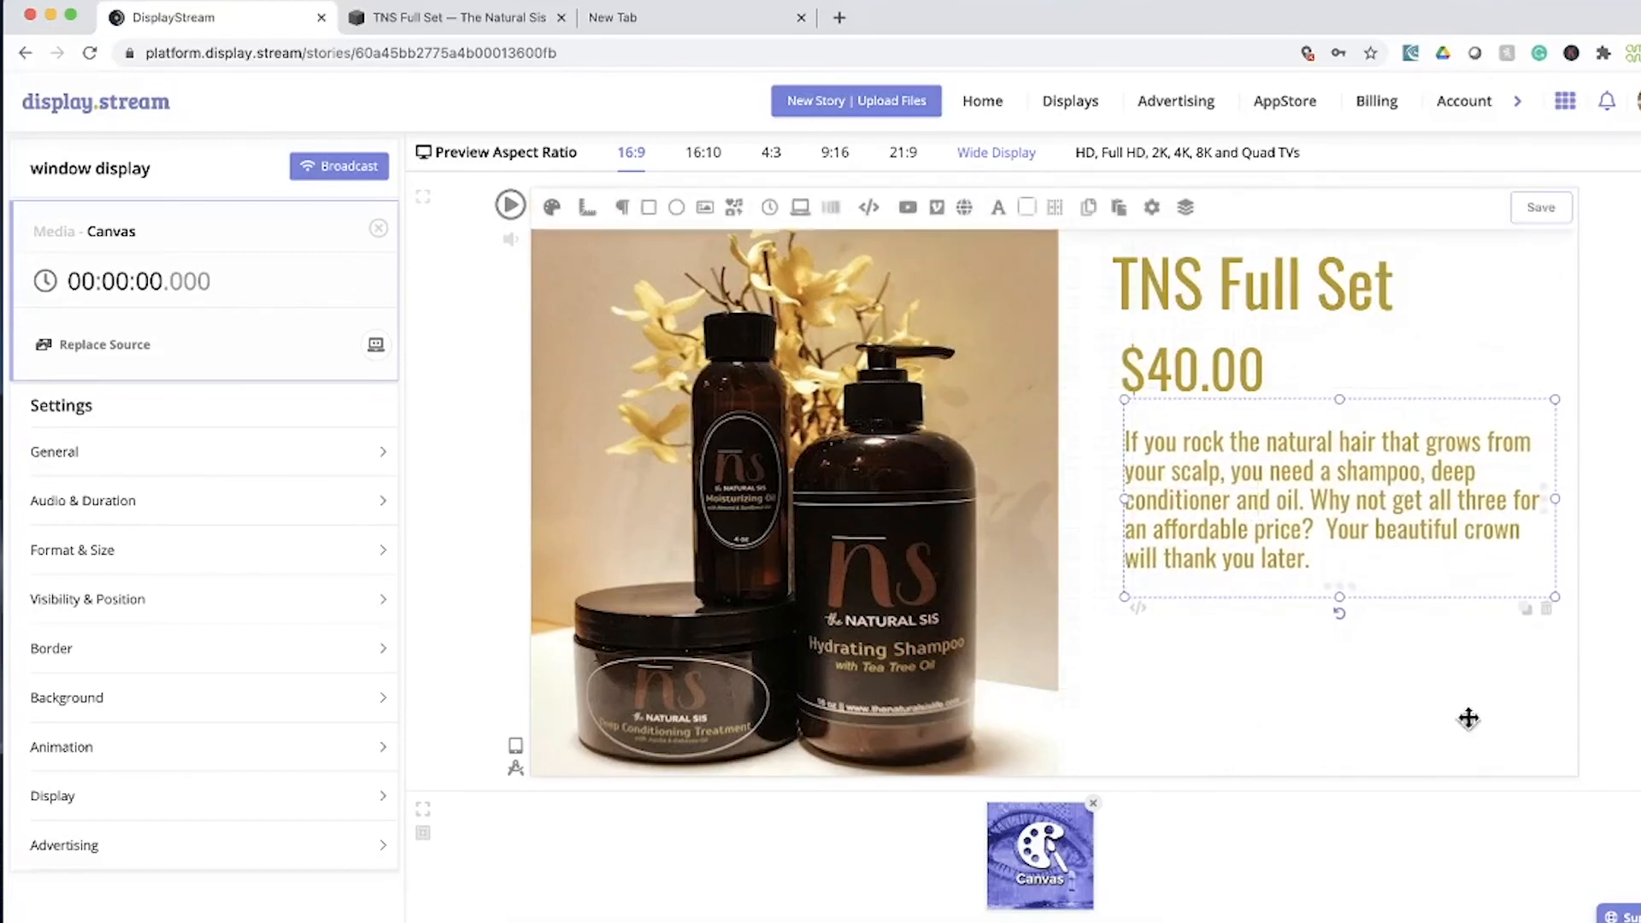
drag(1246, 510, 1246, 506)
click(1229, 295)
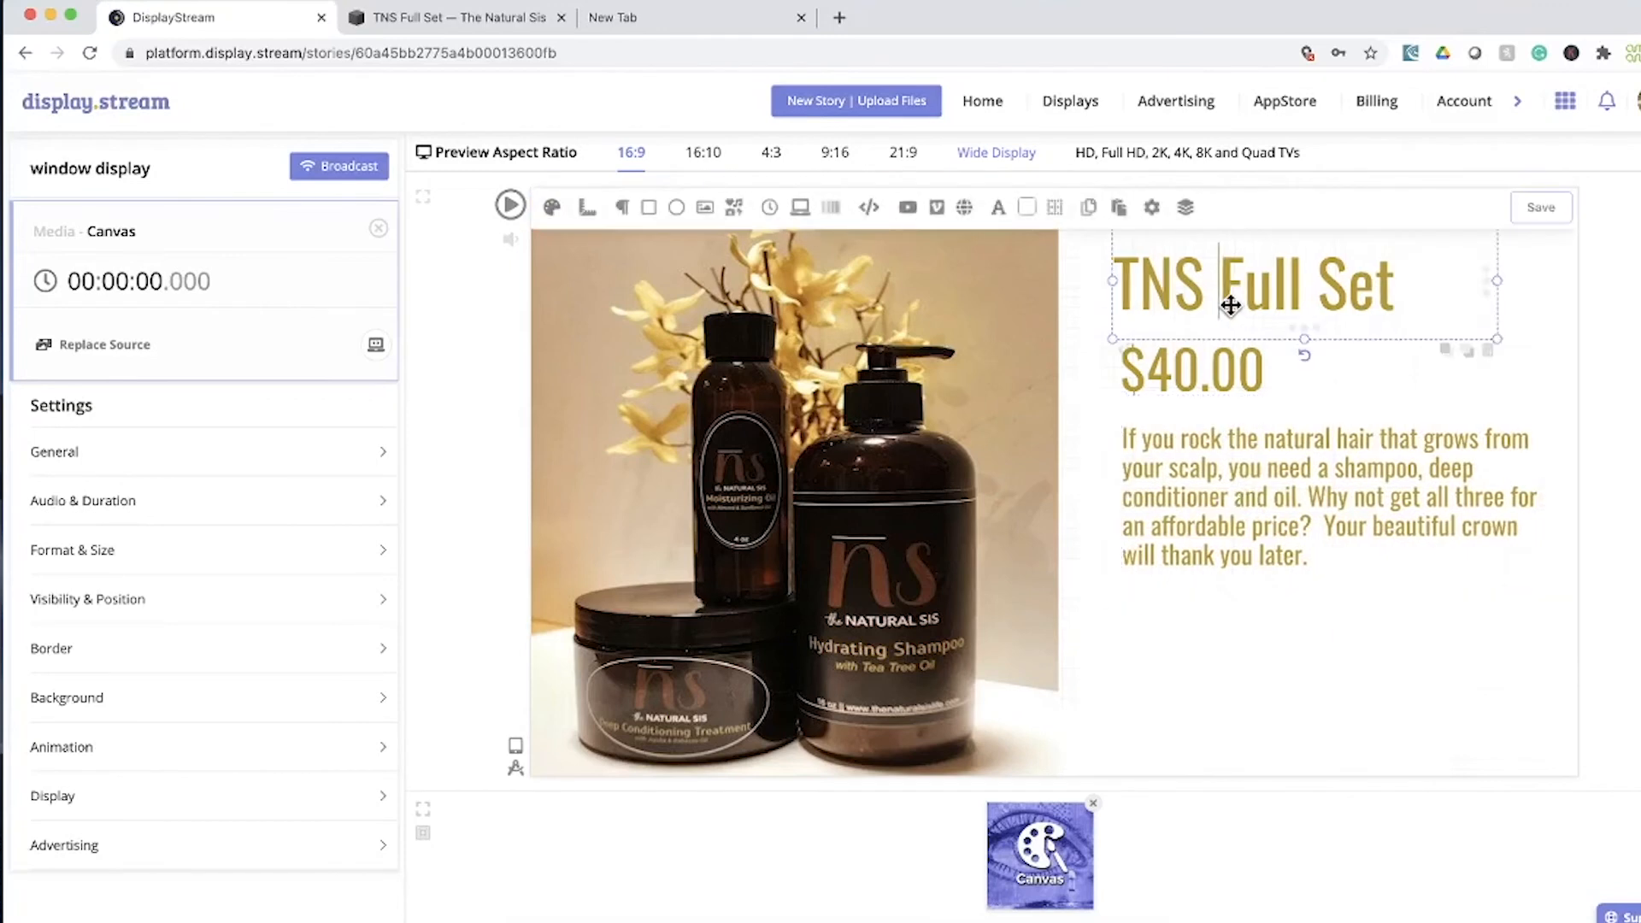
drag(1228, 295, 1231, 301)
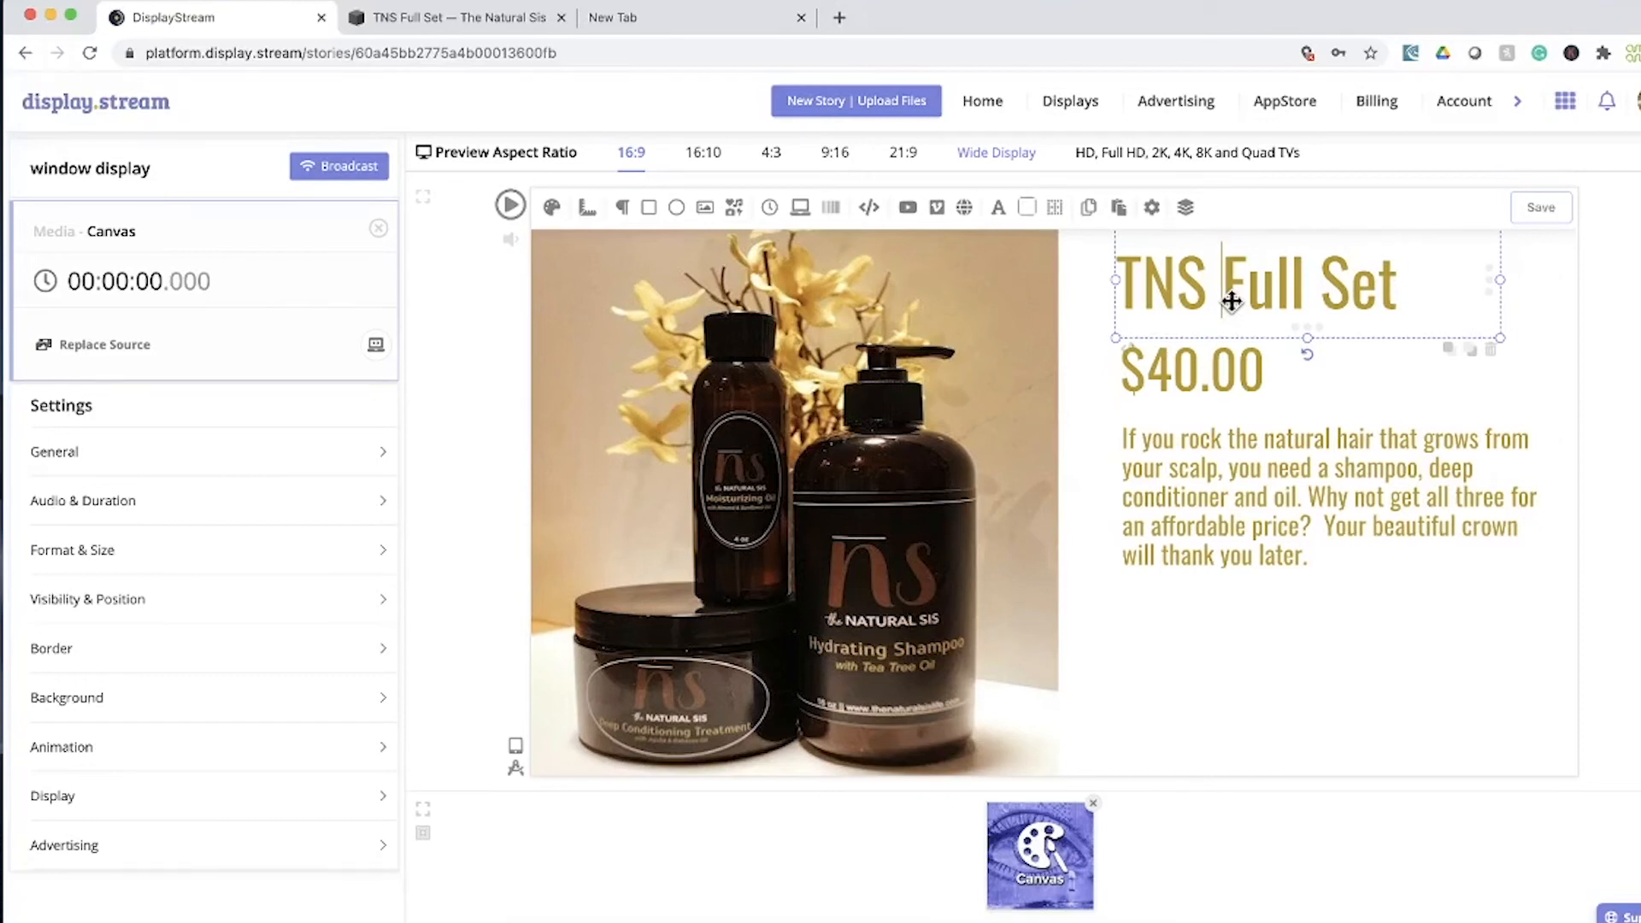
Narrow the product photo slightly from its right edge and shift the description, price and title a little to the left
click(1051, 491)
drag(1058, 479, 1029, 479)
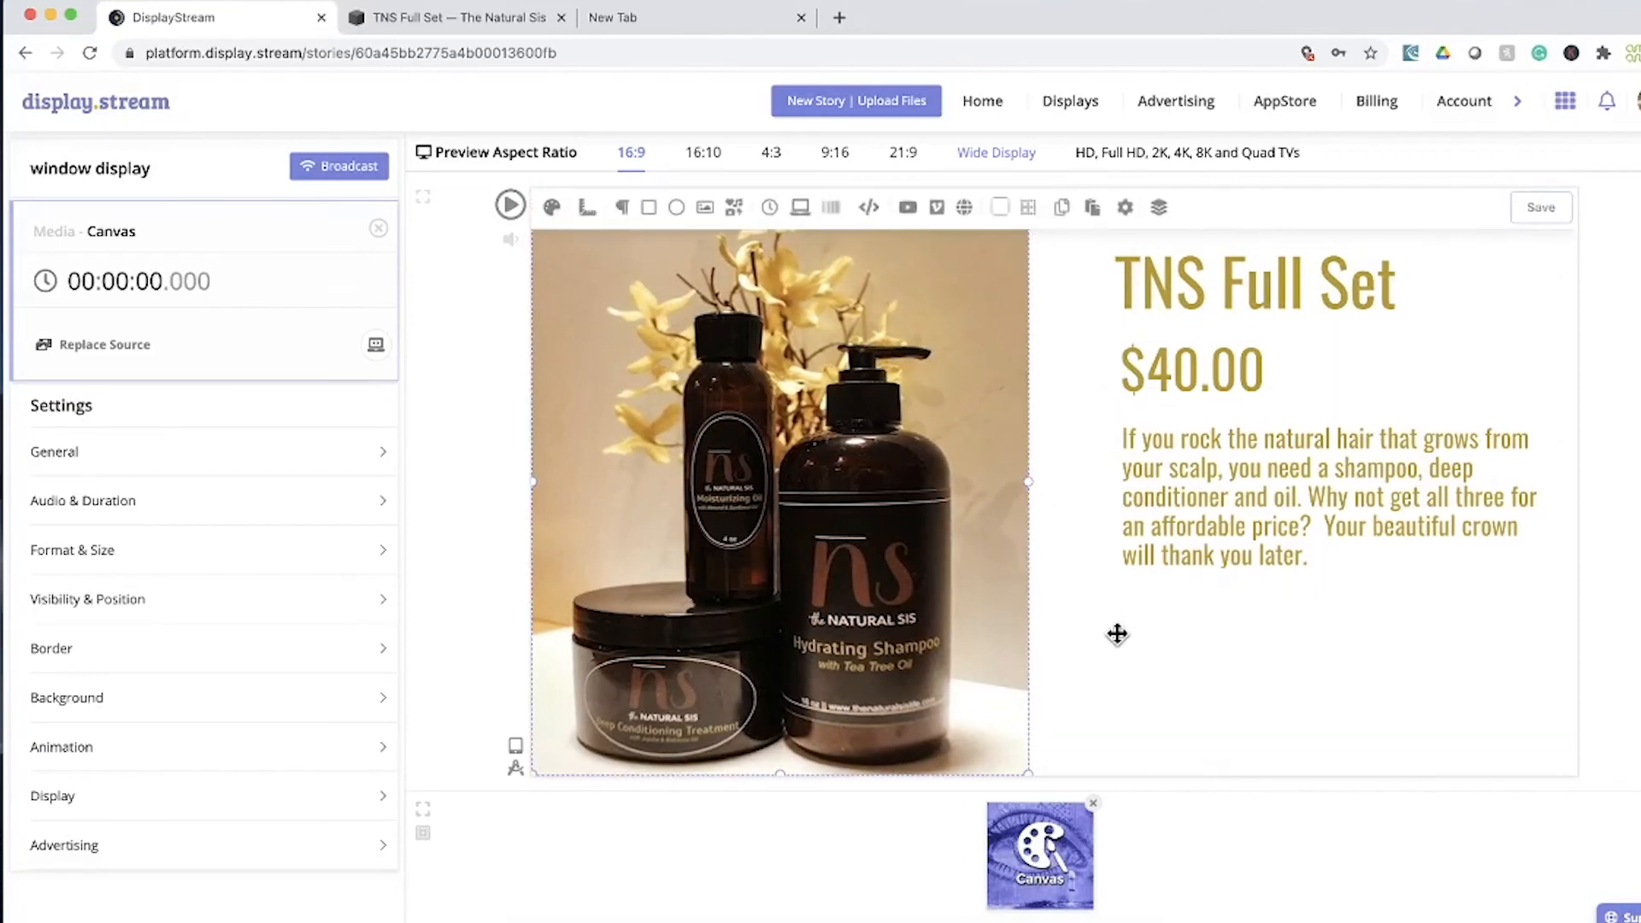
click(1248, 469)
drag(1245, 443, 1231, 444)
click(1221, 367)
drag(1220, 368, 1207, 367)
click(1233, 279)
drag(1233, 278, 1220, 276)
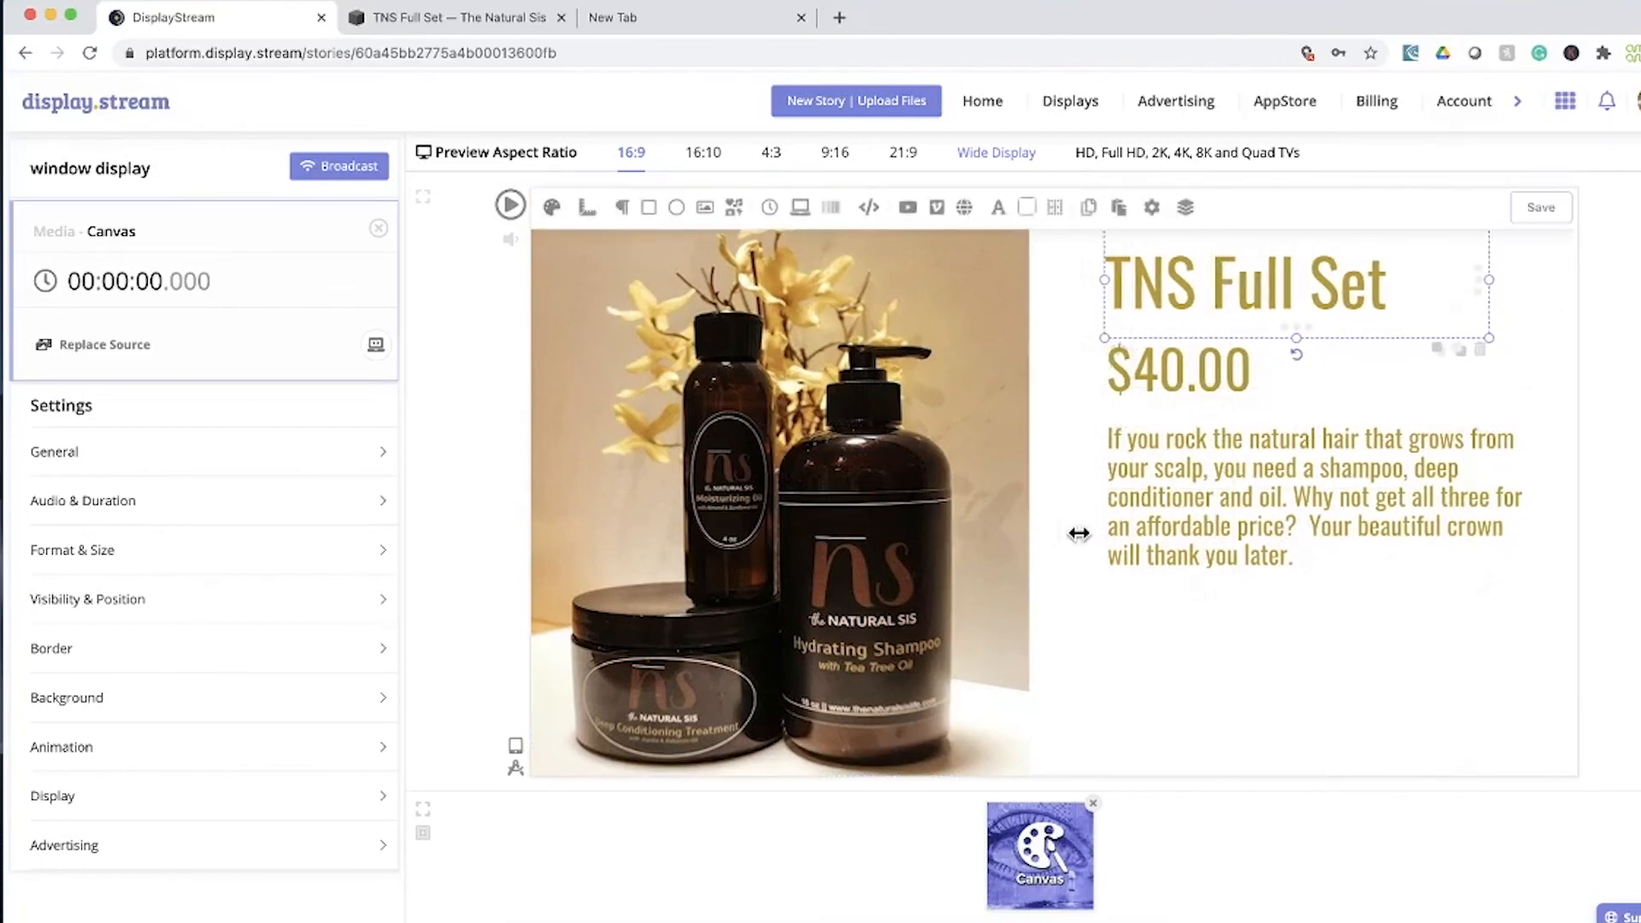
Extend the blank panel behind the text leftward to meet the narrowed photo's edge
click(1057, 502)
drag(1059, 481, 1033, 481)
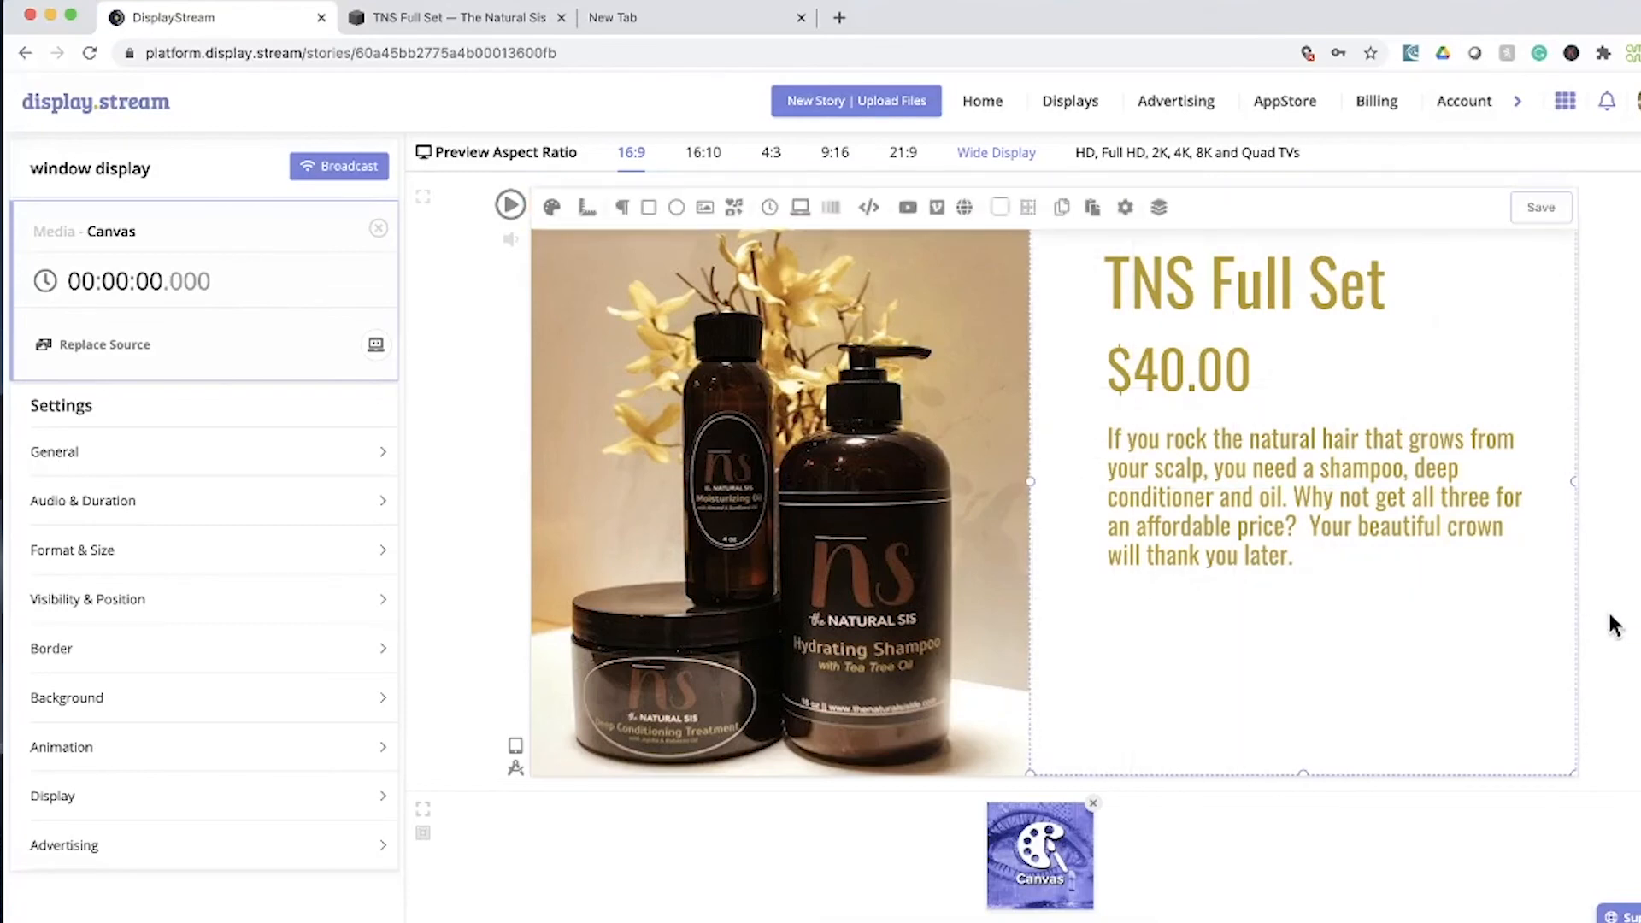
Copy the web address of the TNS Full Set product page and return to the display.stream canvas
click(475, 19)
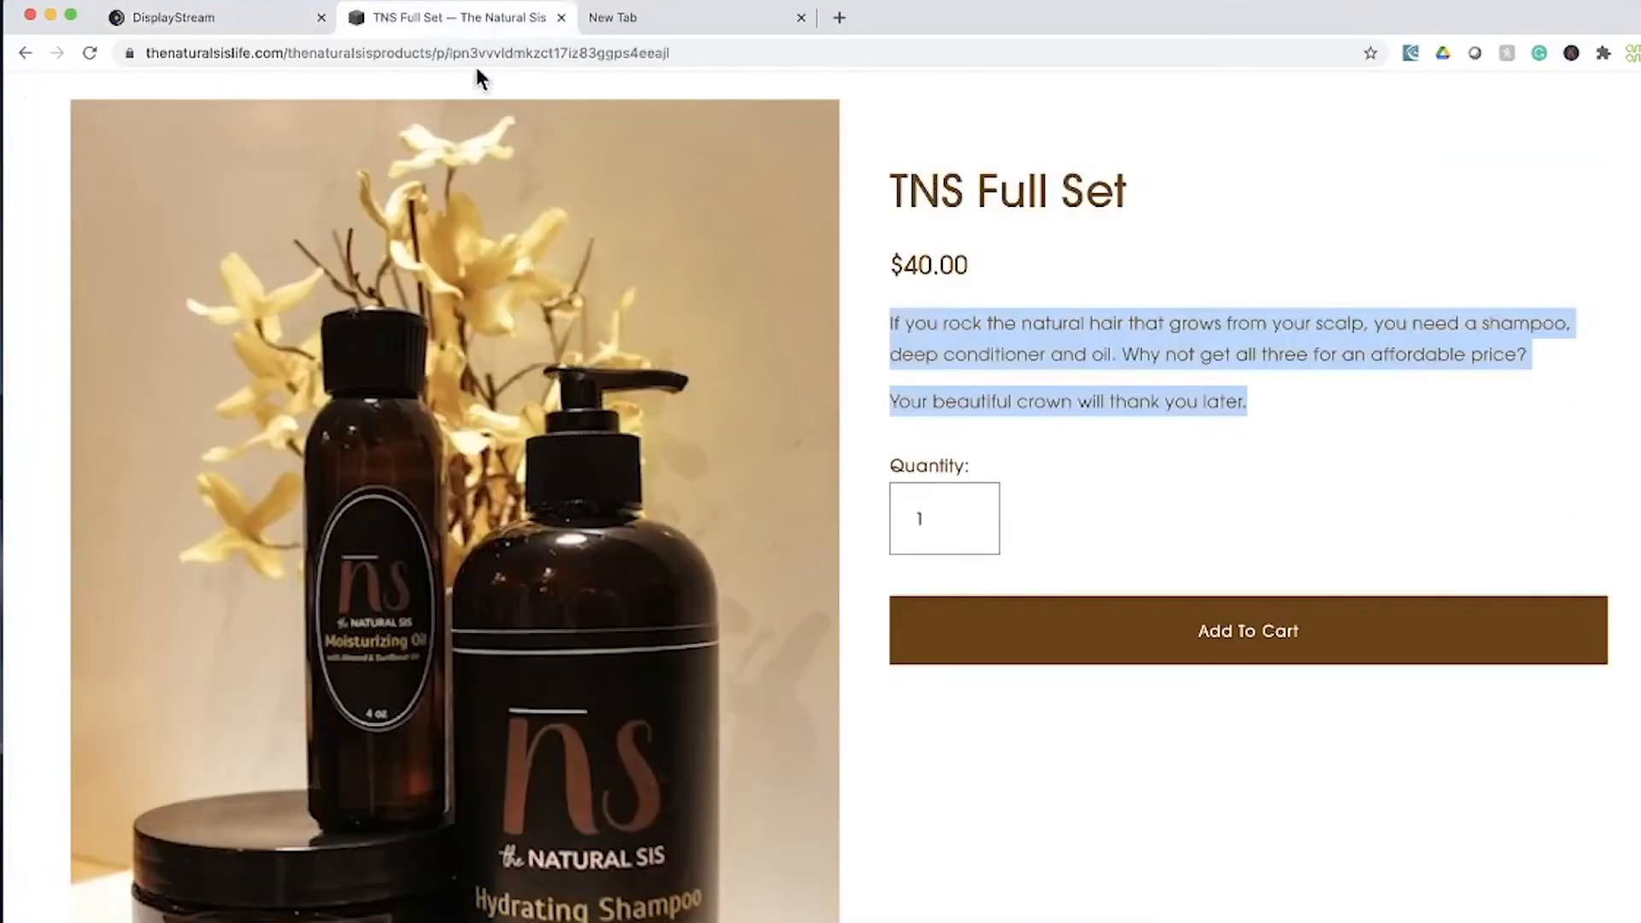
scroll(859, 286, up, 1)
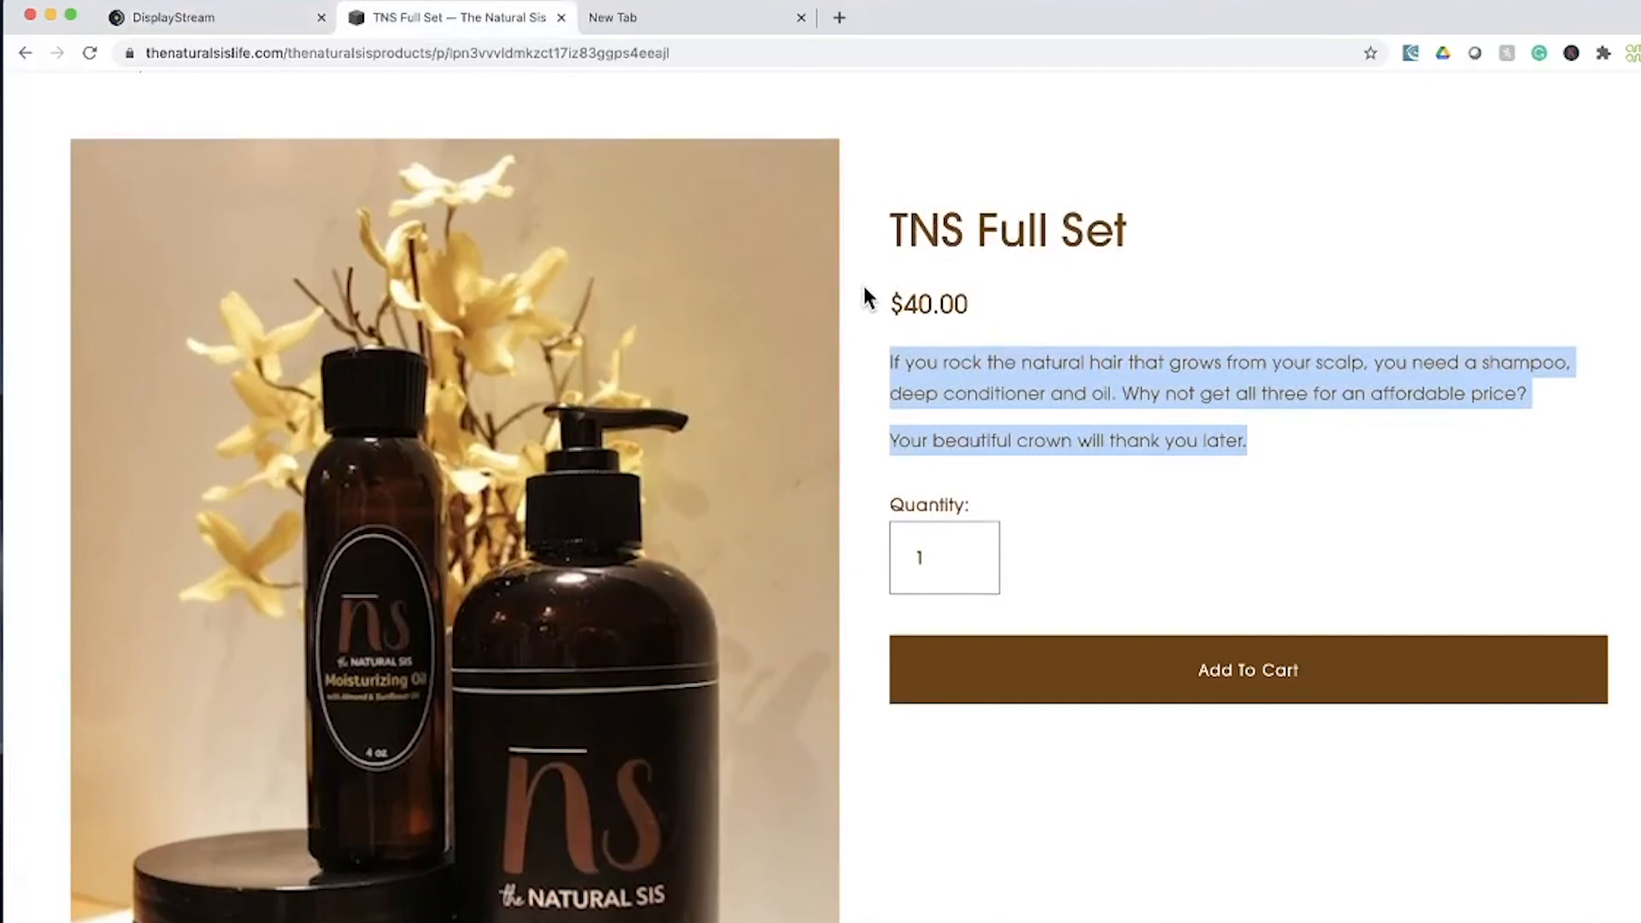
scroll(867, 297, up, 4)
click(697, 53)
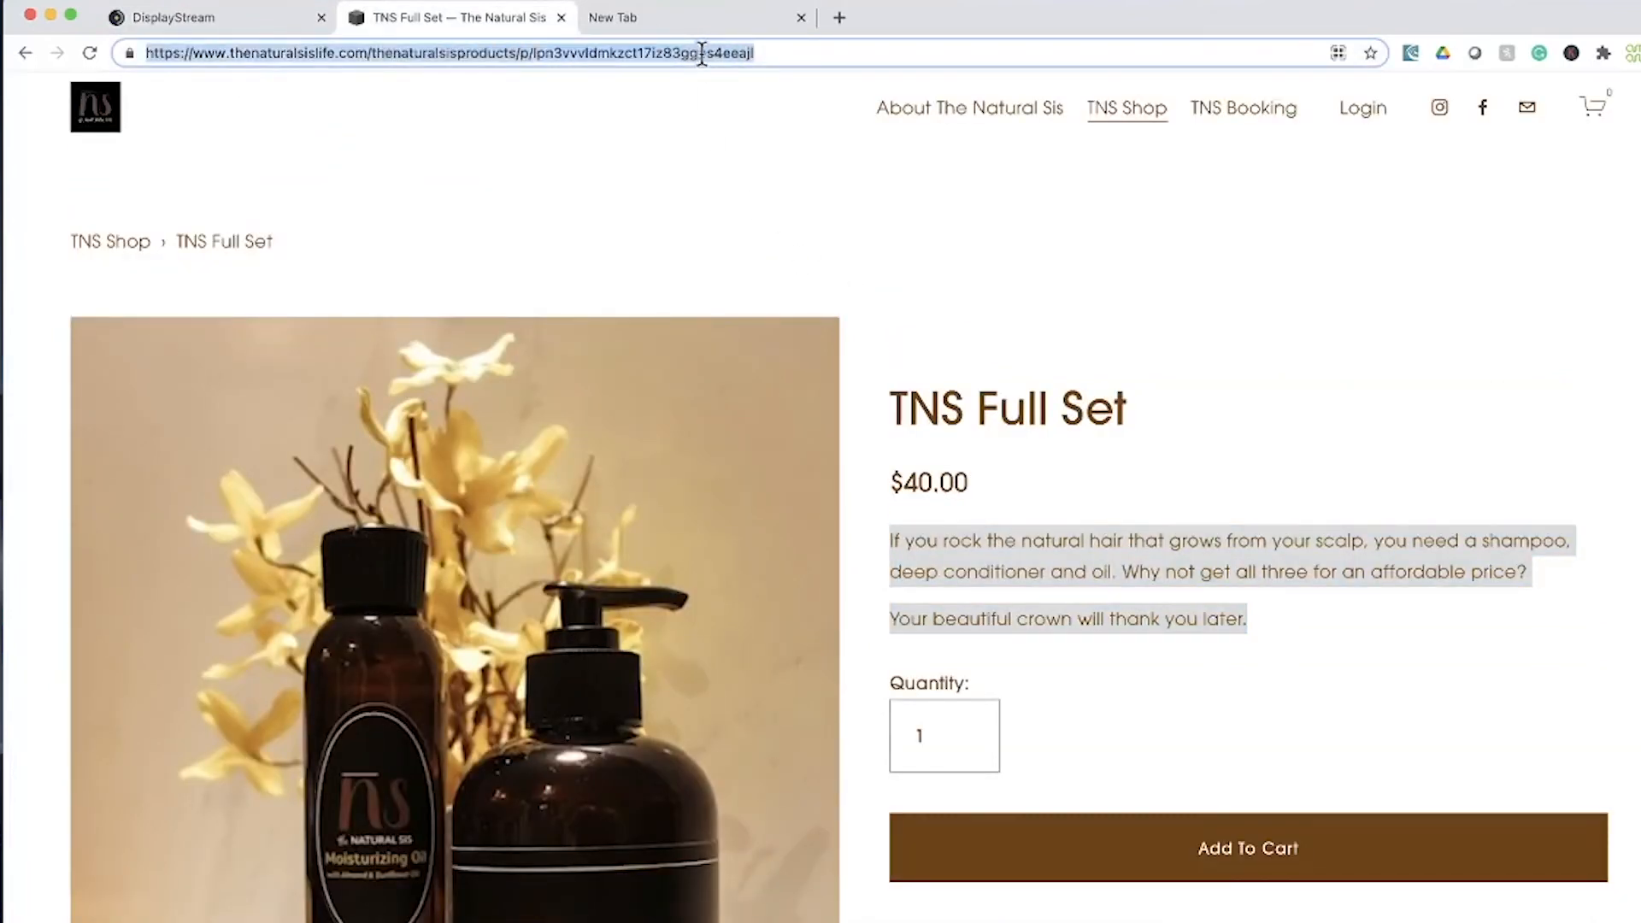
click(268, 26)
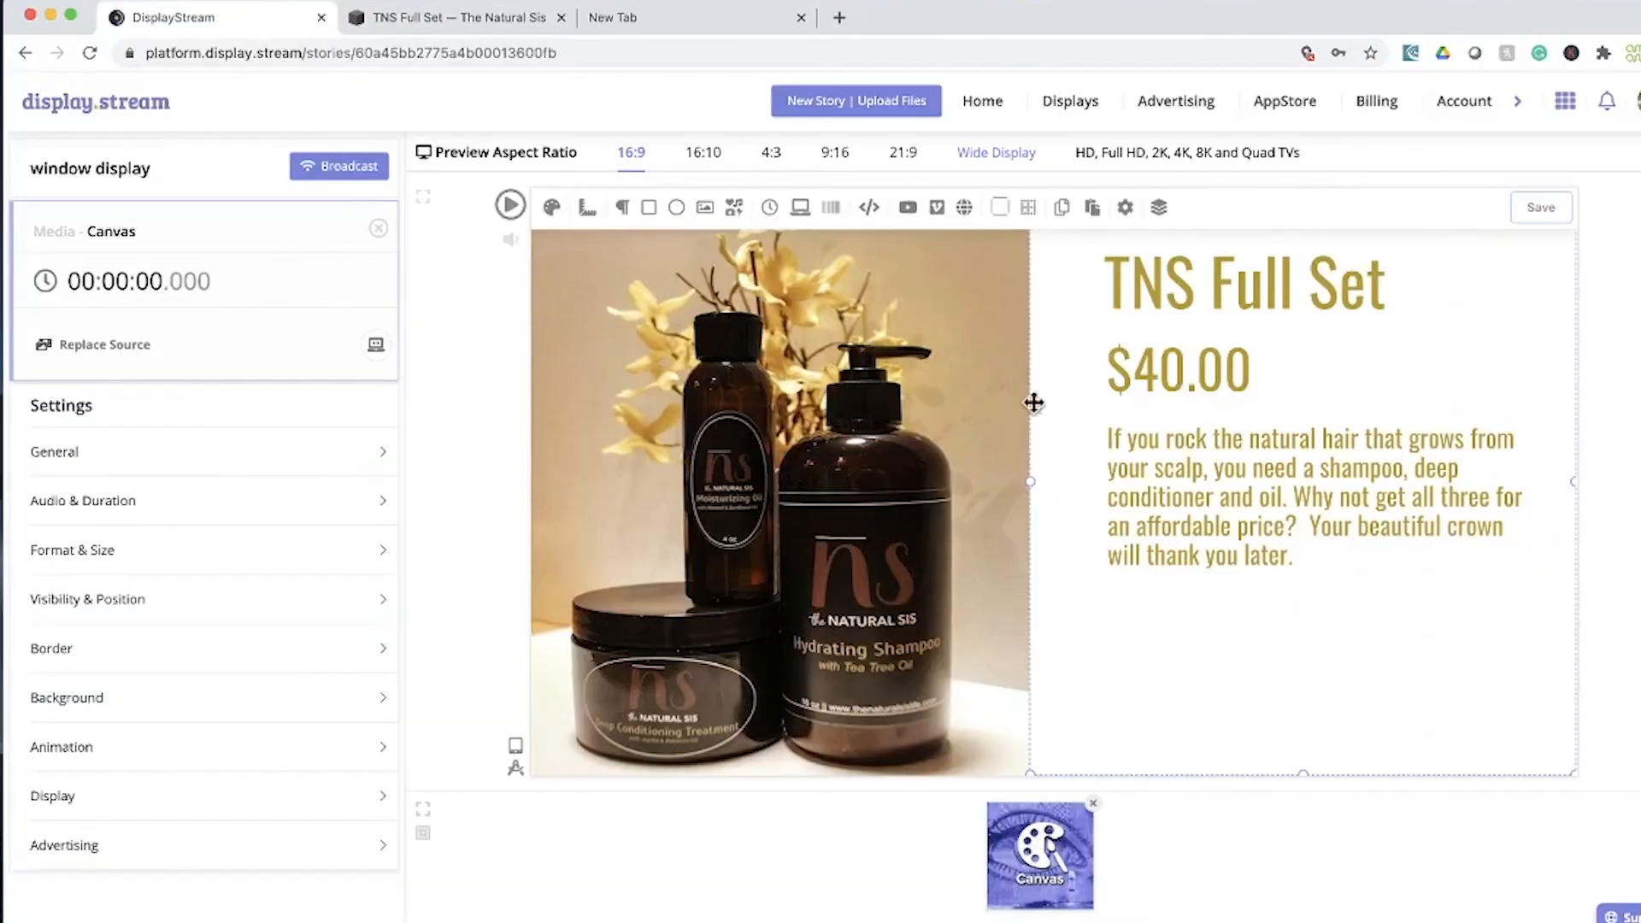
Add a QR code to the canvas using the copied TNS Full Set page address as its content
click(552, 212)
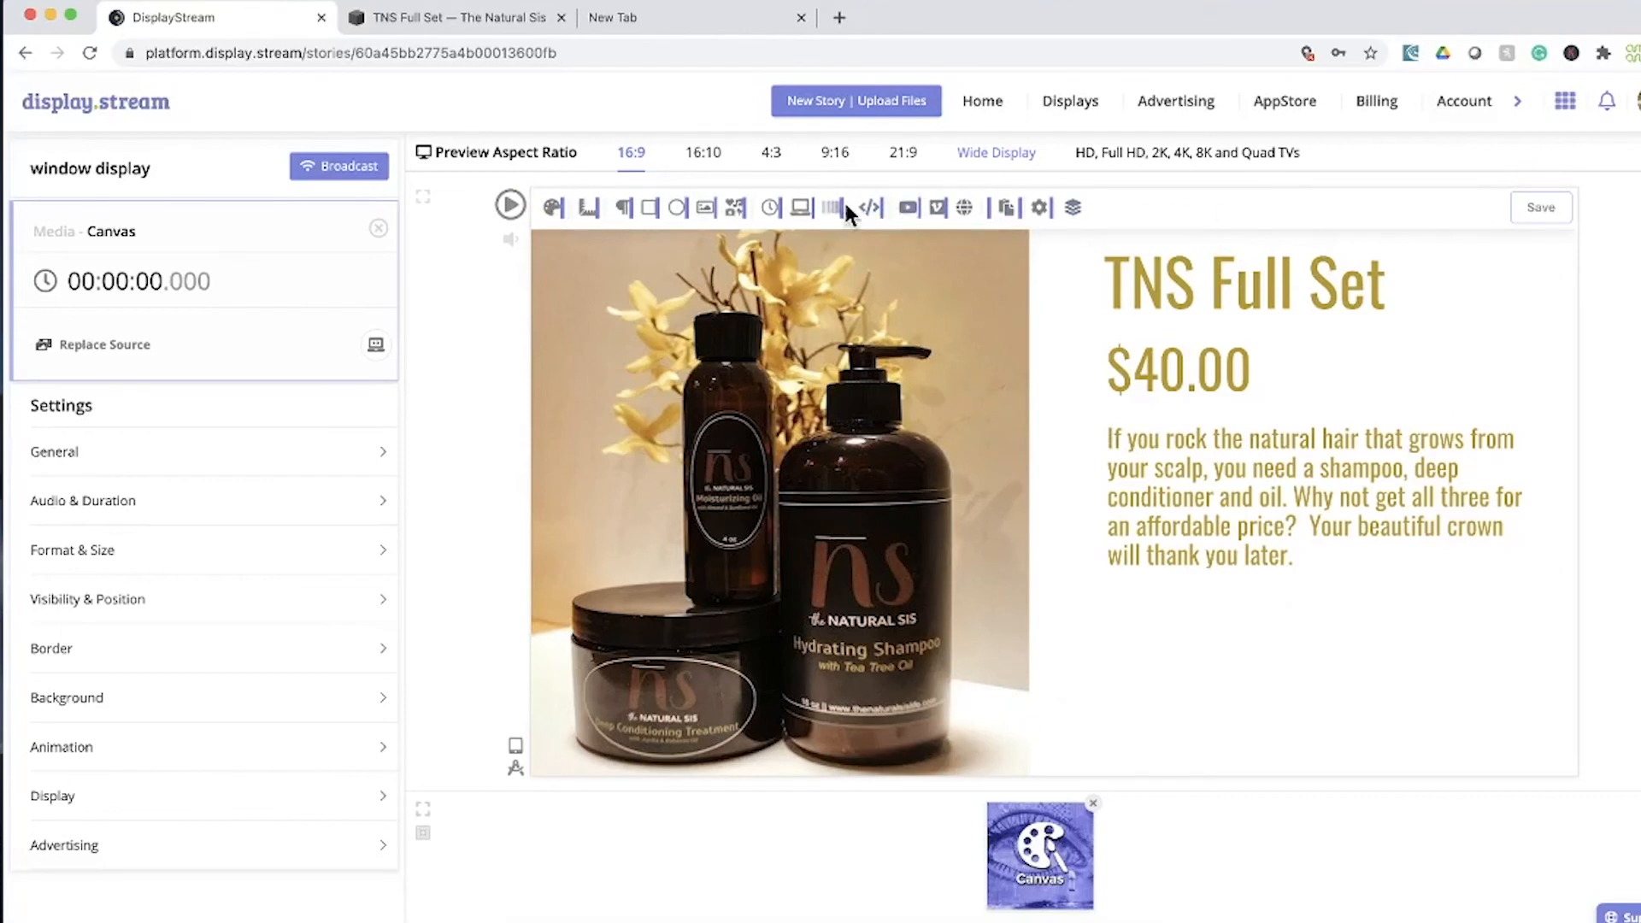
click(833, 211)
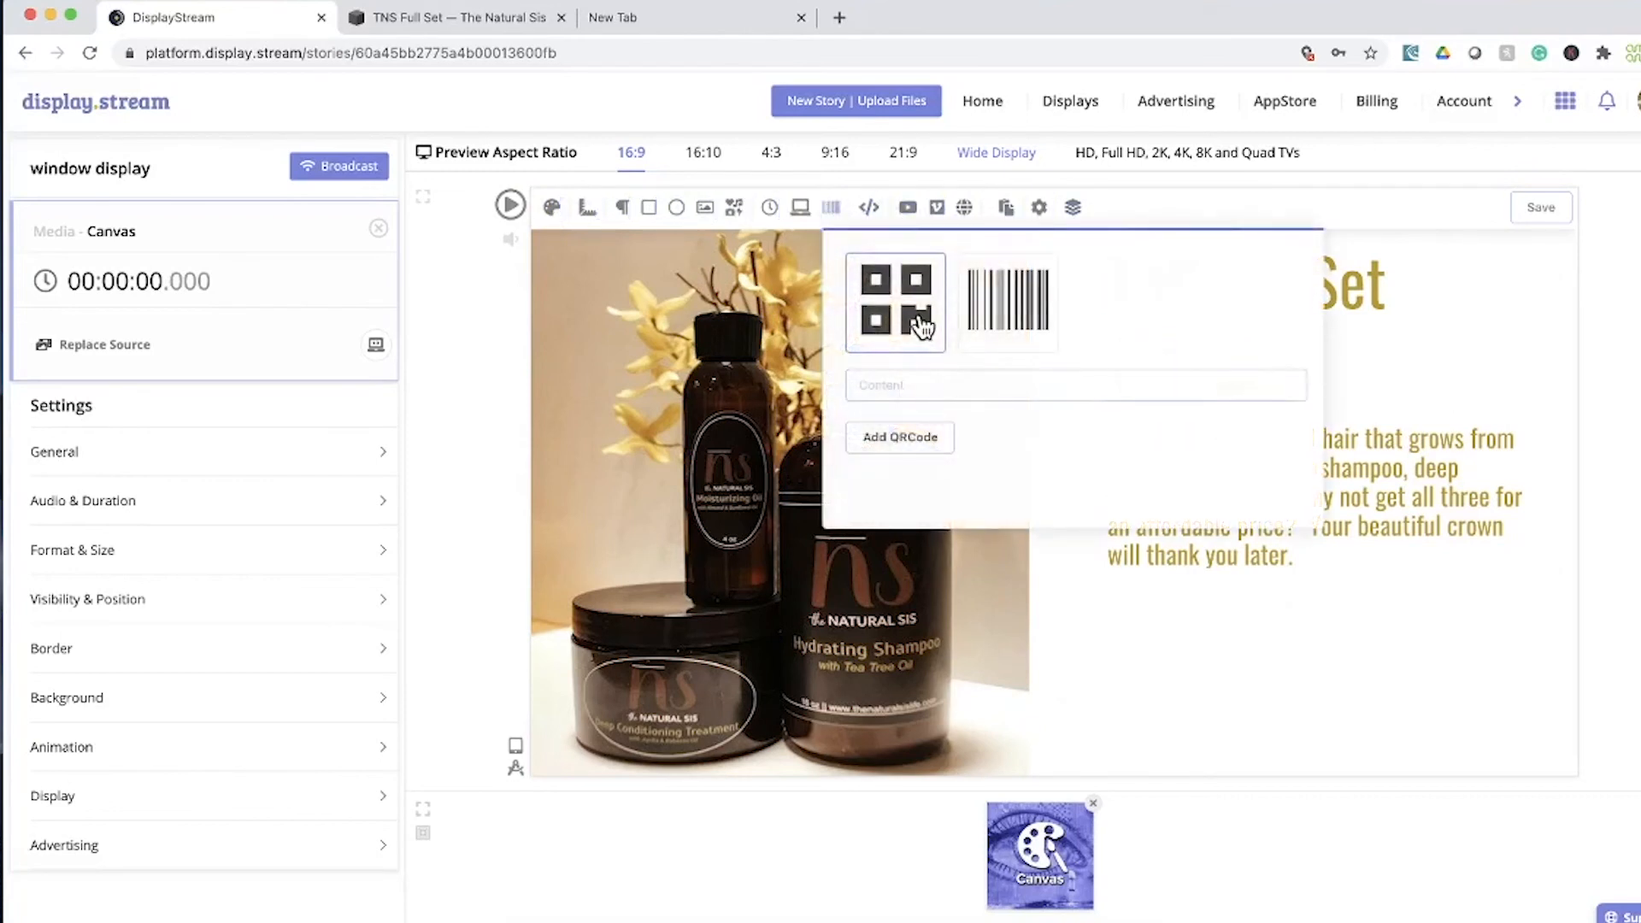
click(919, 388)
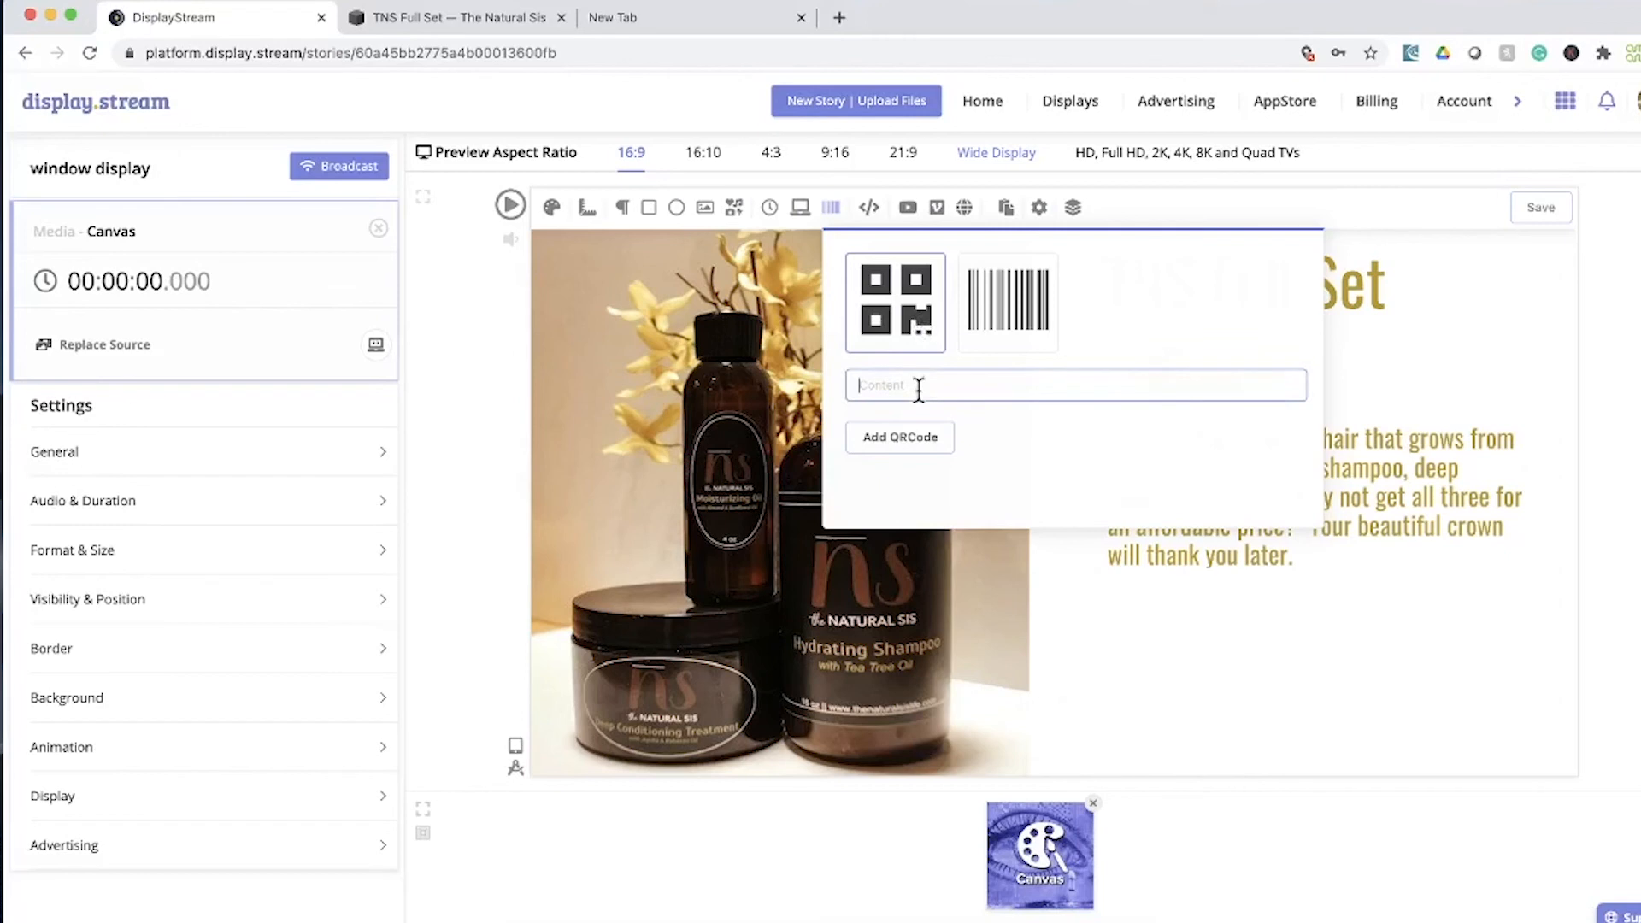
key(super+v)
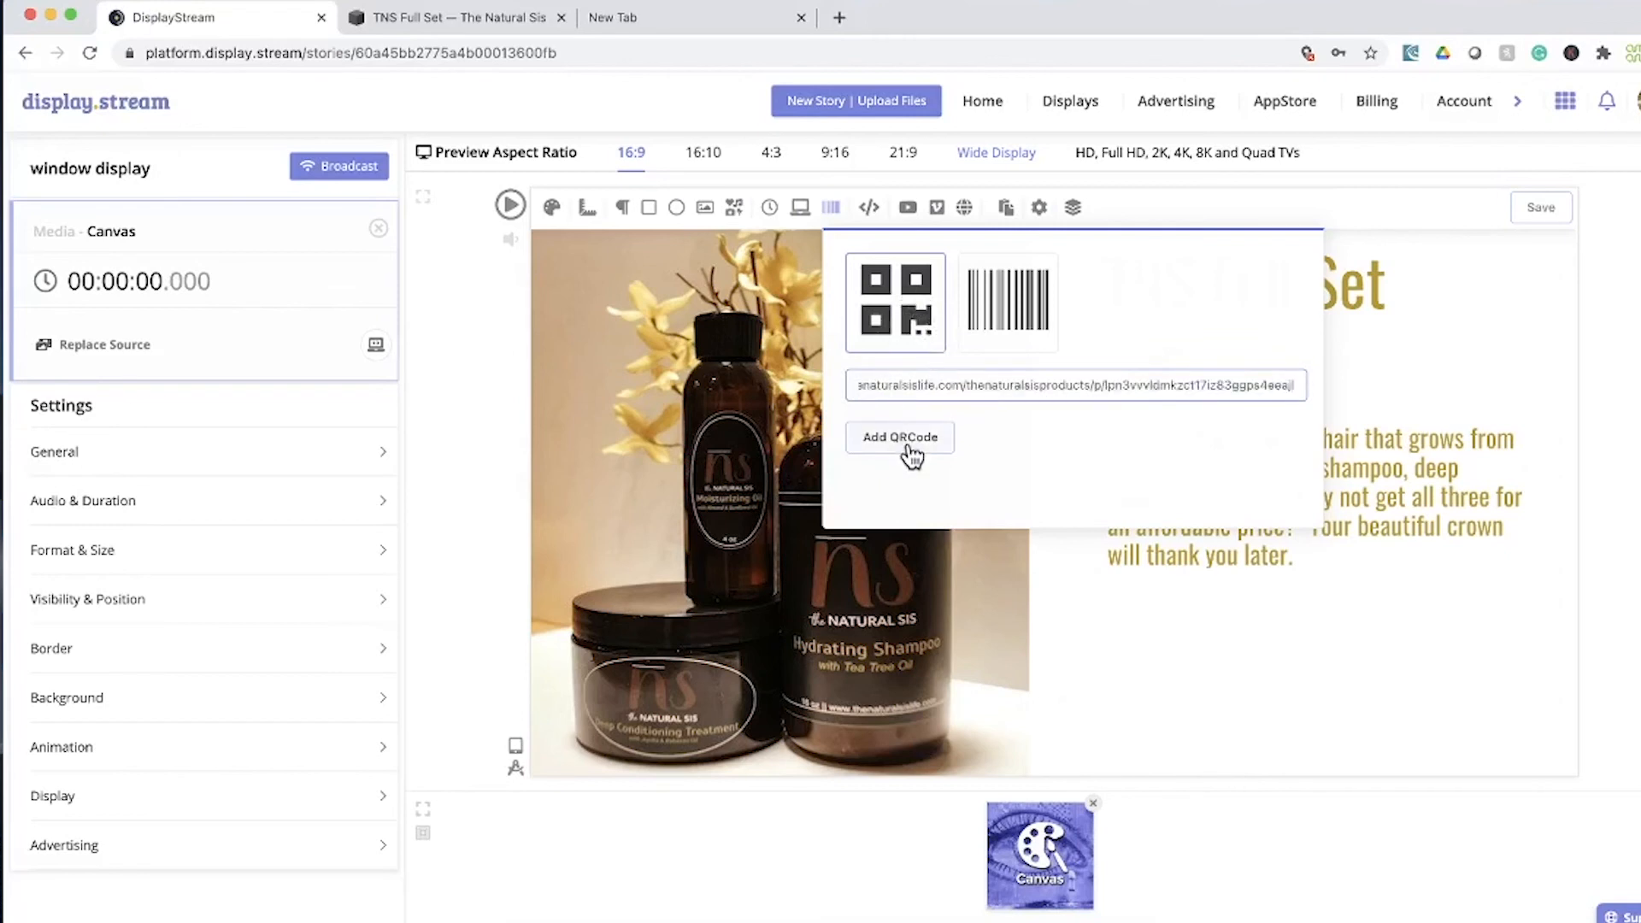
click(912, 437)
Place the QR code in the canvas's lower-right corner below the description and shrink it to fit there
drag(991, 485, 1436, 694)
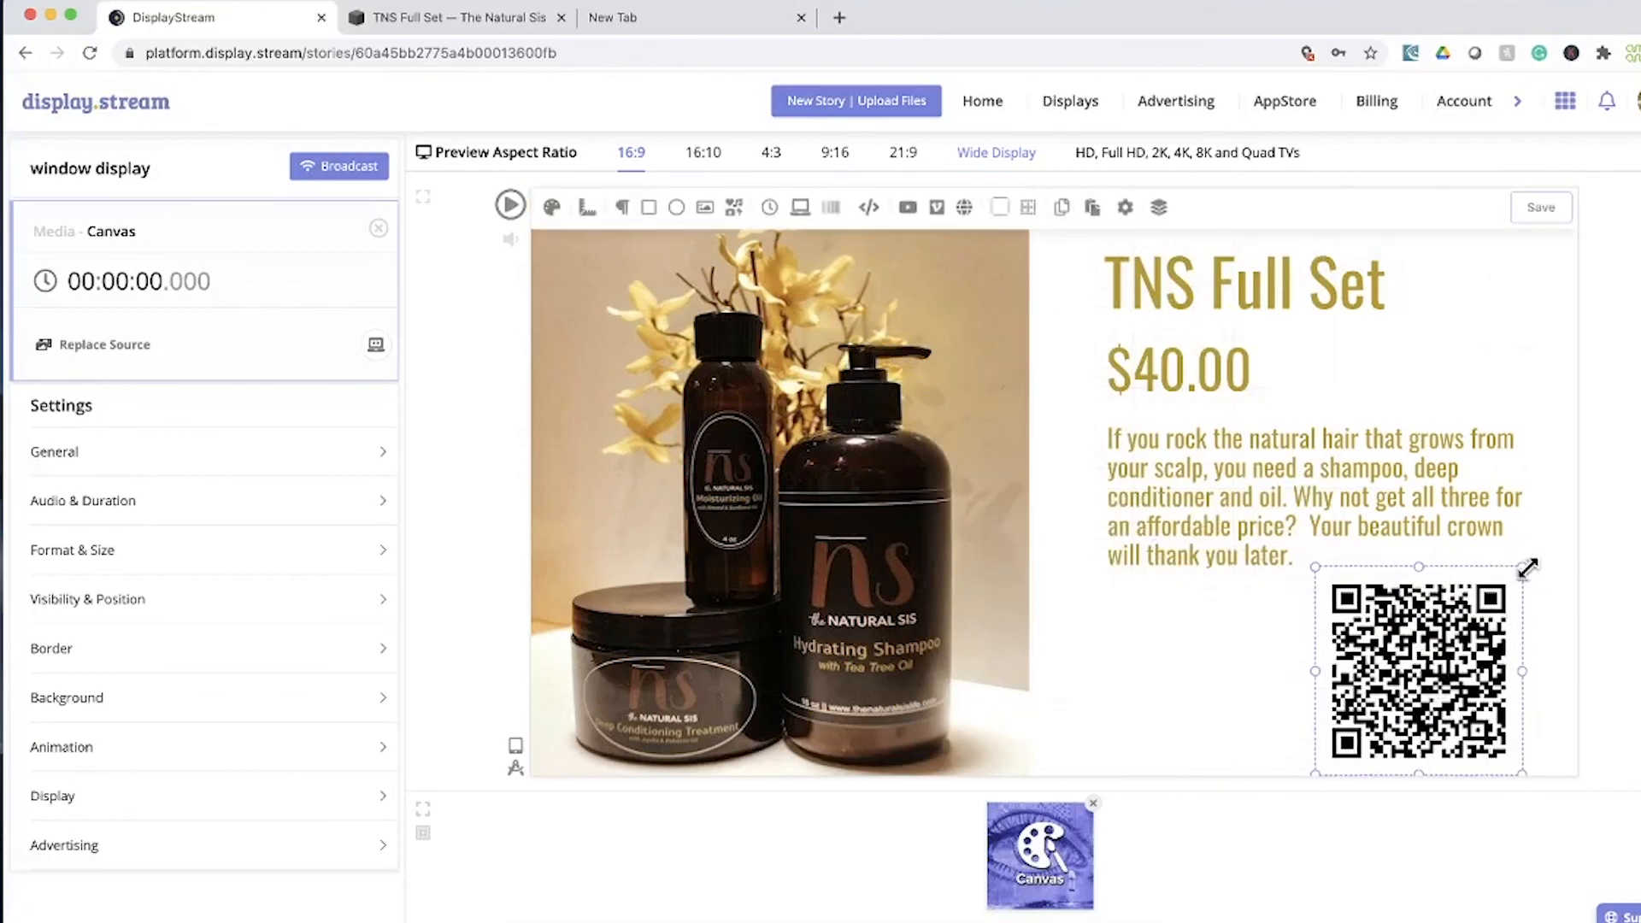
drag(1527, 568, 1458, 629)
drag(1400, 709, 1440, 693)
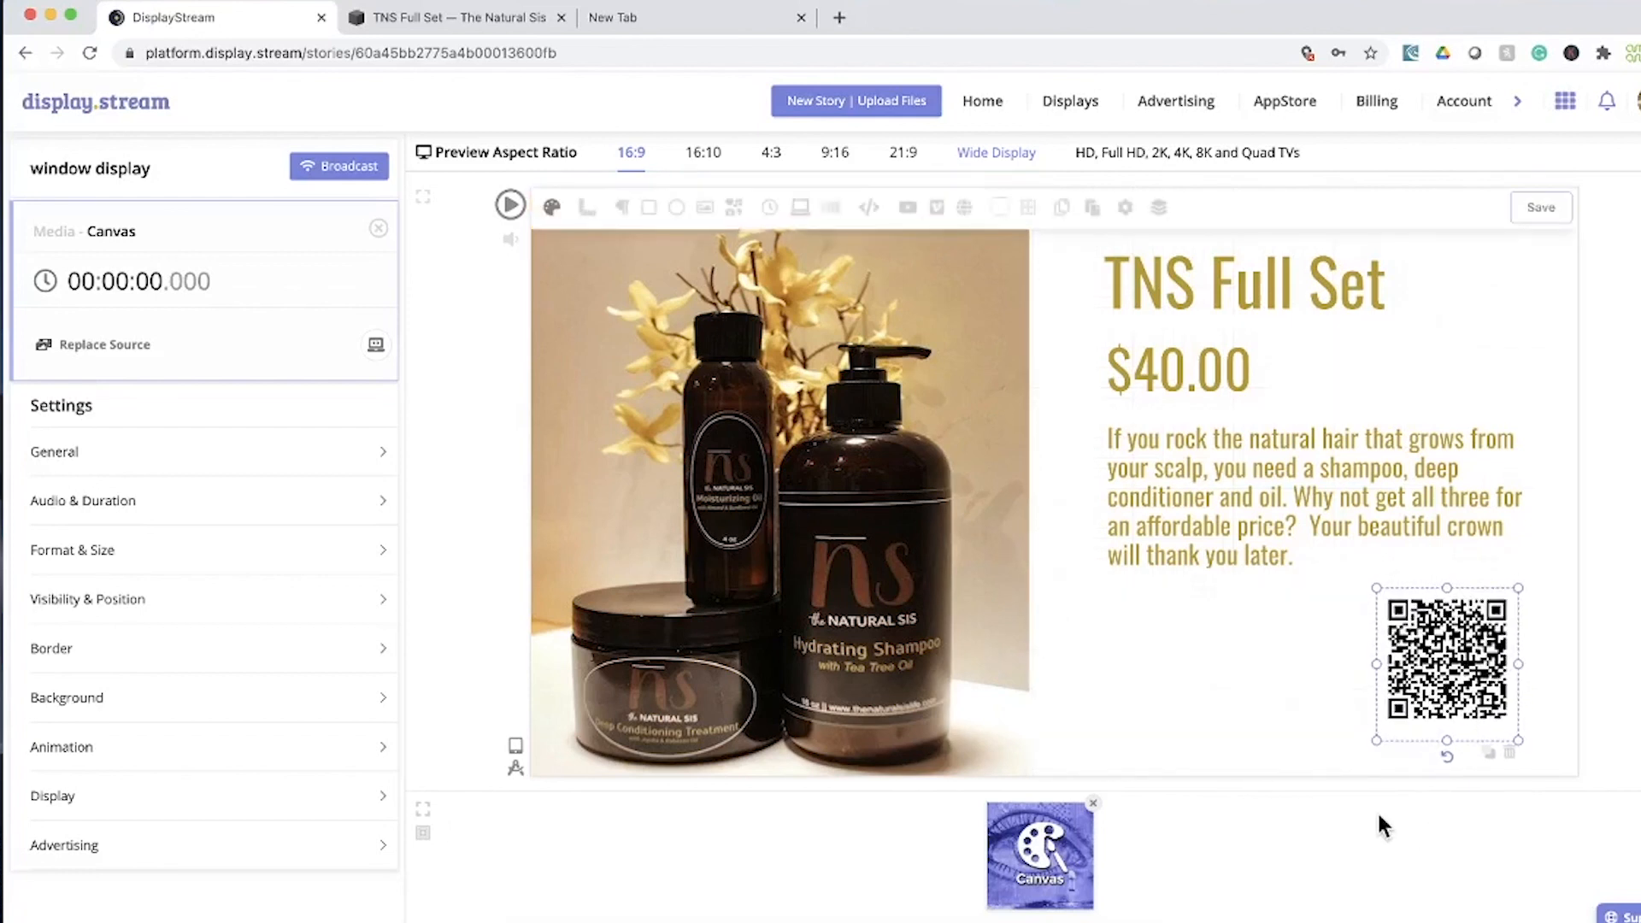
click(1245, 723)
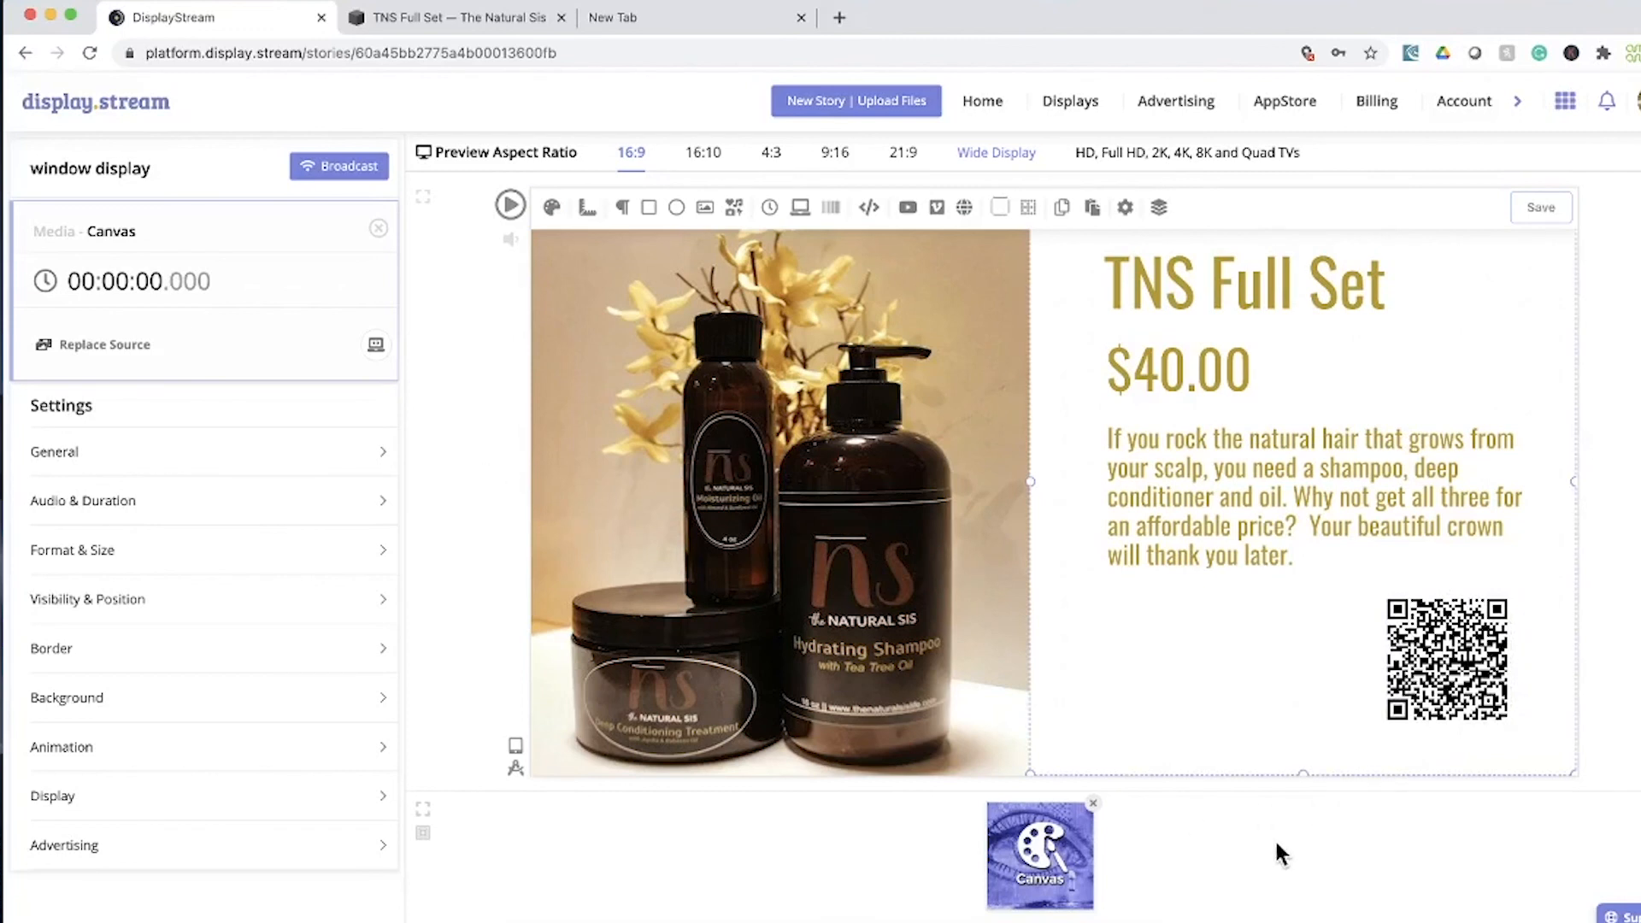
Preview the finished canvas and look over the TNS Full Set product page that the QR code links to
click(510, 205)
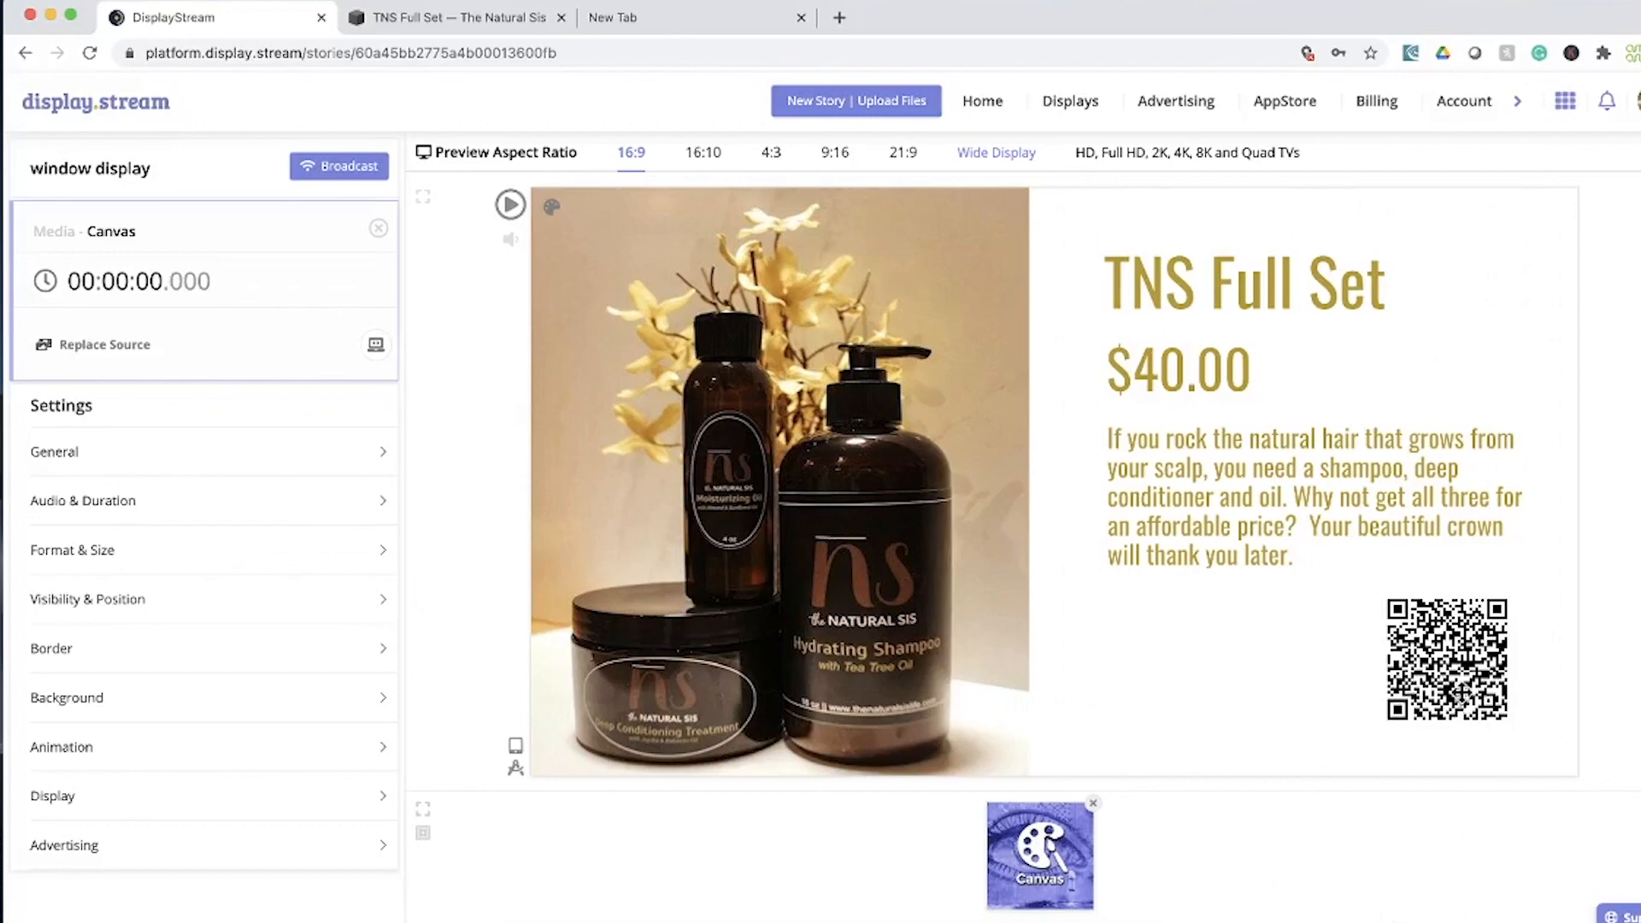
click(463, 23)
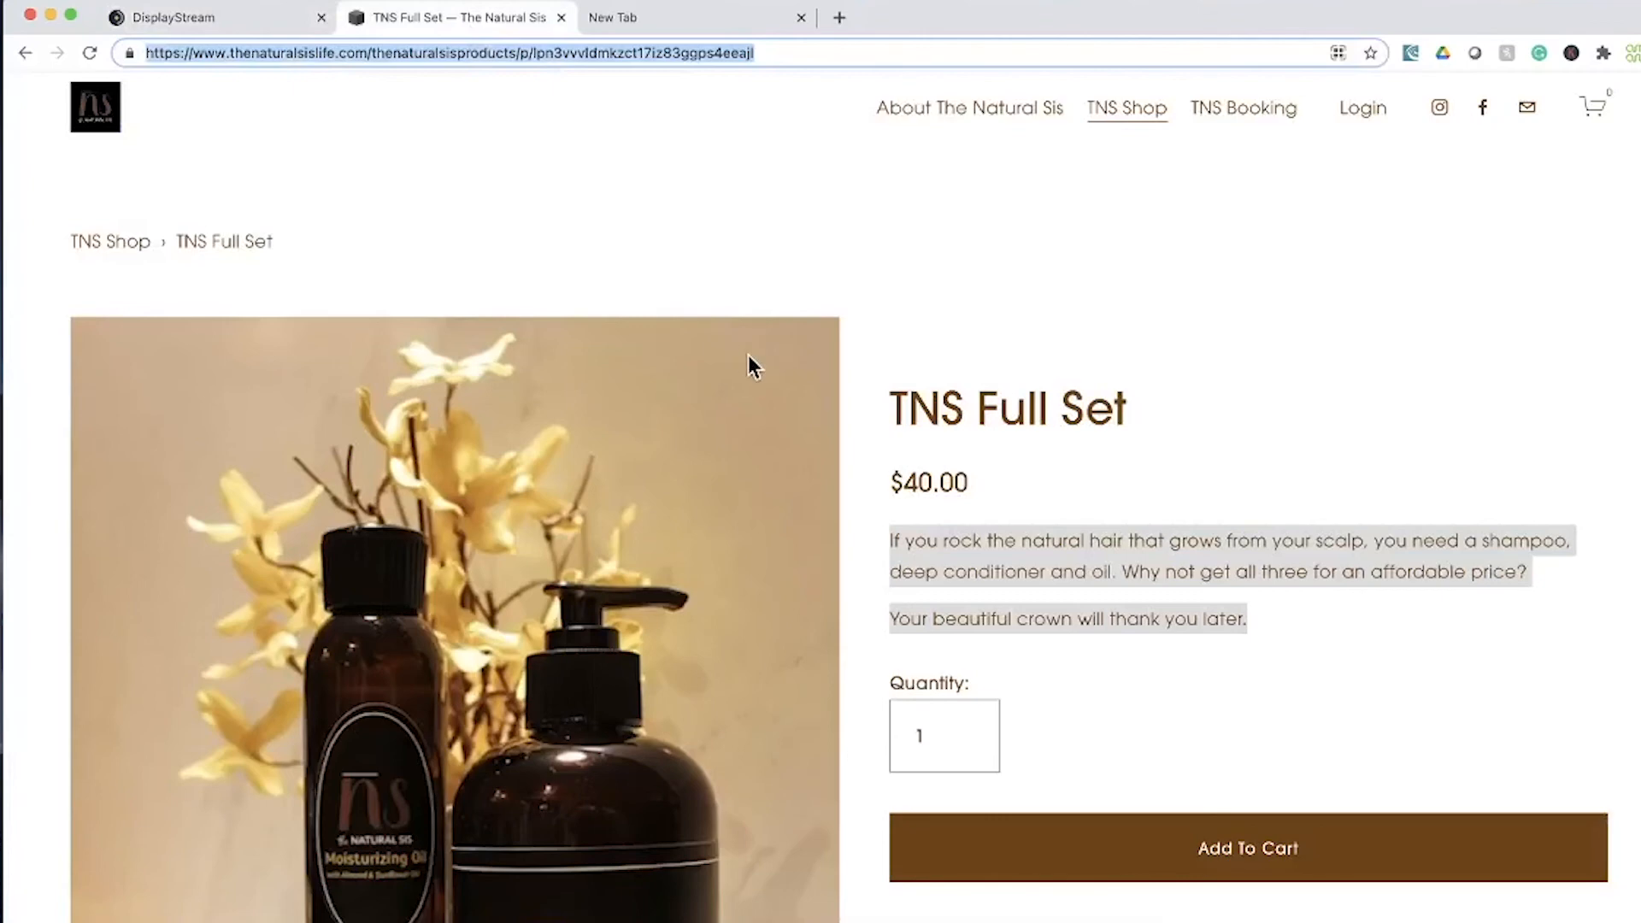
scroll(743, 299, down, 3)
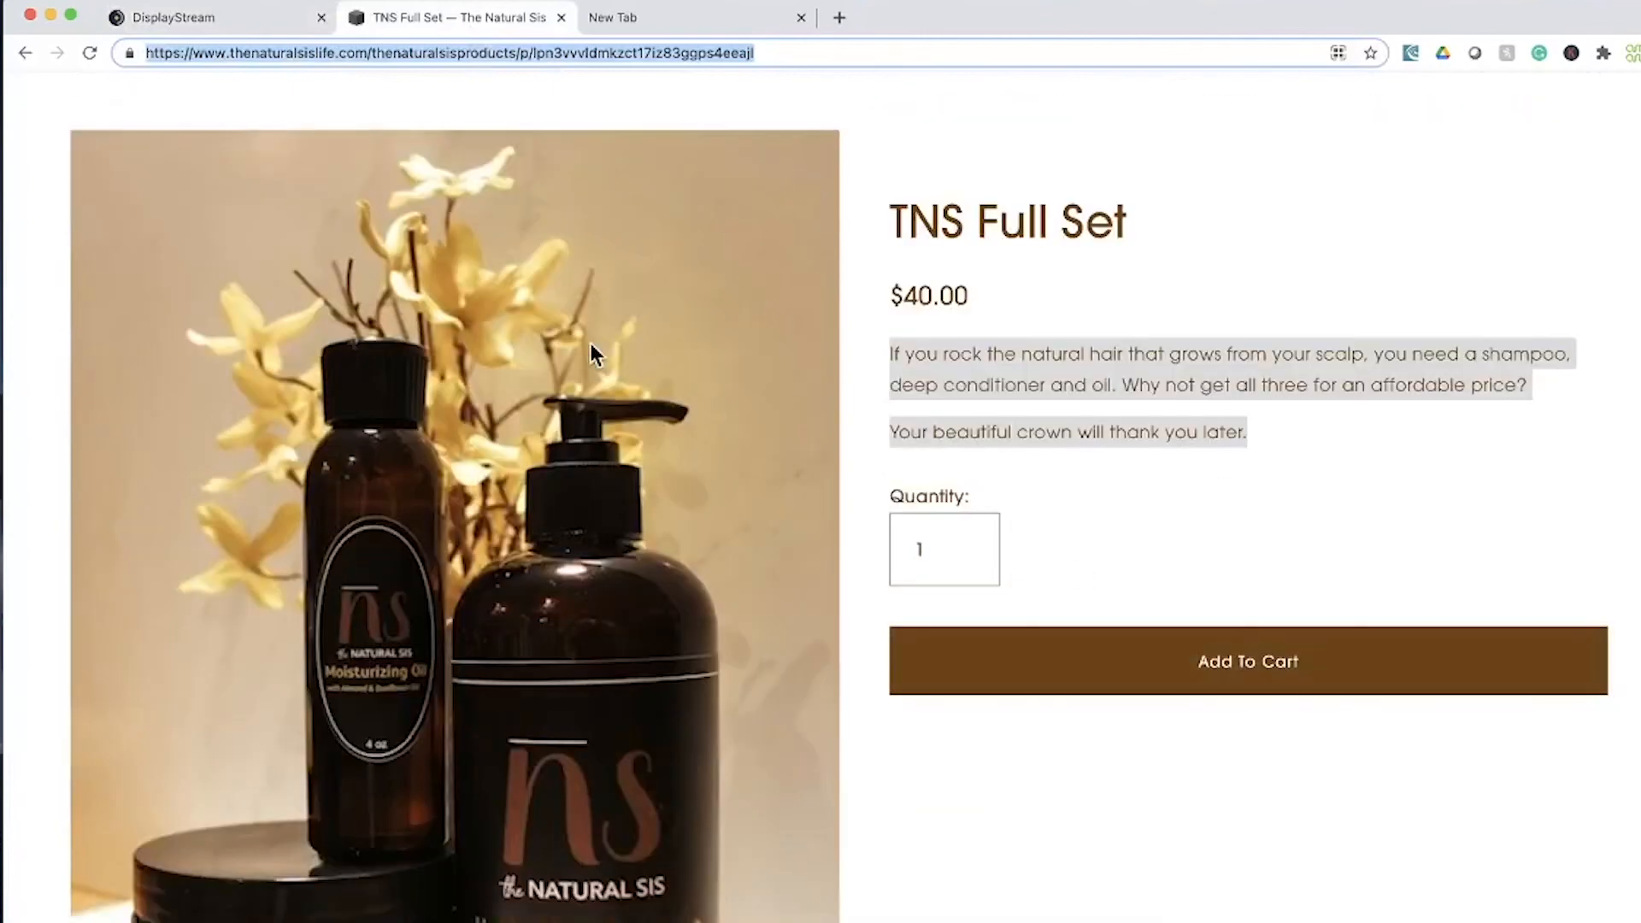
scroll(615, 359, up, 2)
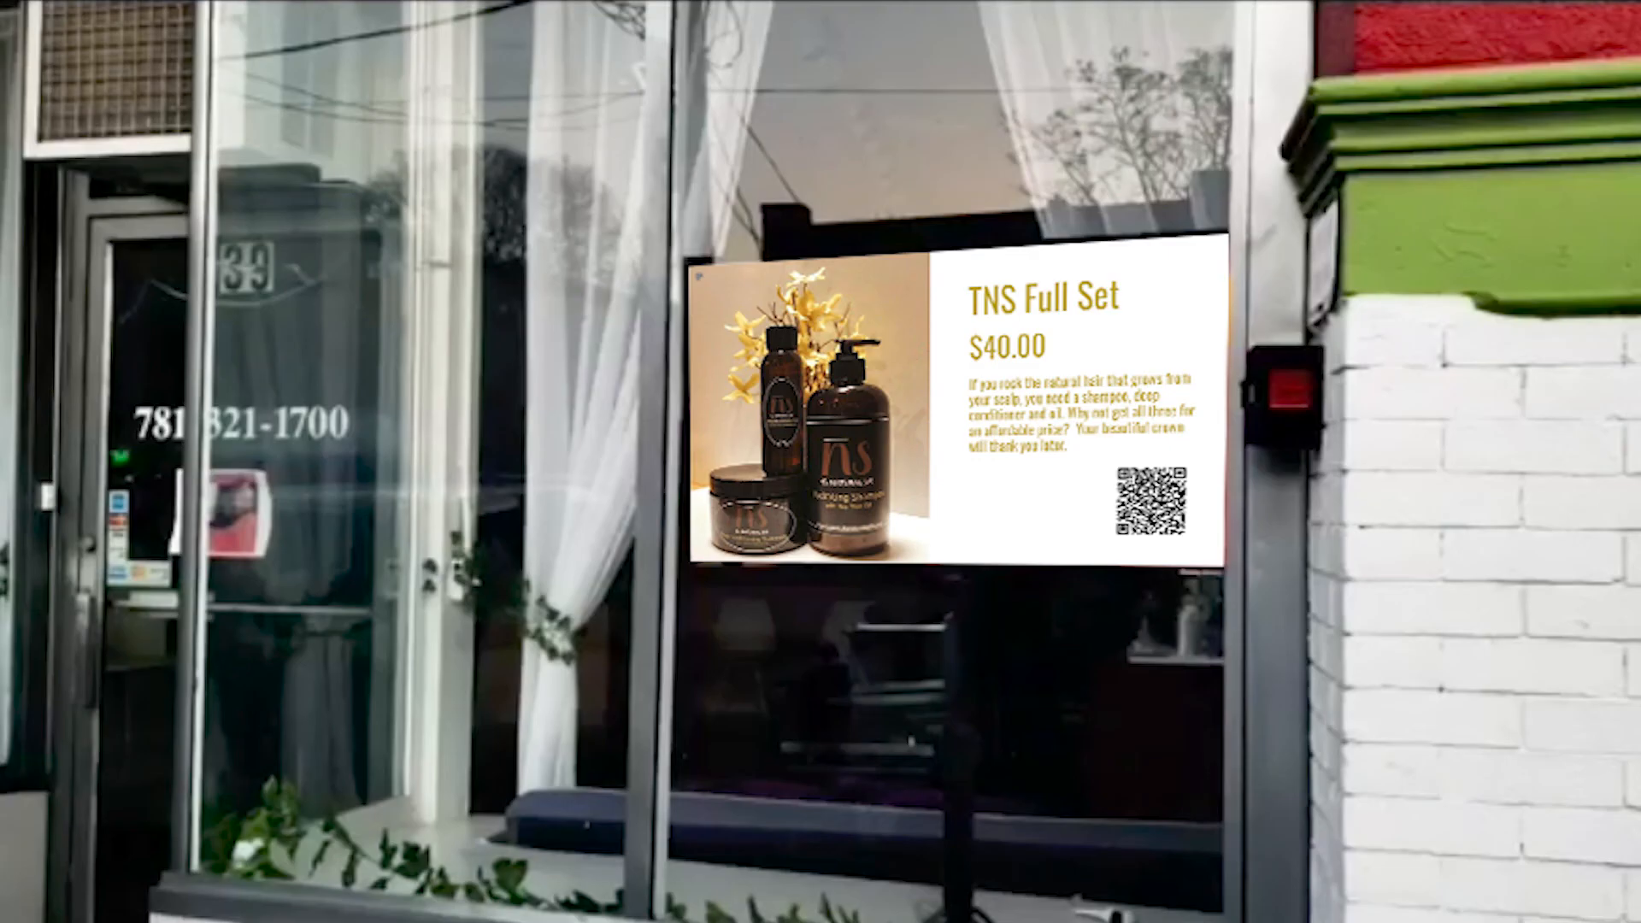